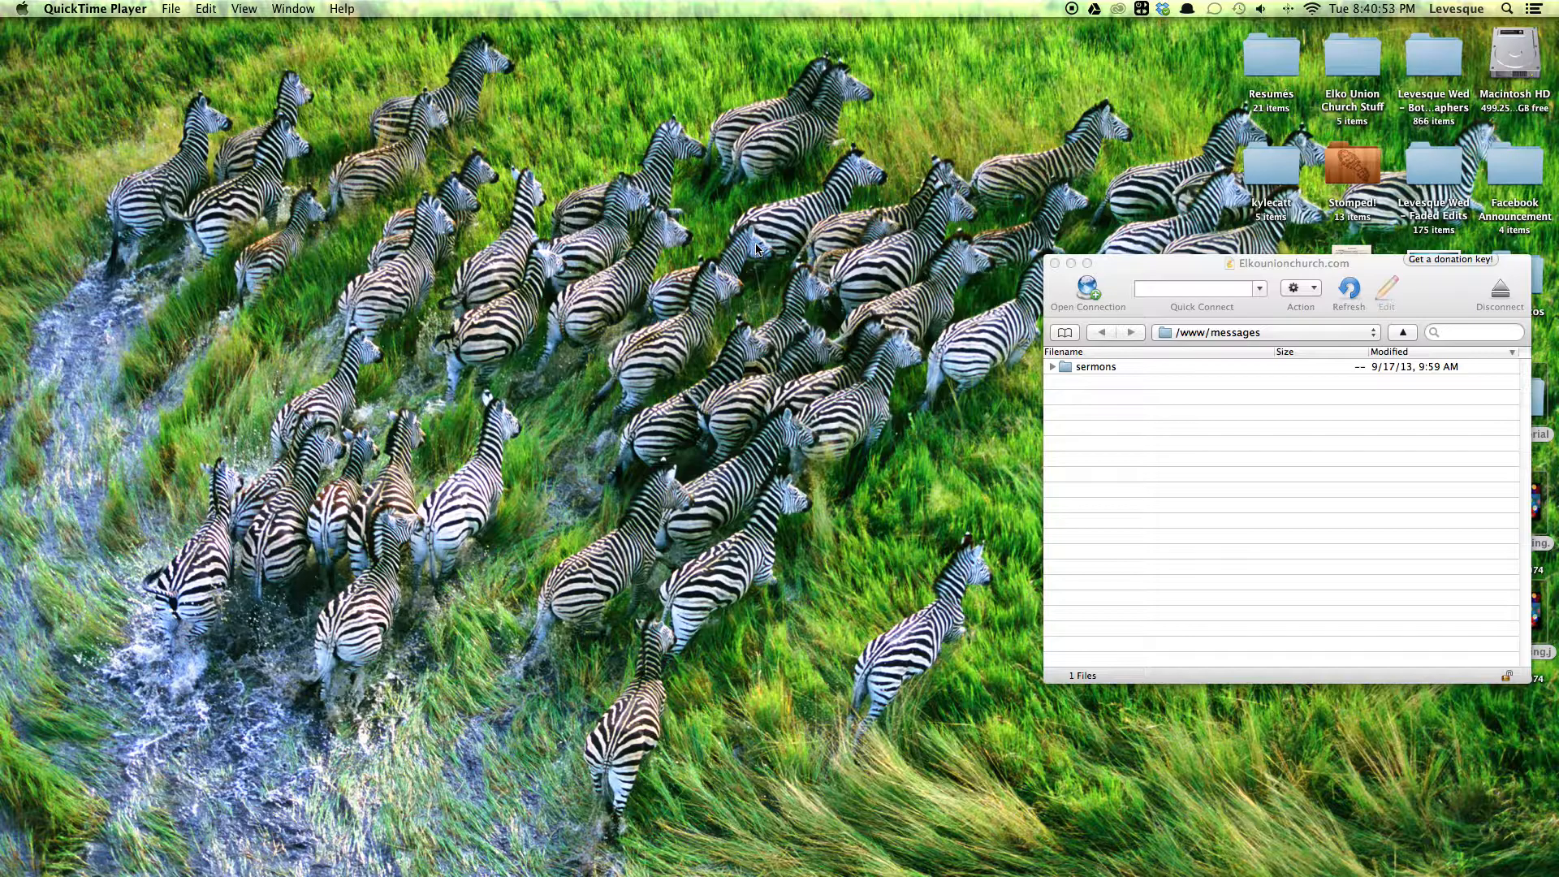
Look through the audio files in the server's sermons folder, and close the file transfer window.
drag(1138, 263, 792, 160)
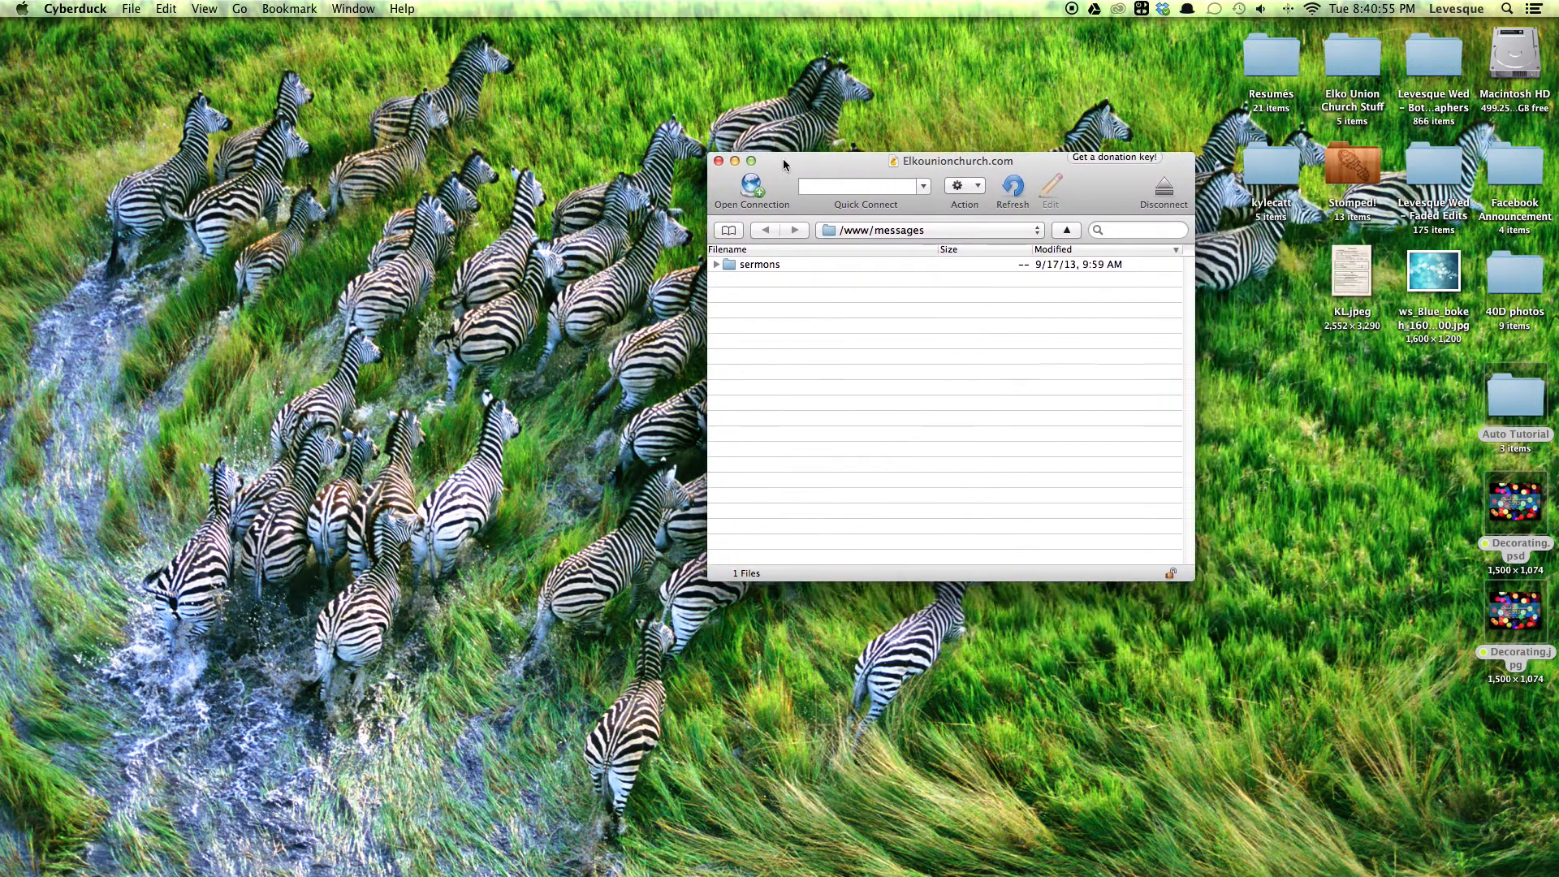
click(717, 267)
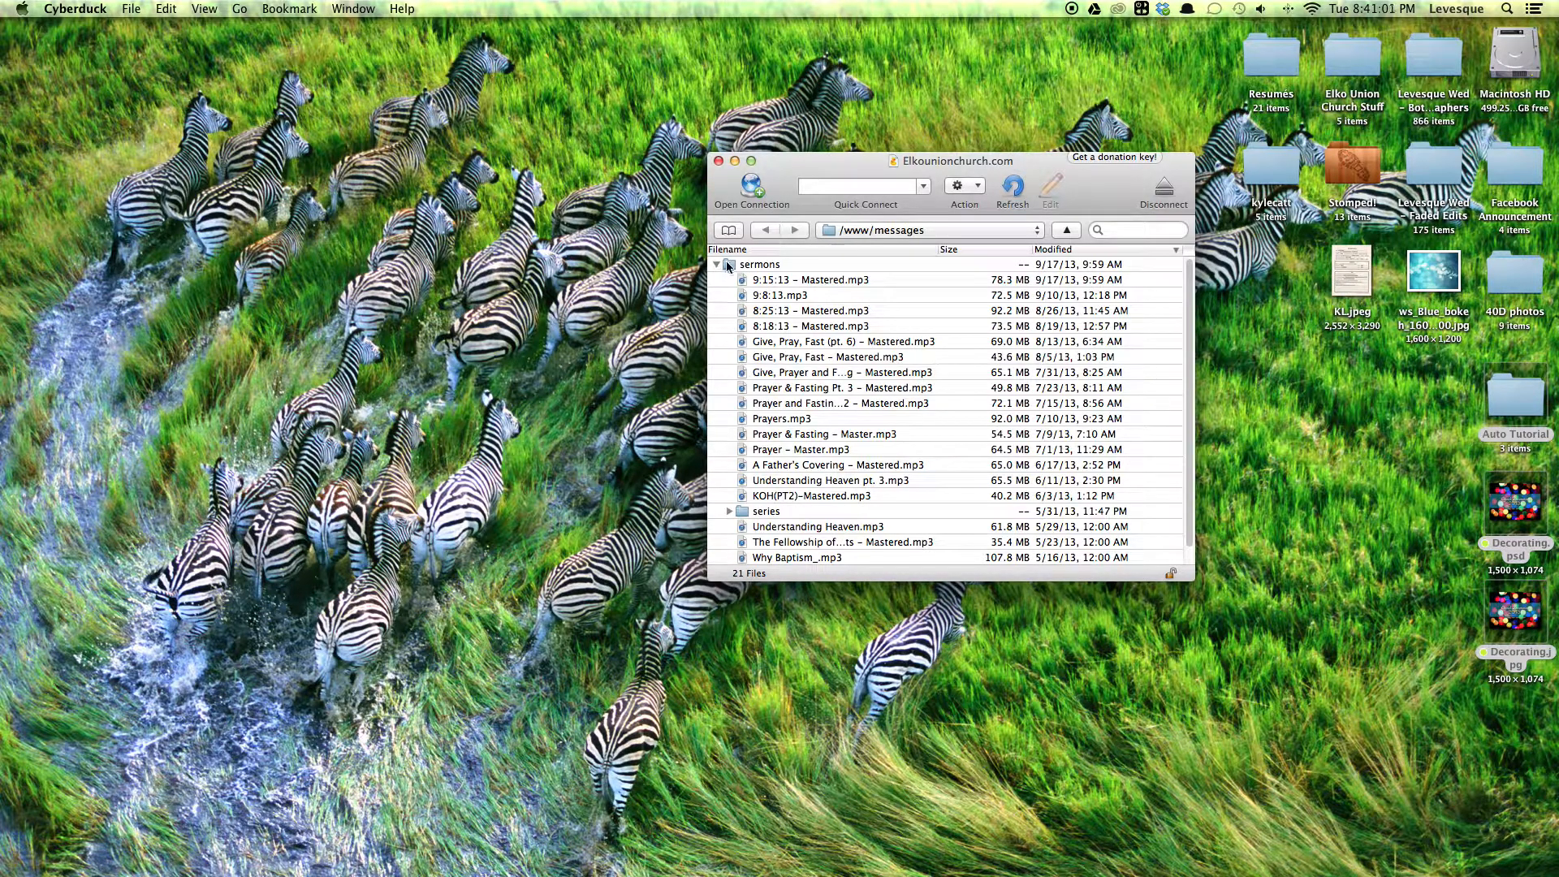
scroll(772, 369, down, 2)
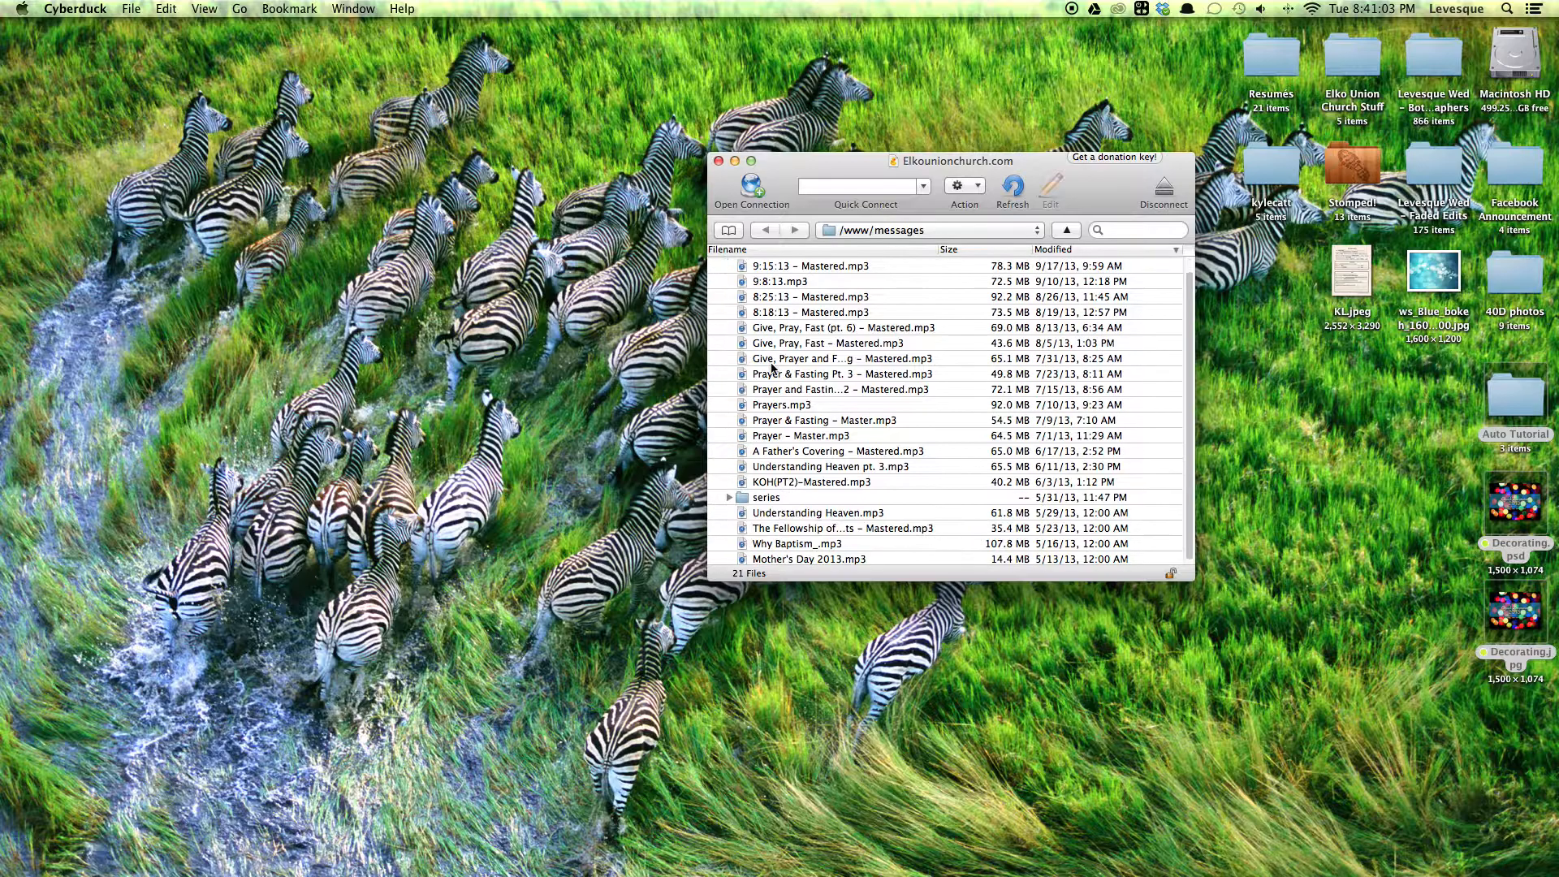
scroll(772, 369, up, 1)
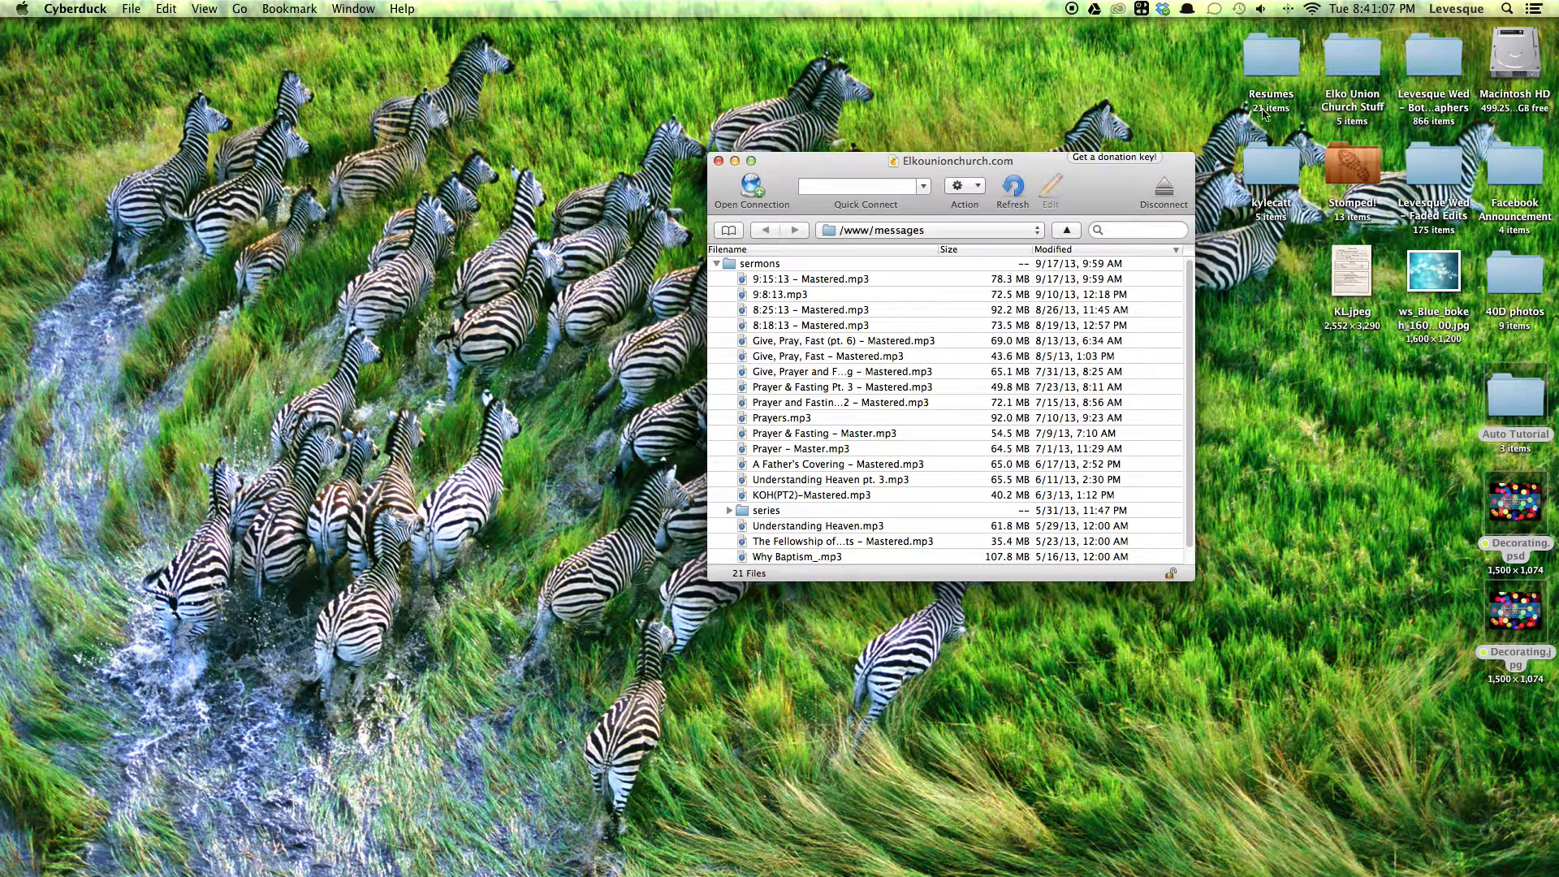
drag(1272, 183, 1039, 226)
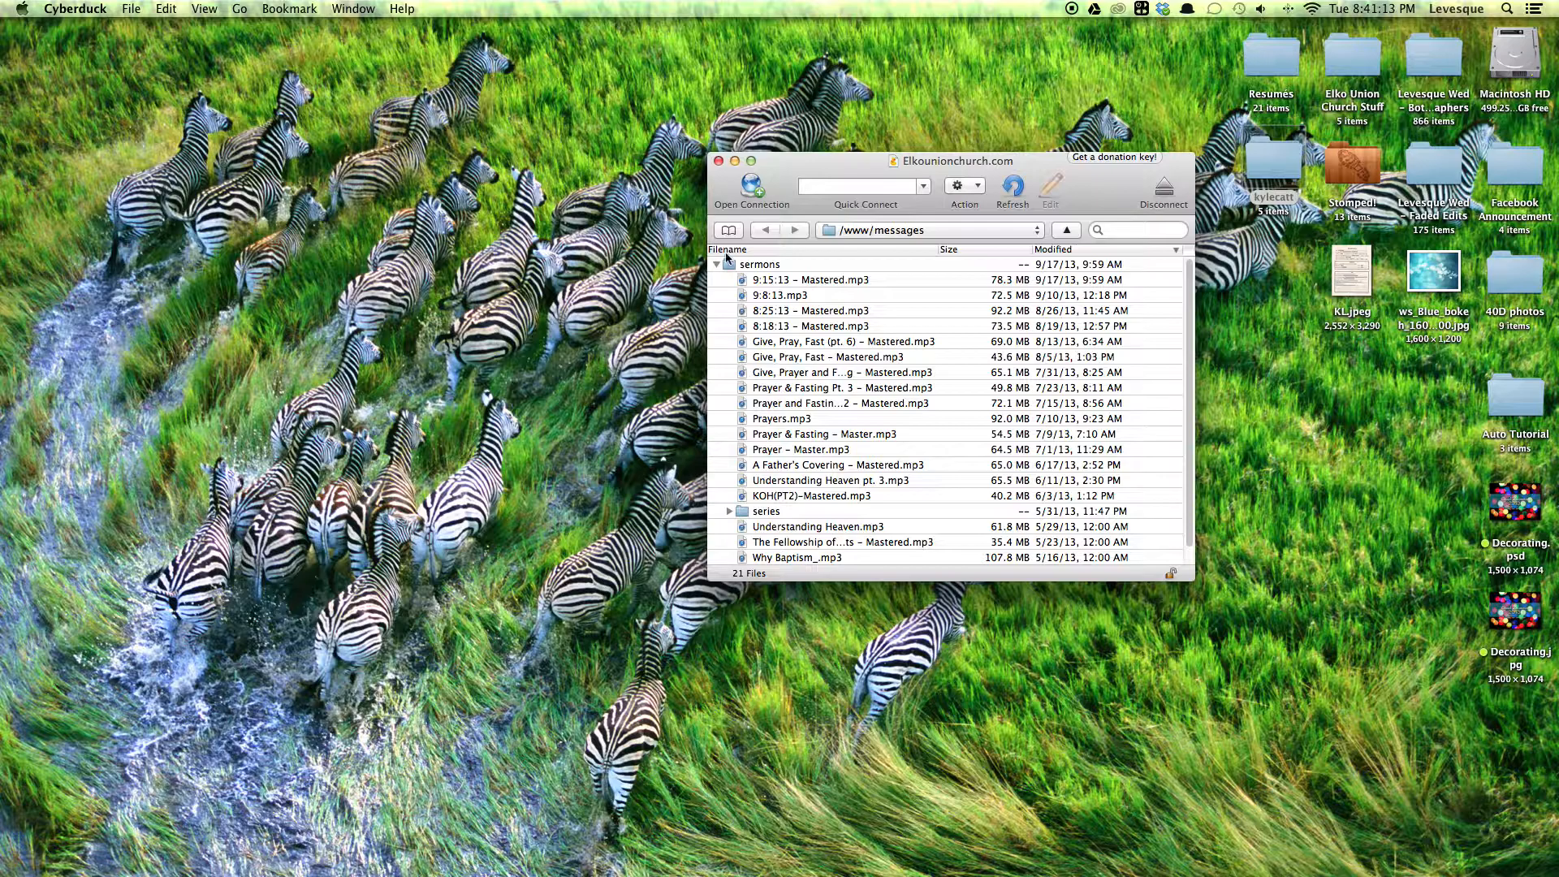
key(super+w)
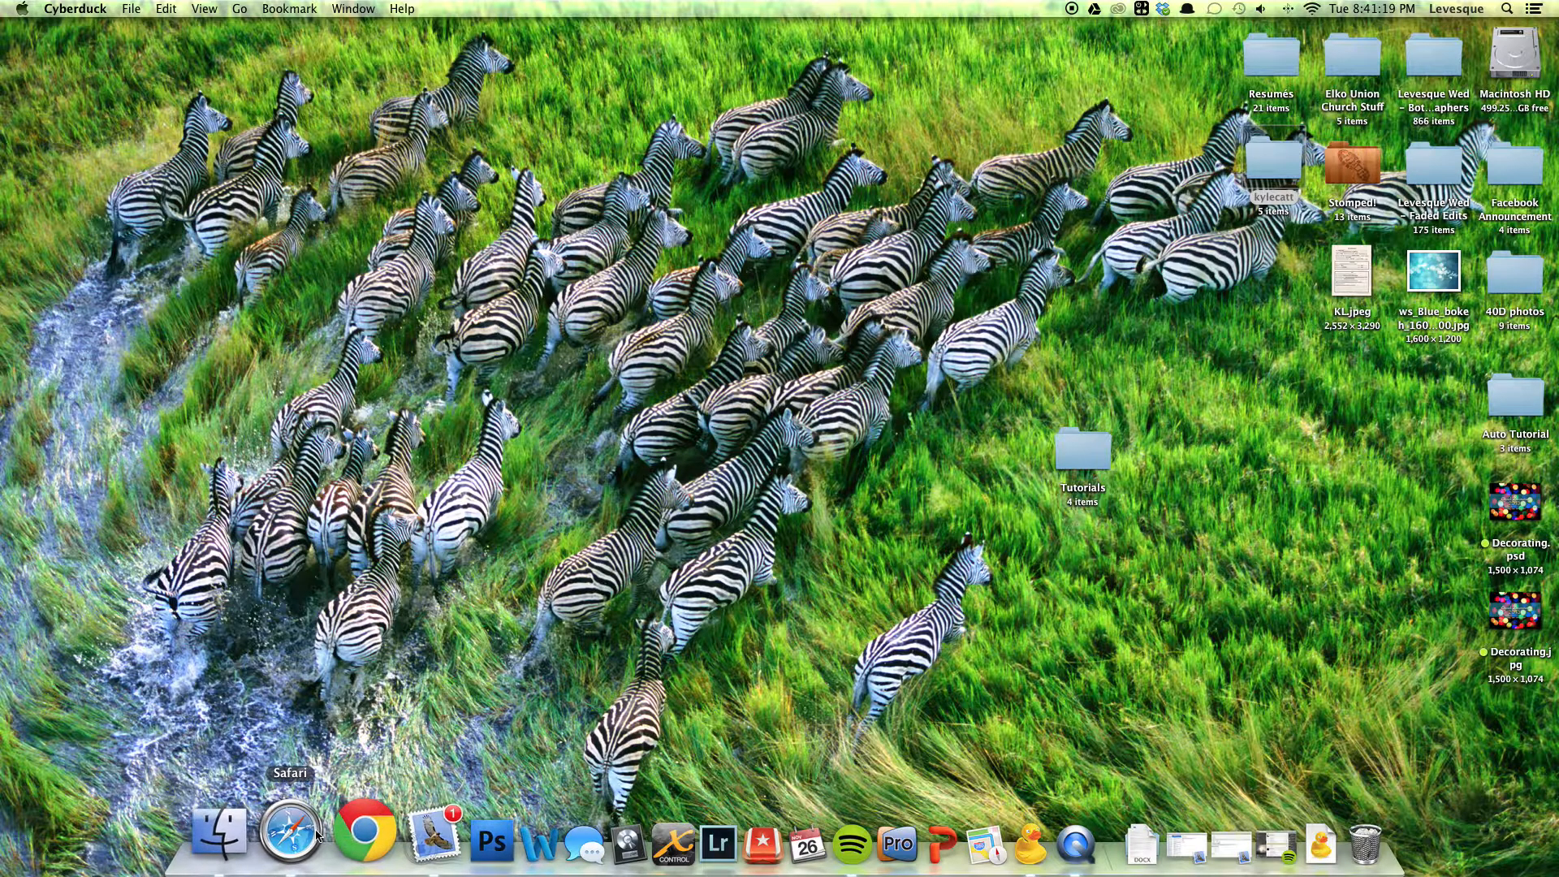
Switch to Safari and load elkounionchurch.com/administrator/index.php.
click(289, 833)
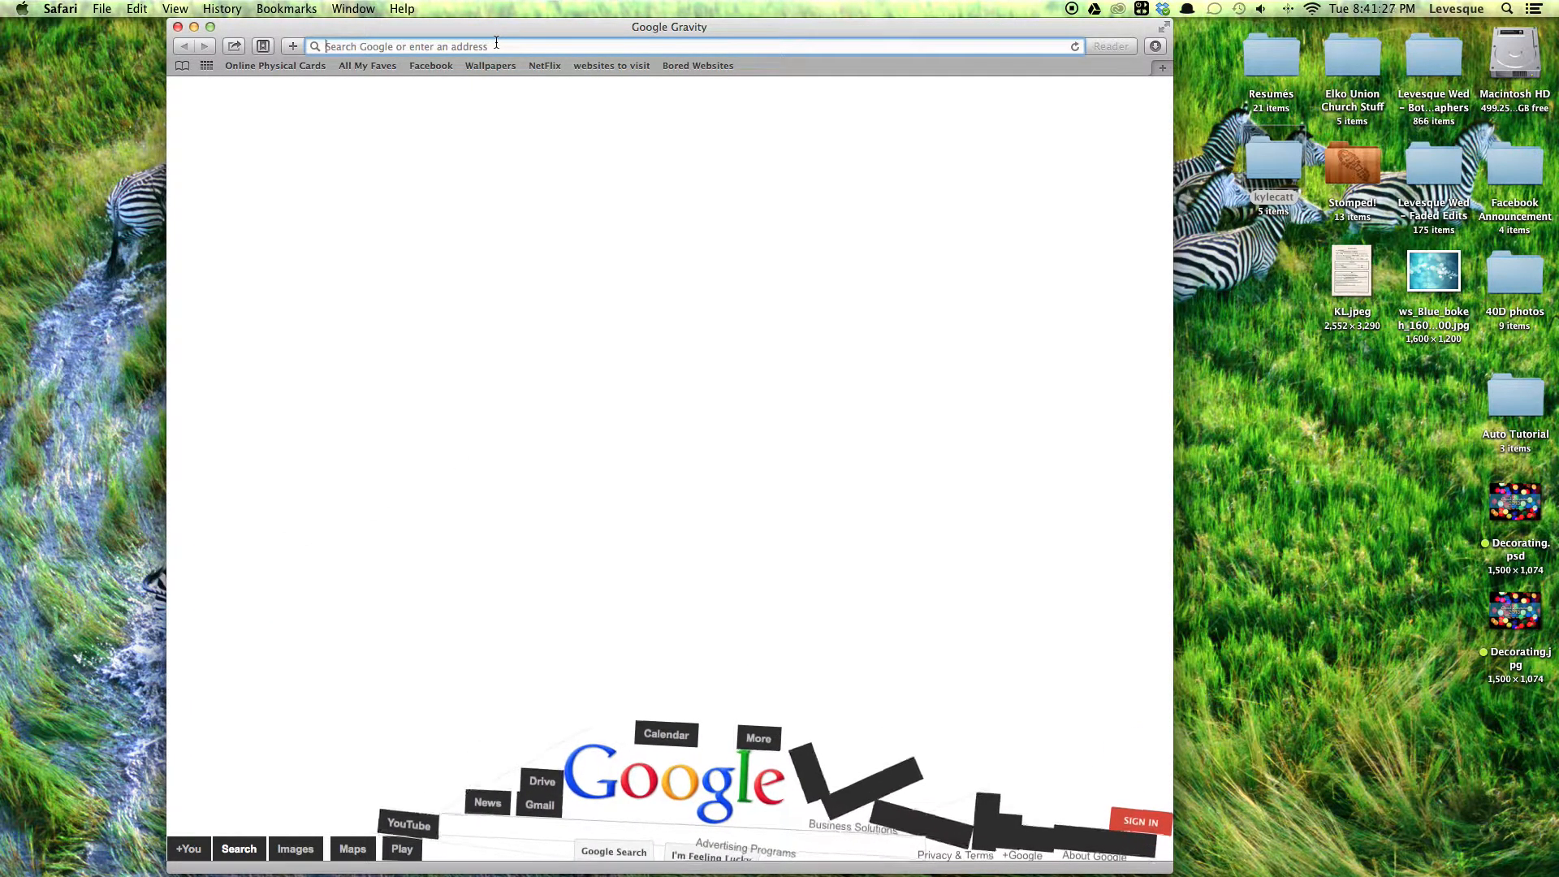
text(elkounionchurch.com/administrator/index.php)
key(Return)
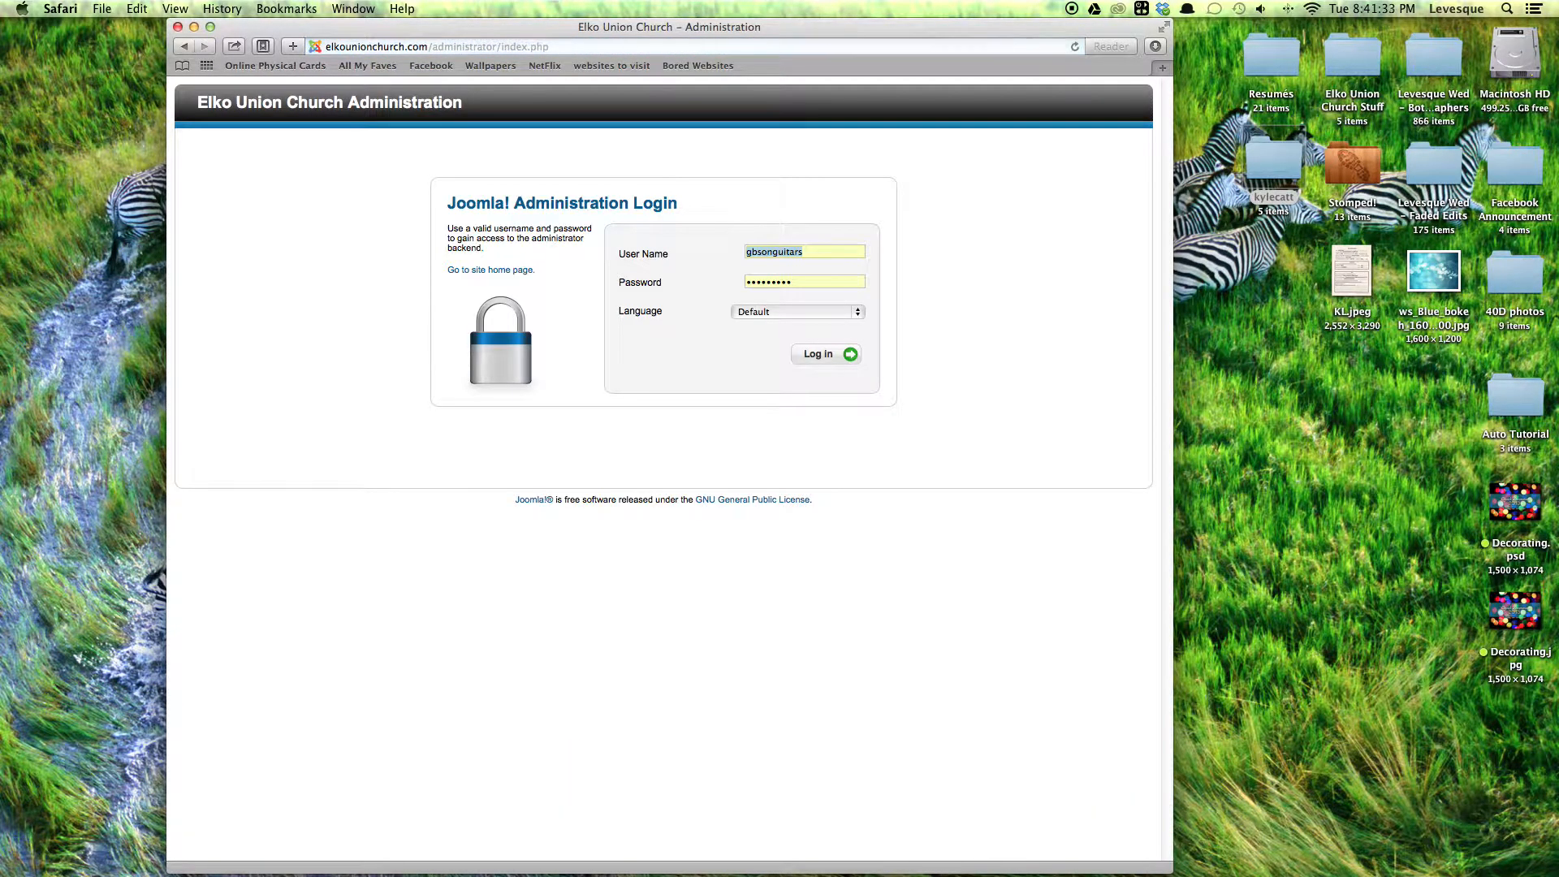
Log in to the Joomla administration site with the prefilled user name and password.
double_click(529, 46)
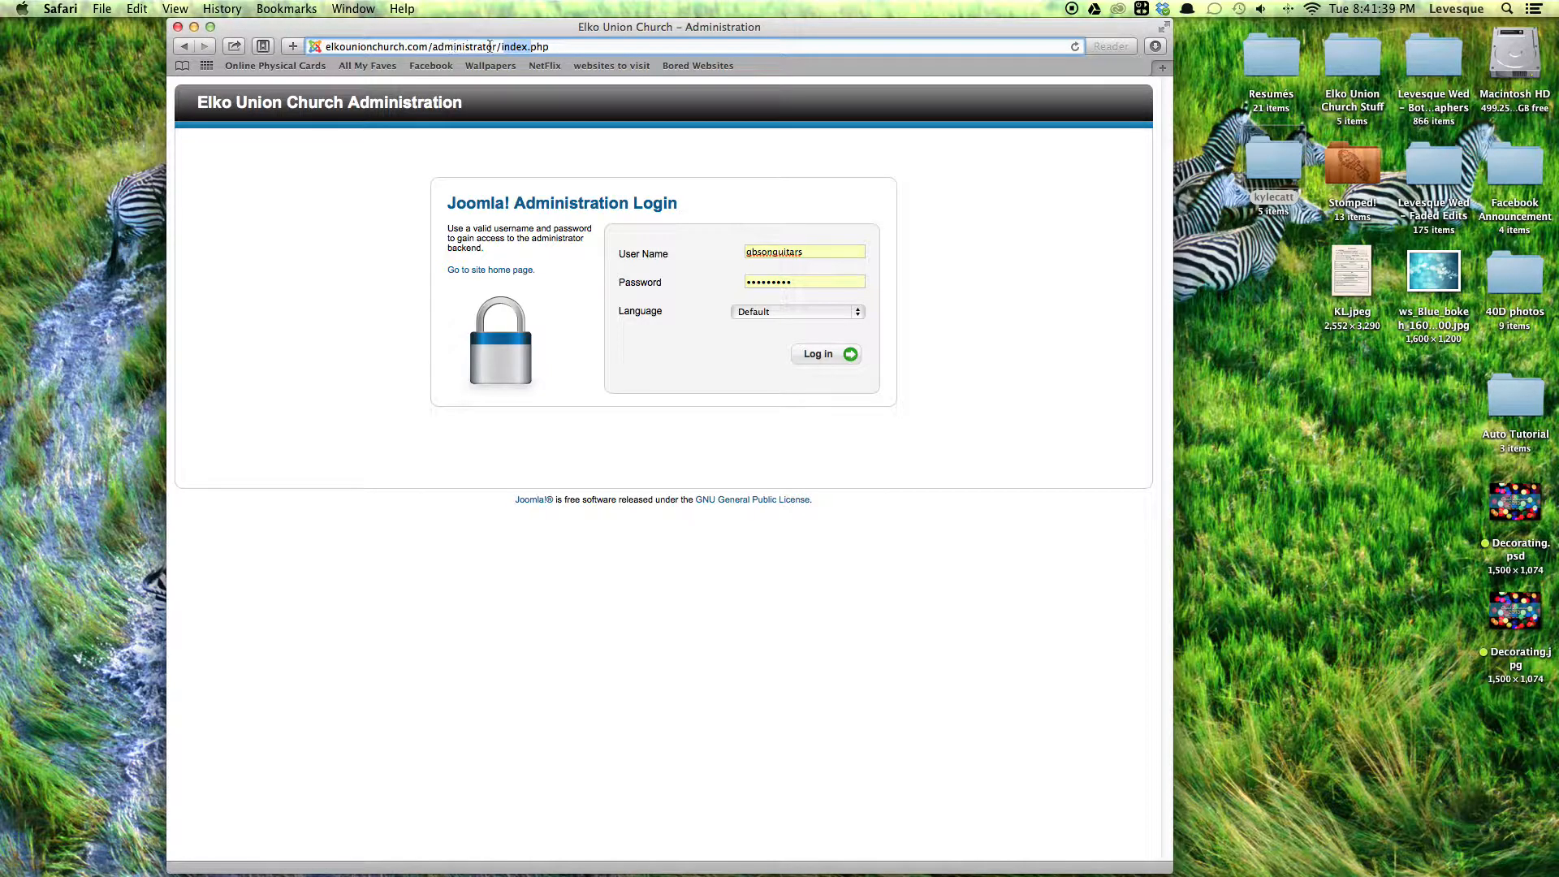
click(768, 252)
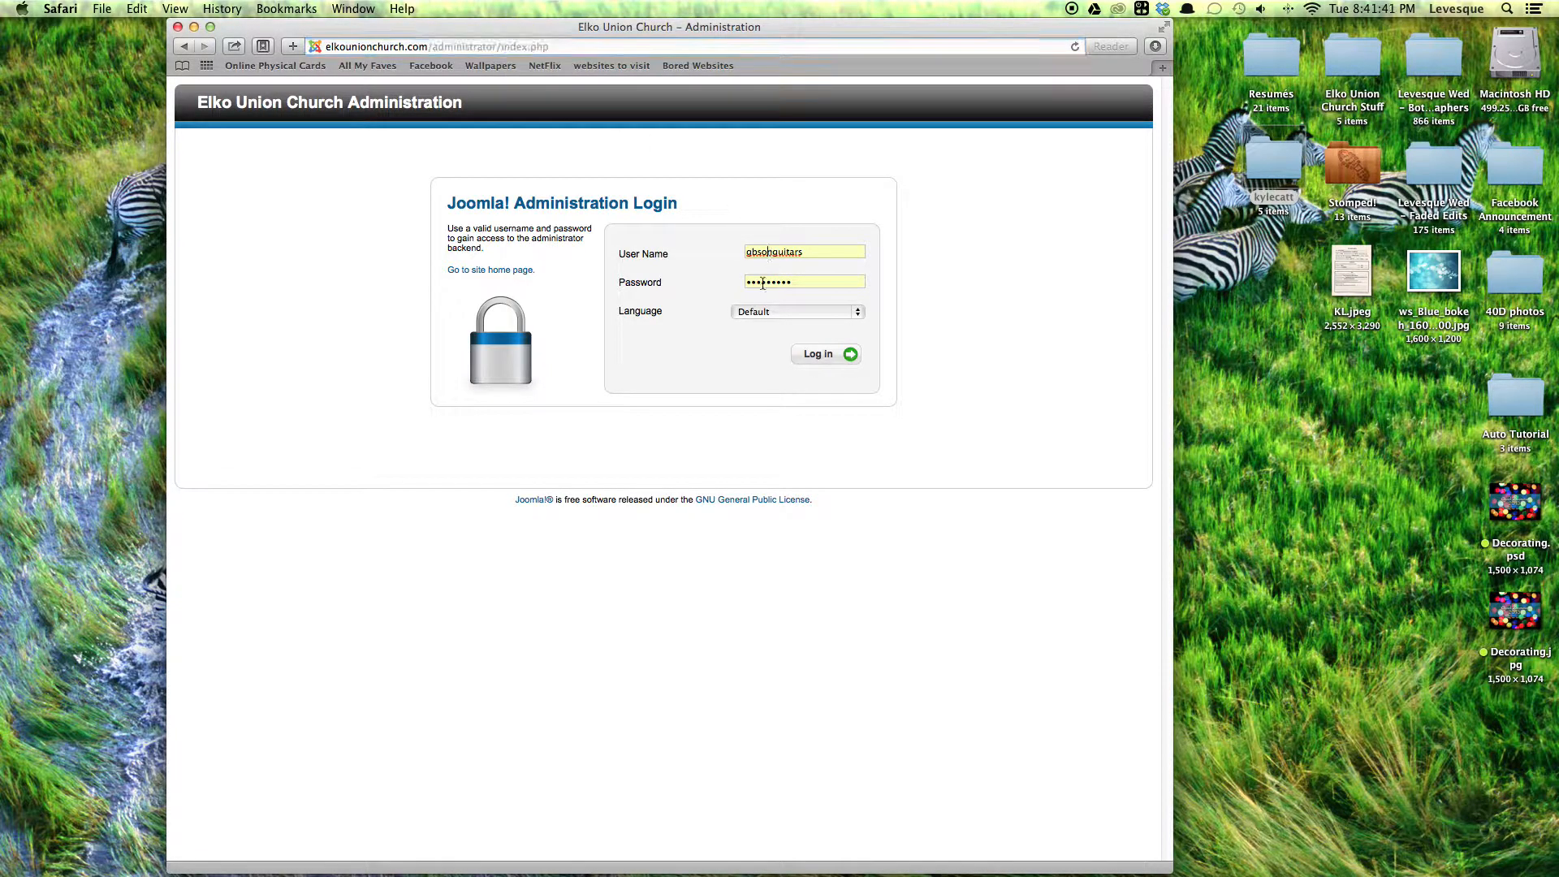
click(846, 355)
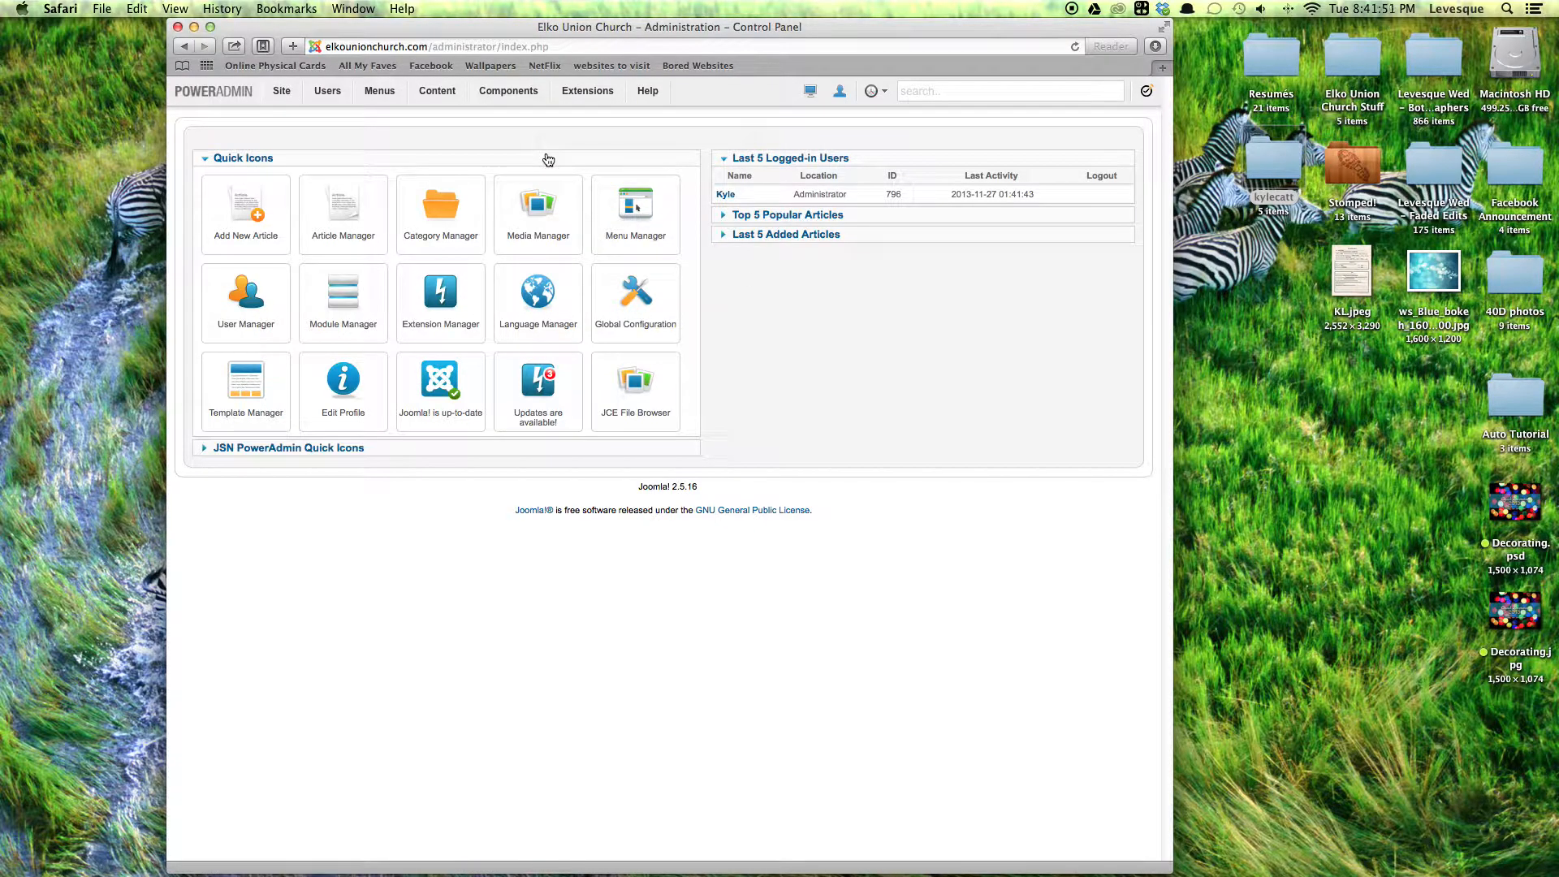
Open the SermonSpeaker component's sermons list and start a new sermon entry.
mouse_move(506, 92)
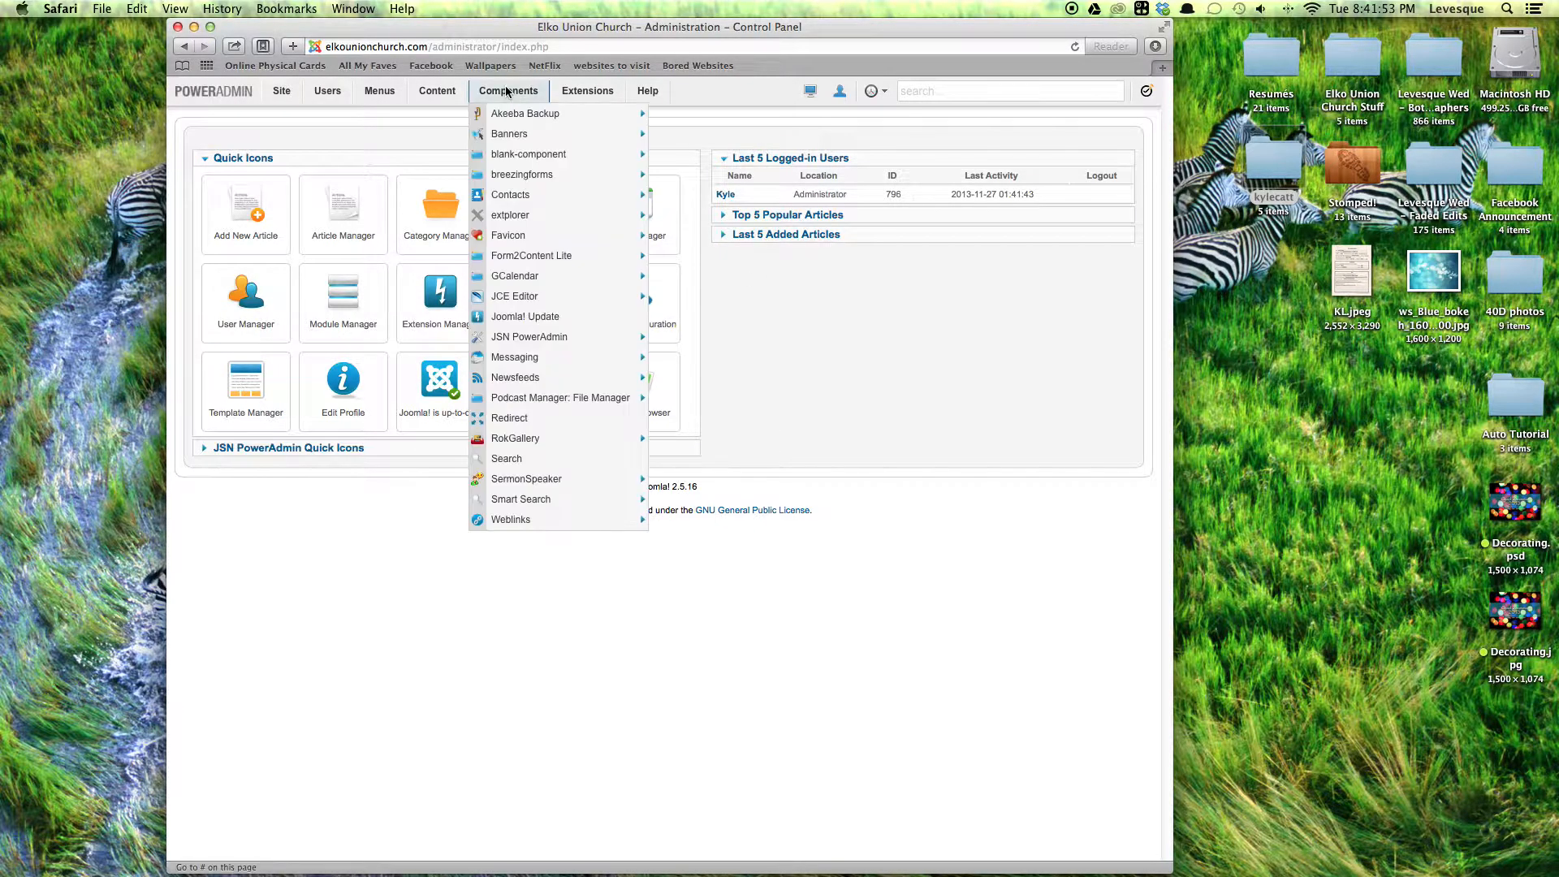
mouse_move(565, 483)
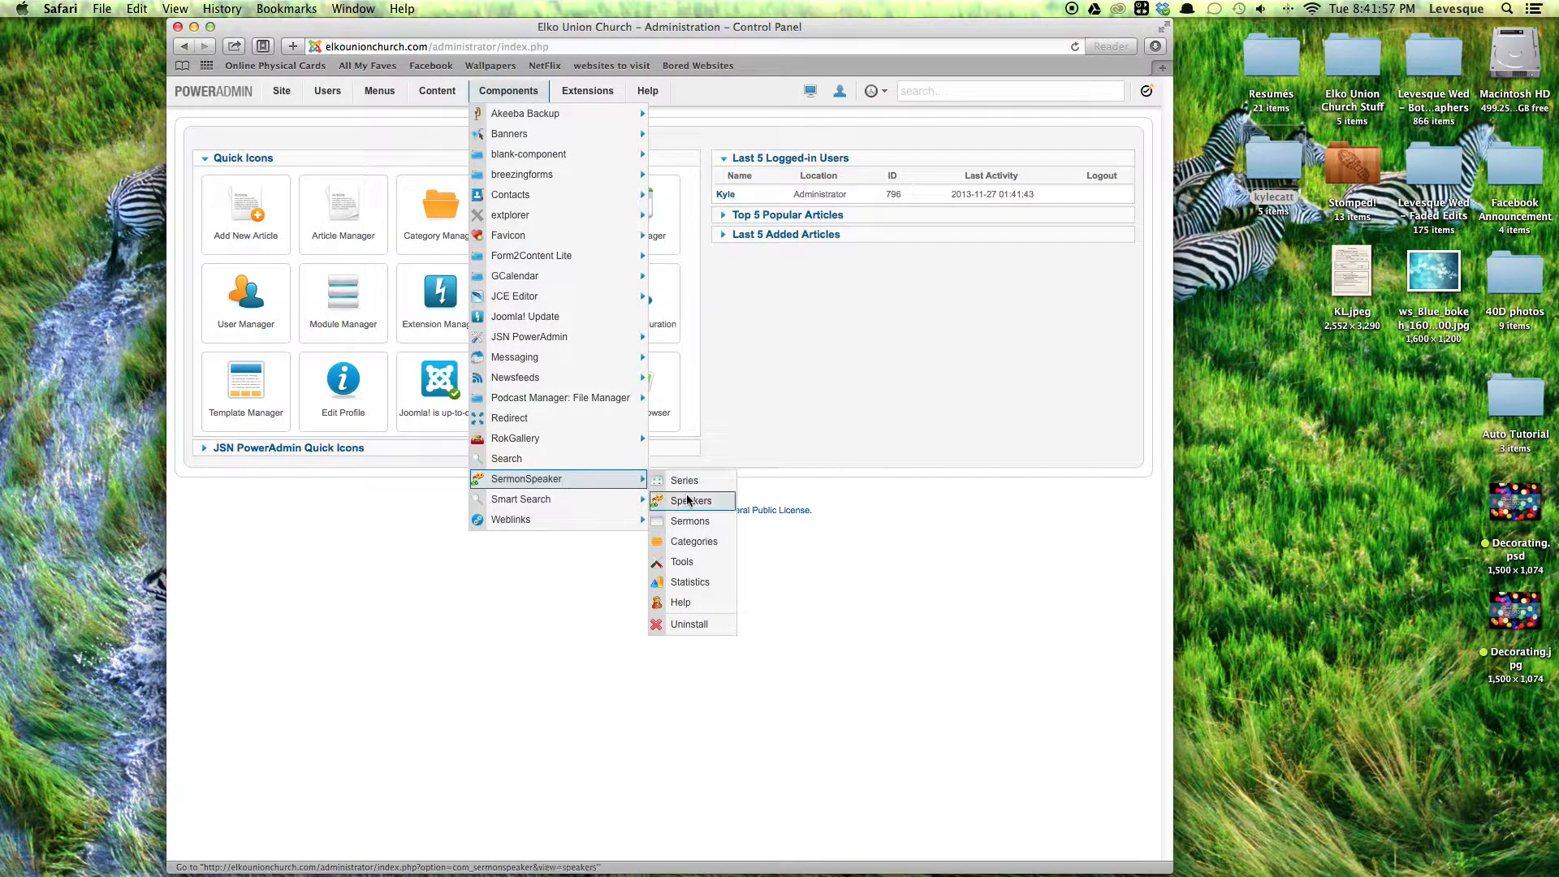
click(690, 522)
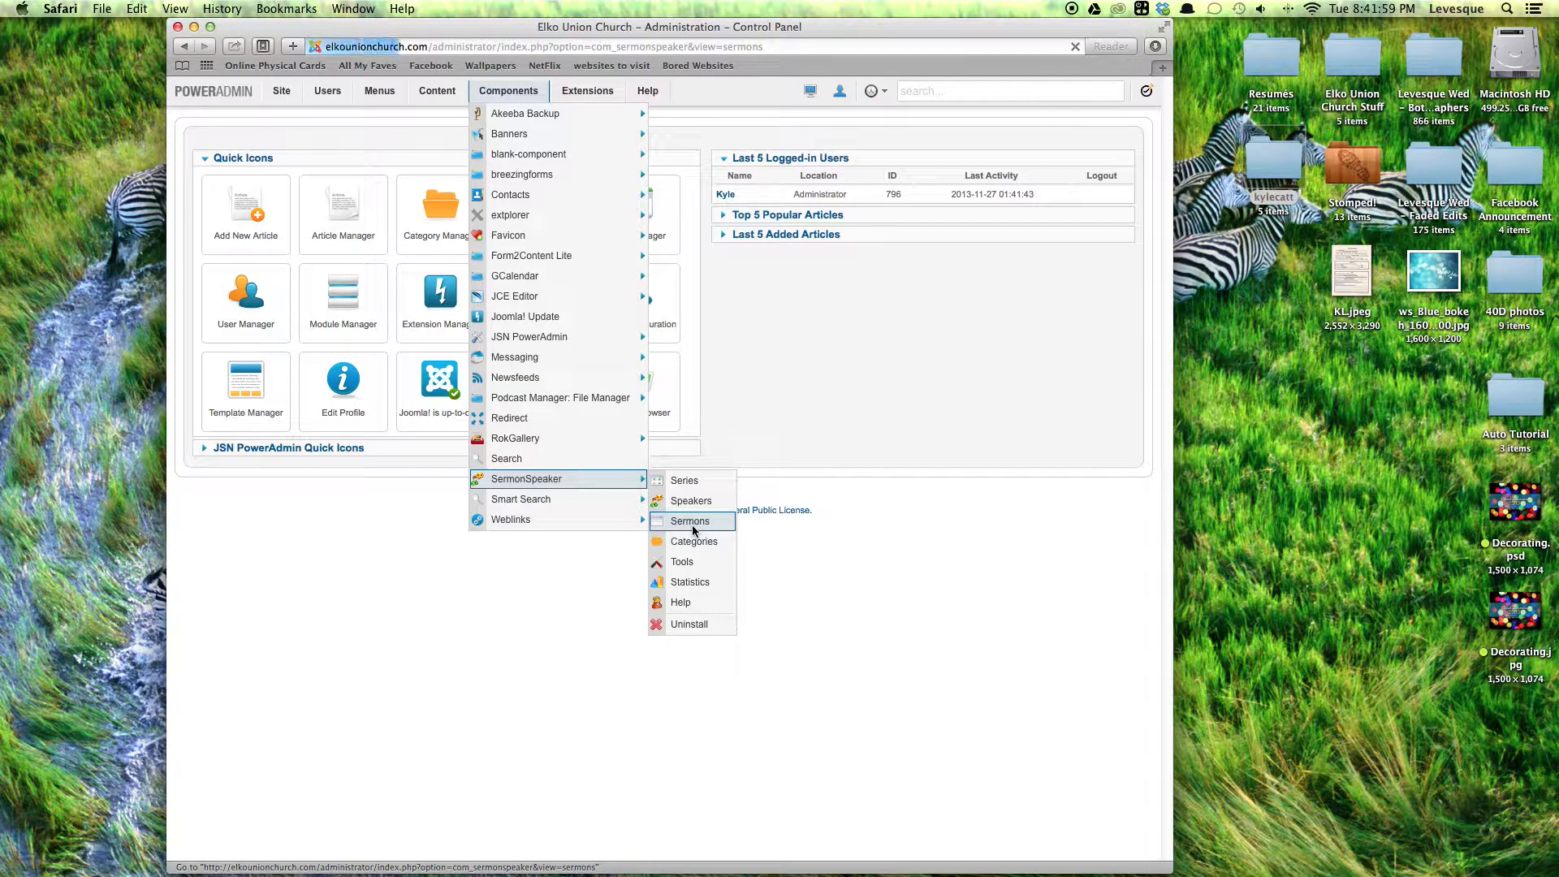
scroll(716, 537, down, 1)
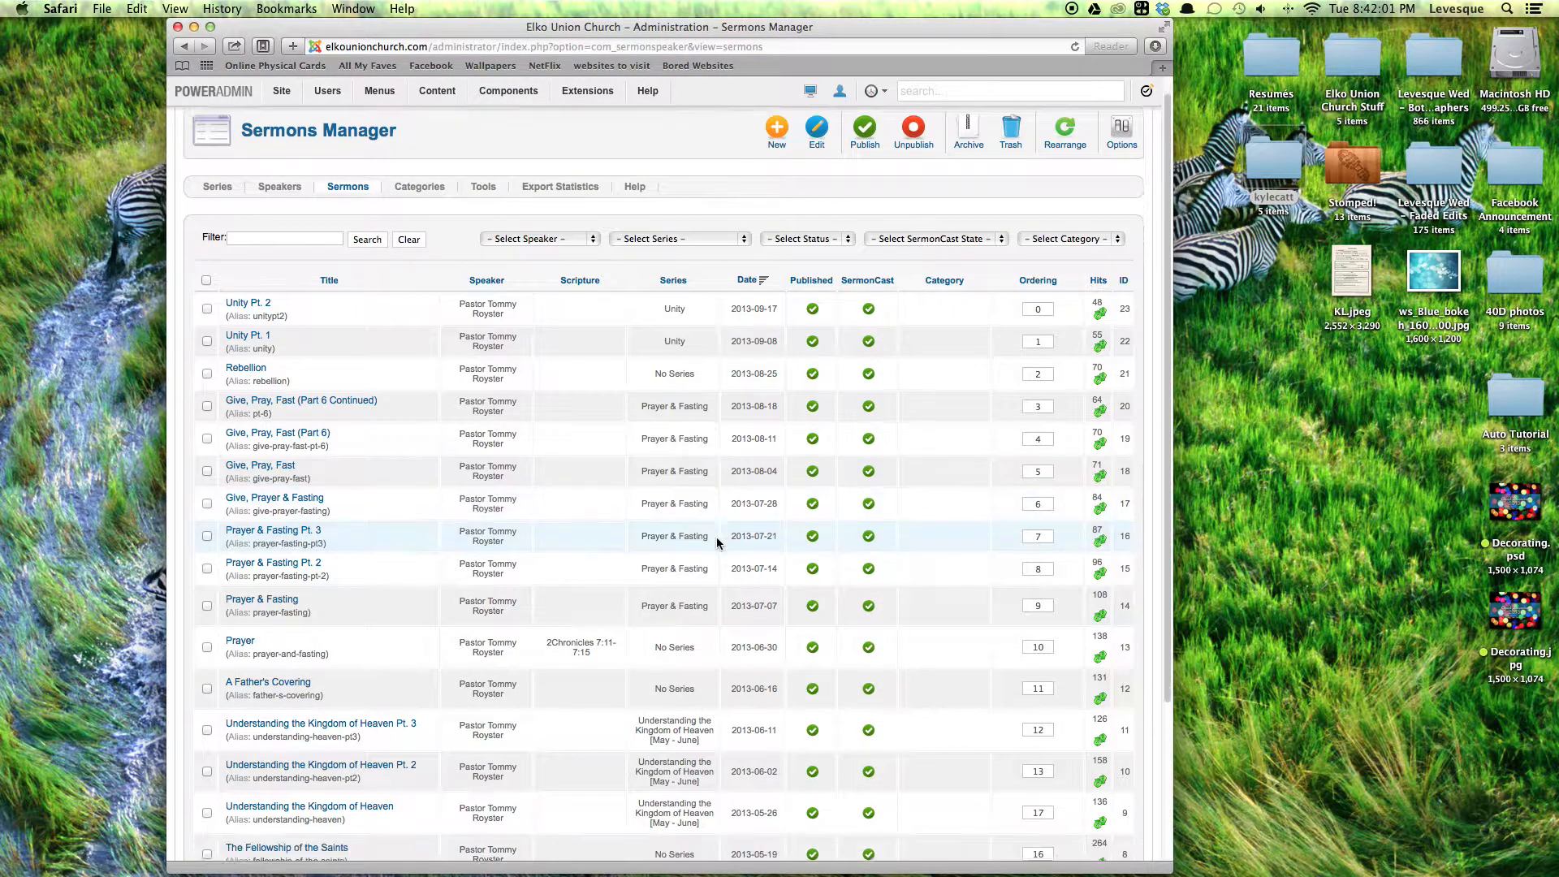
scroll(717, 538, down, 5)
scroll(716, 538, up, 5)
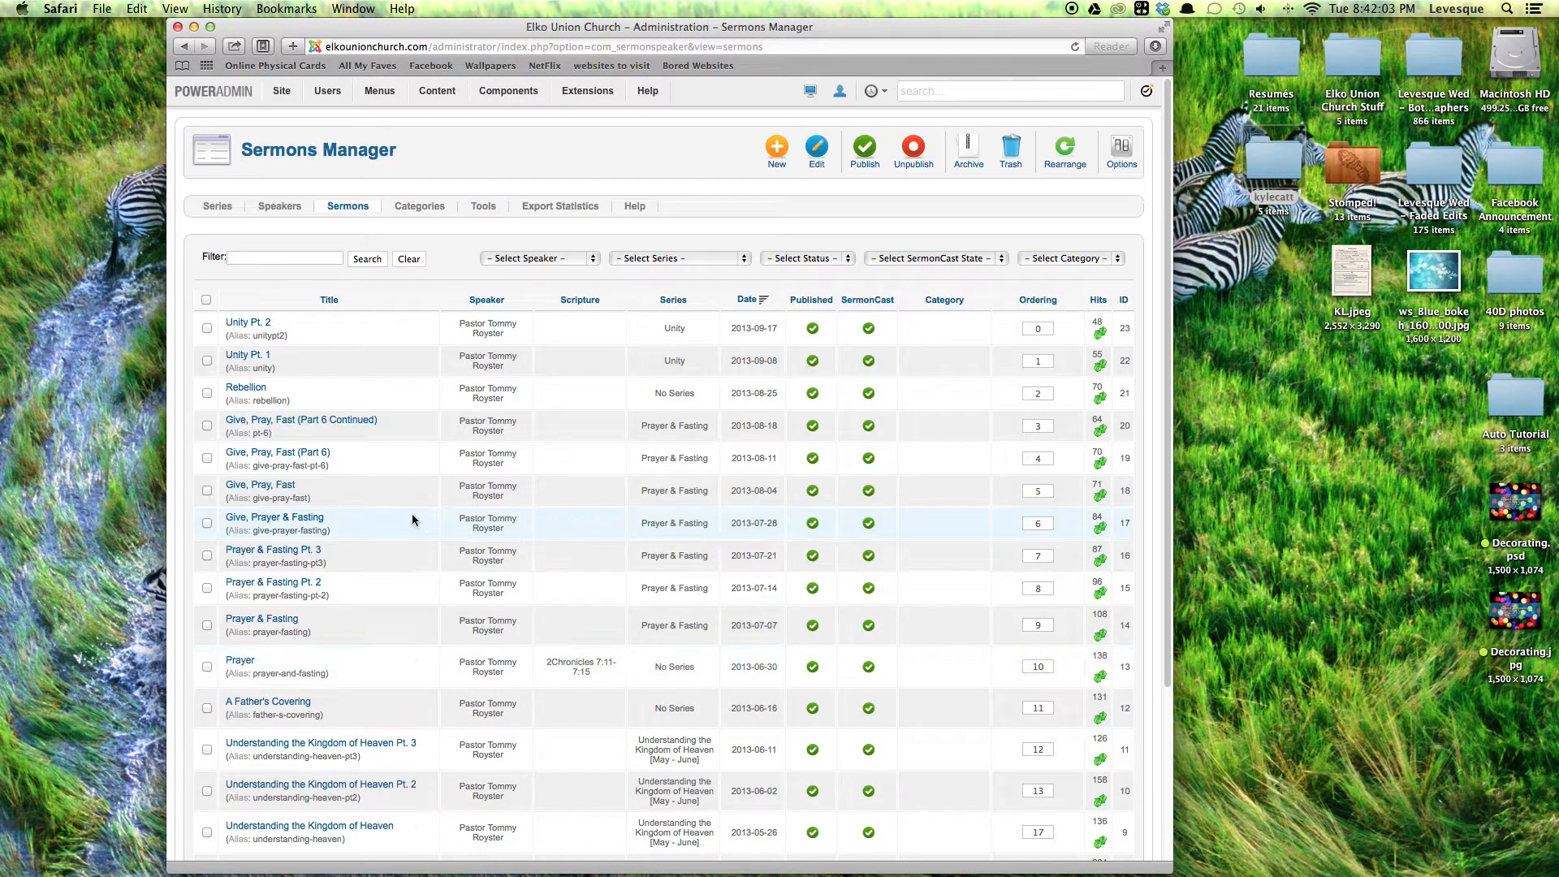
scroll(414, 522, down, 5)
scroll(398, 522, up, 5)
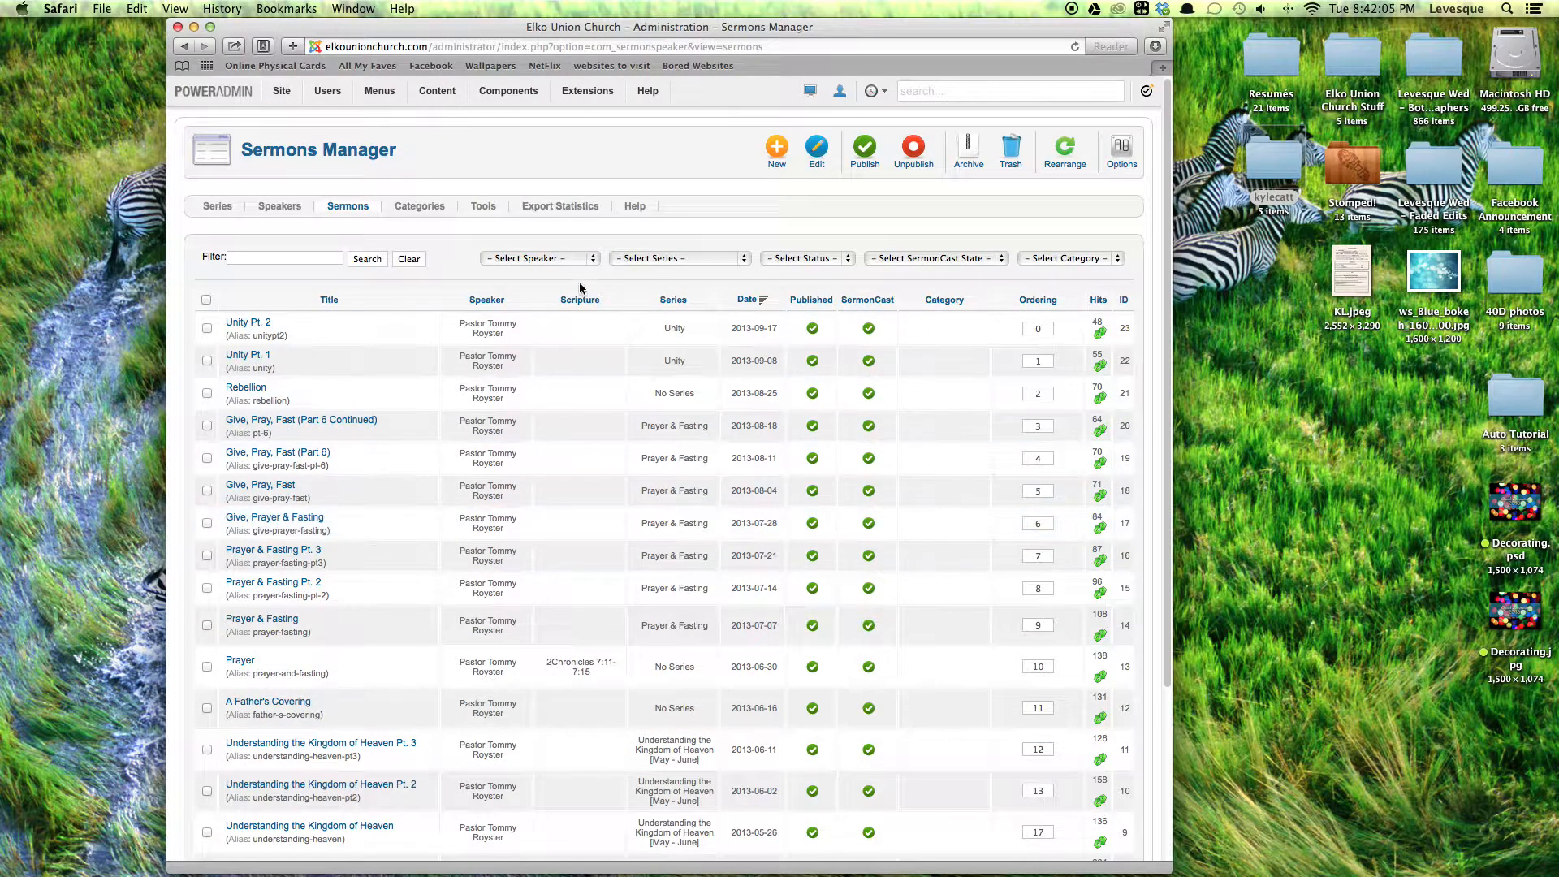
click(778, 147)
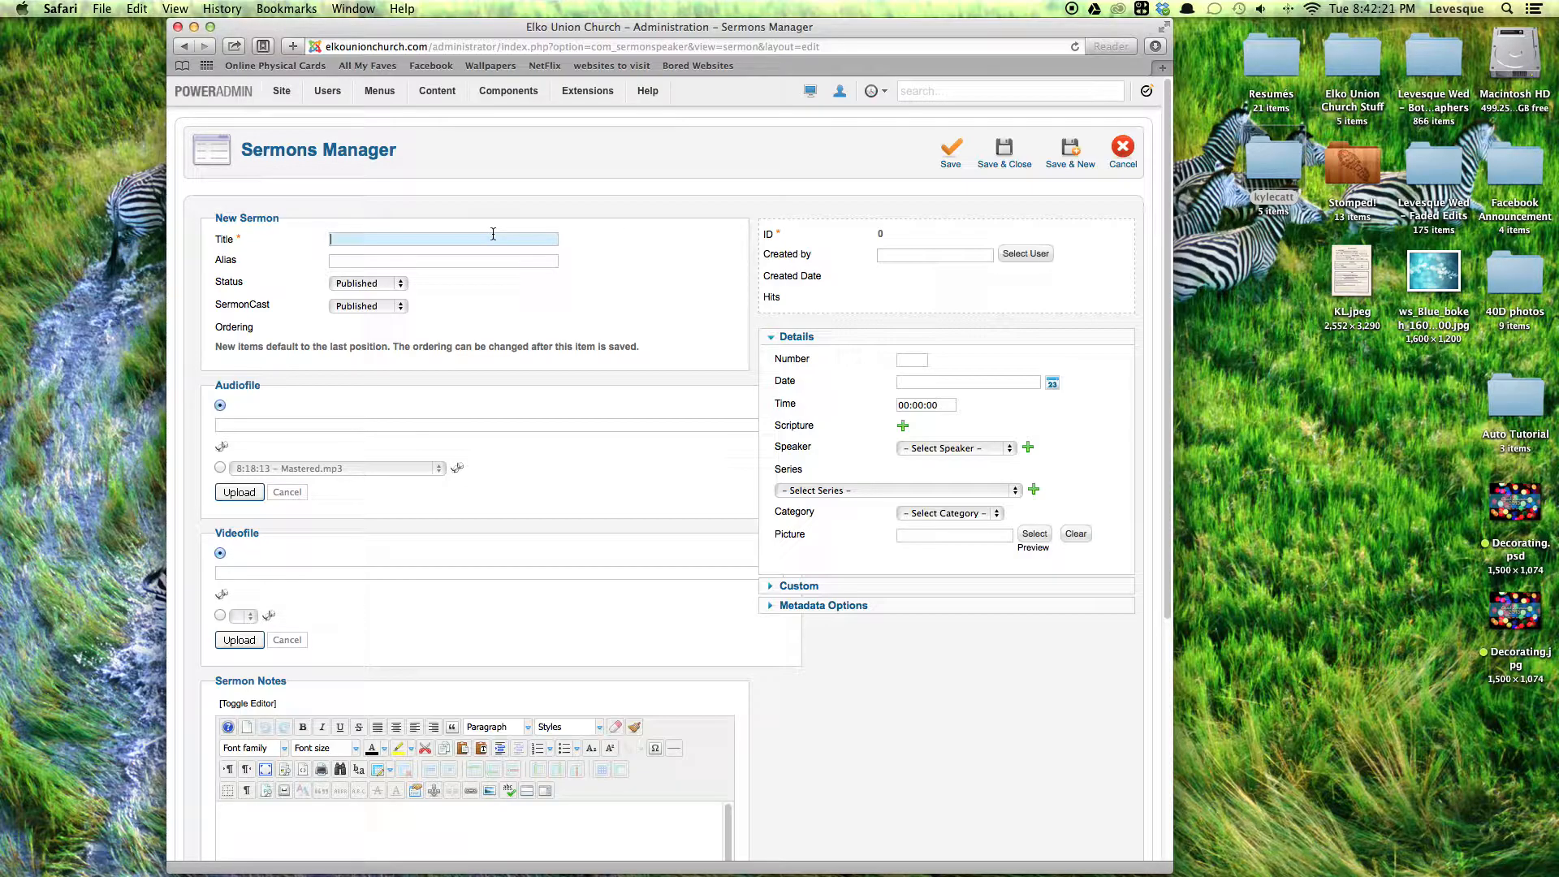
Try to load elkounionchurch.com/get-connected/unity in a new browser tab.
key(super+t)
text(elkounionchurch.com/get)
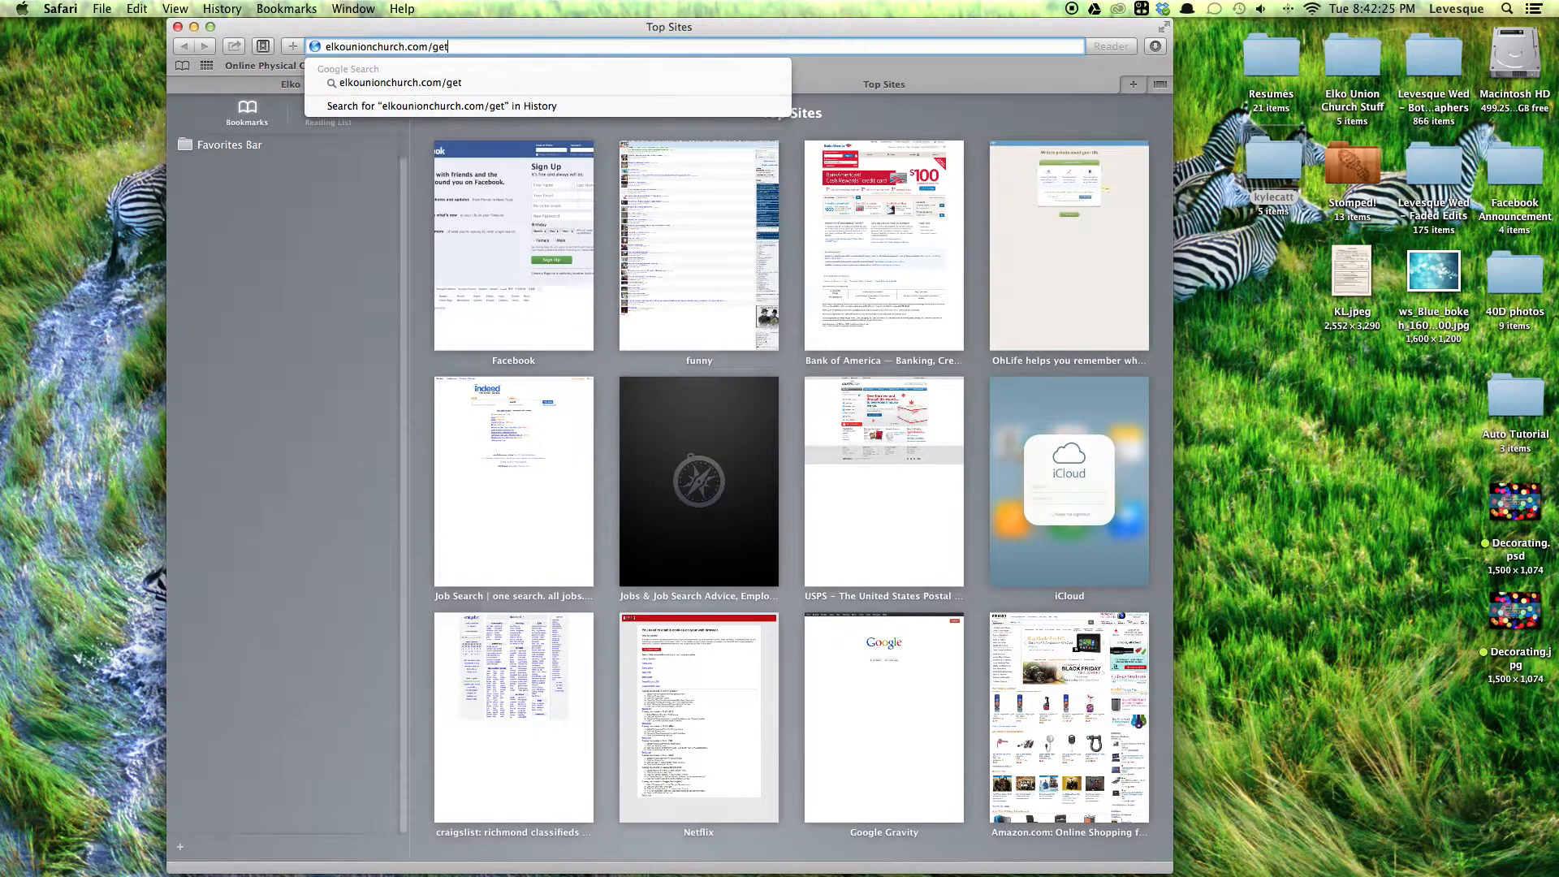
text(-connected/)
text(unity)
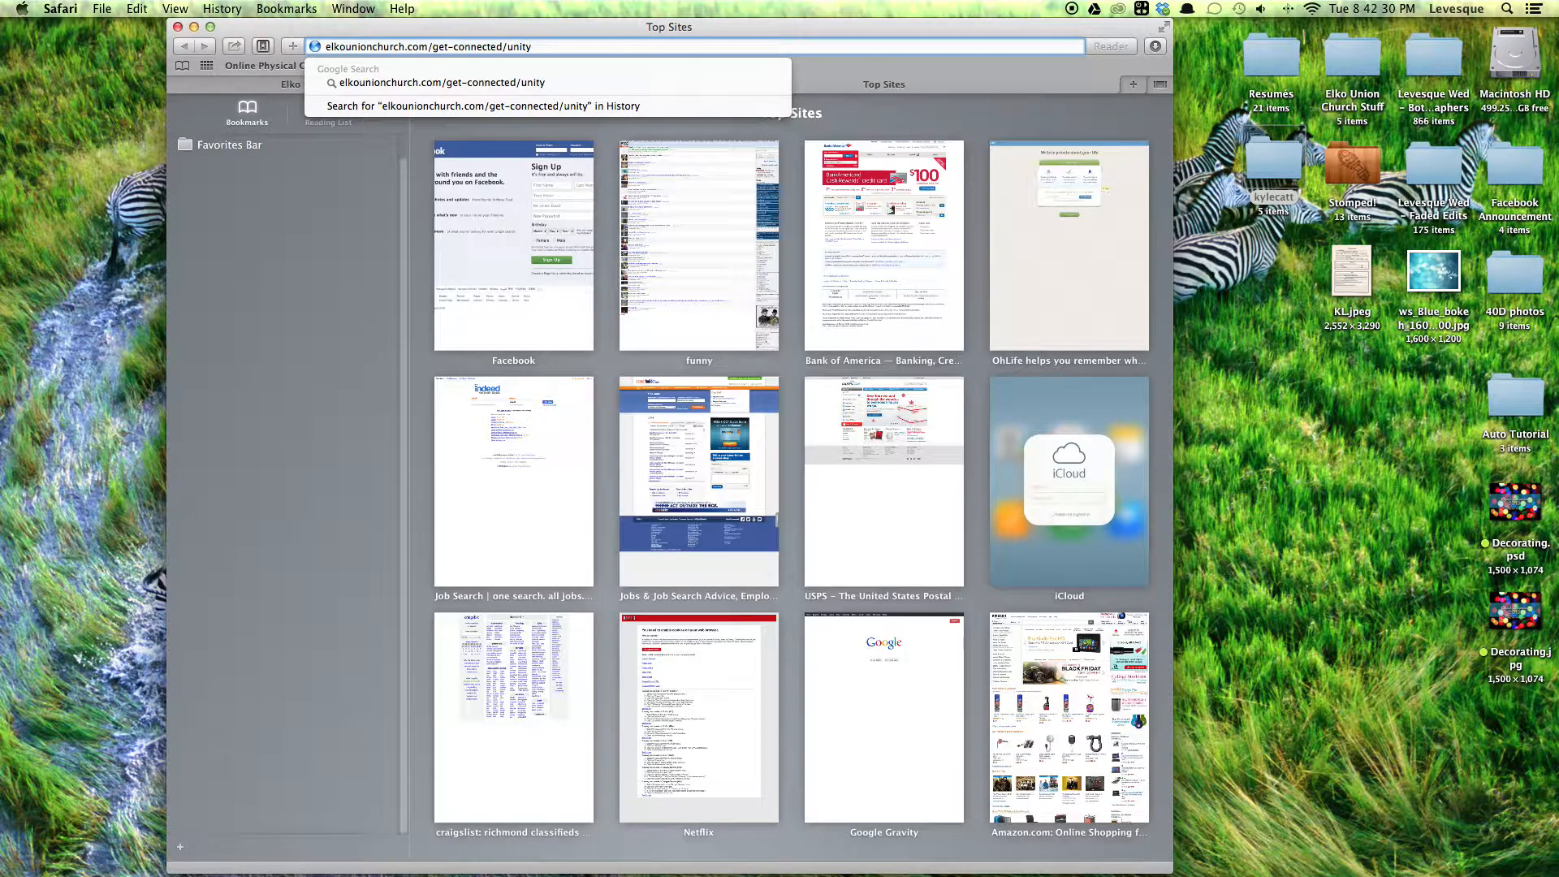
key(Return)
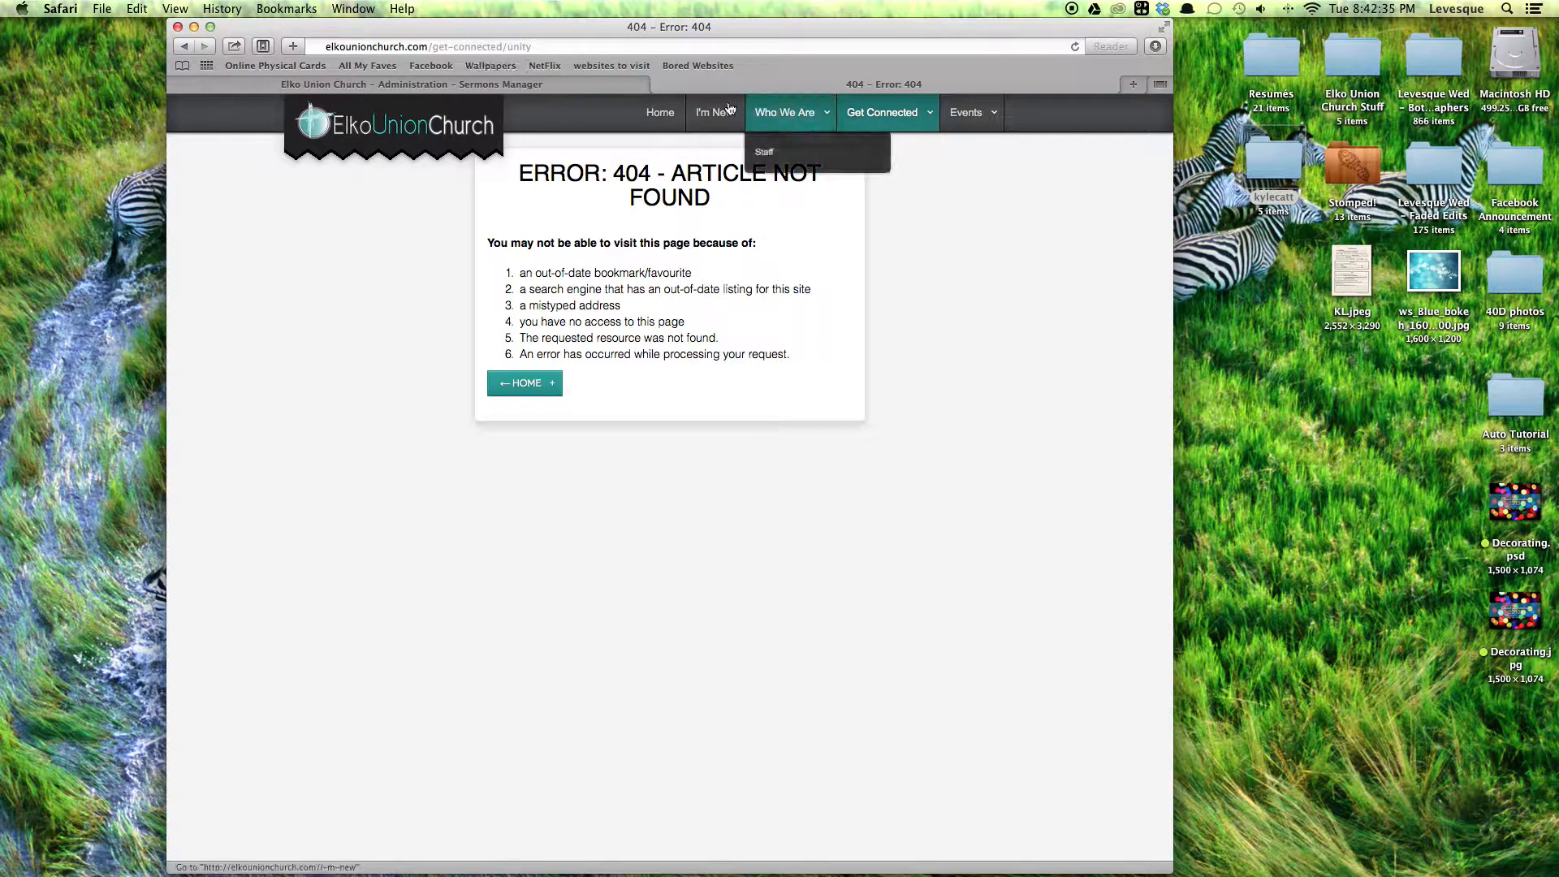
Open the Sermons page under Get Connected on the church site, and view the Unity Pt. 2 sermon.
mouse_move(883, 114)
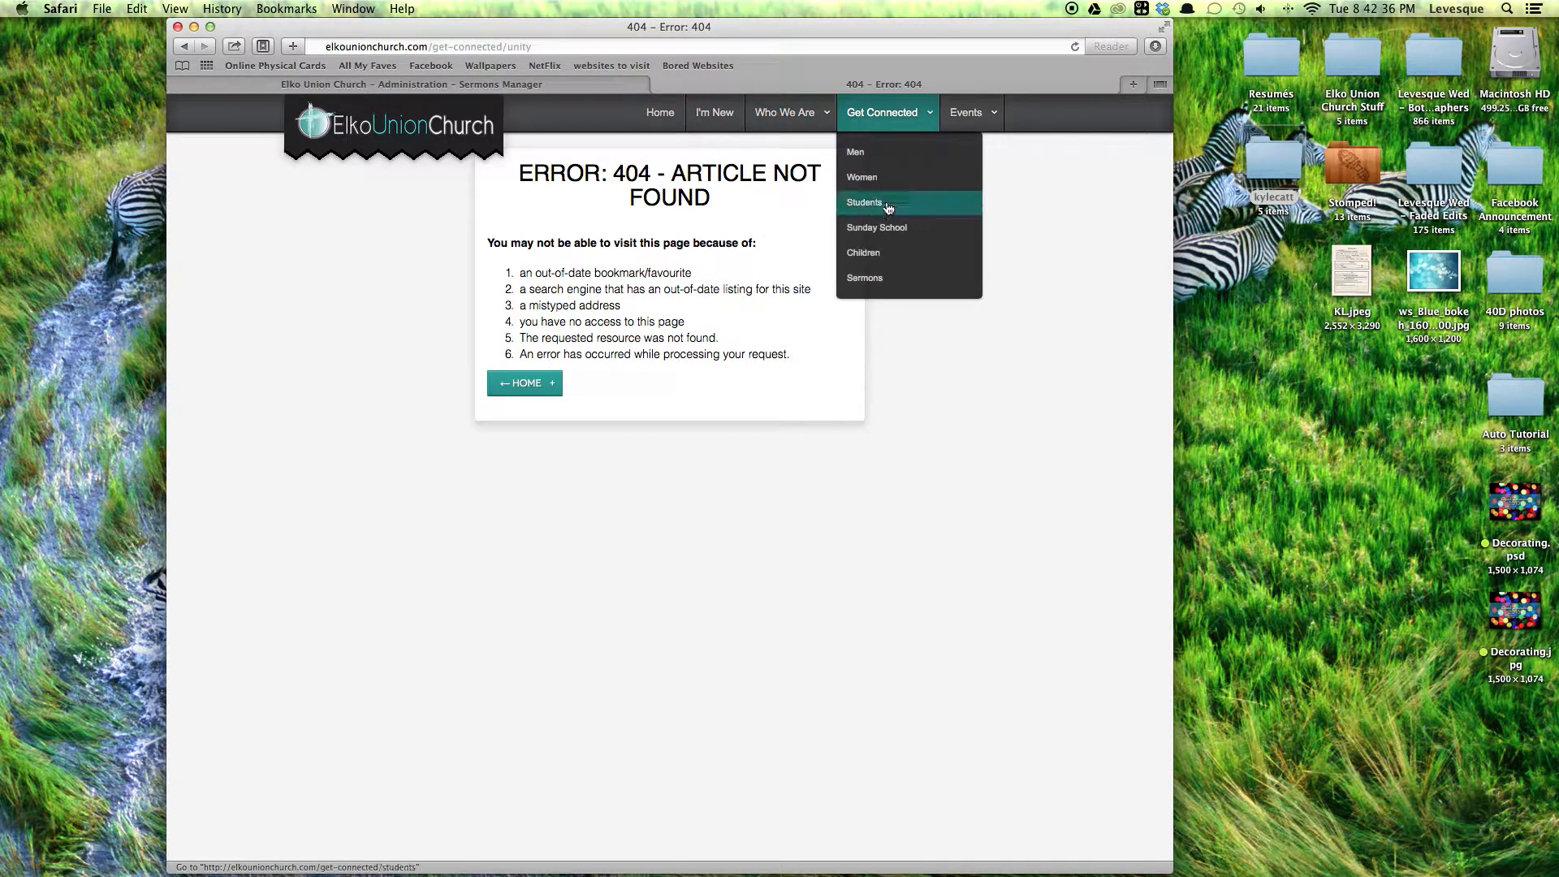
click(873, 286)
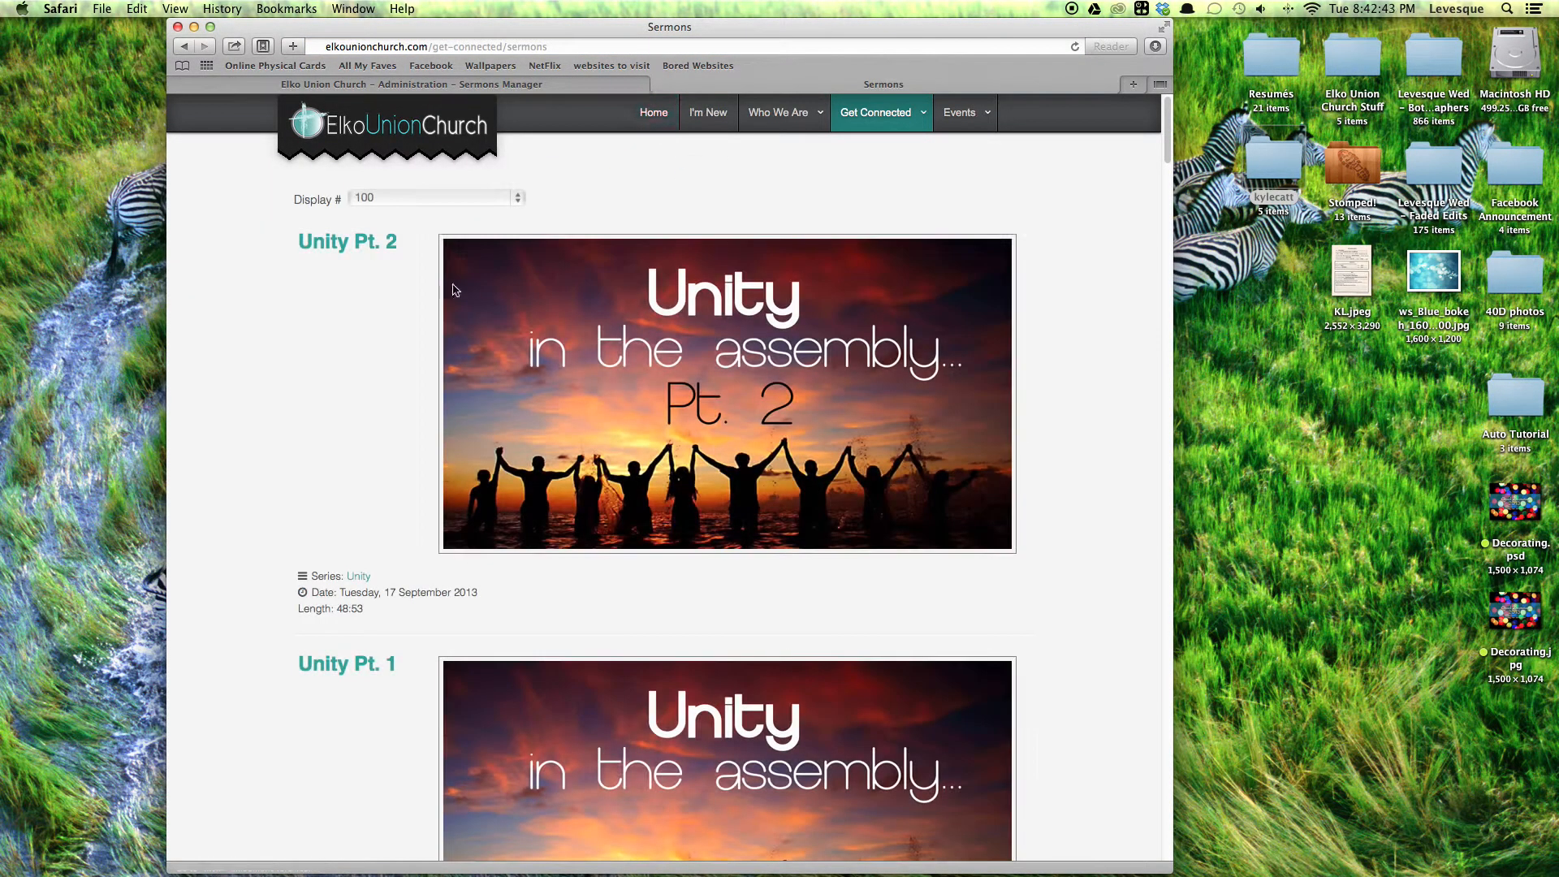
click(524, 85)
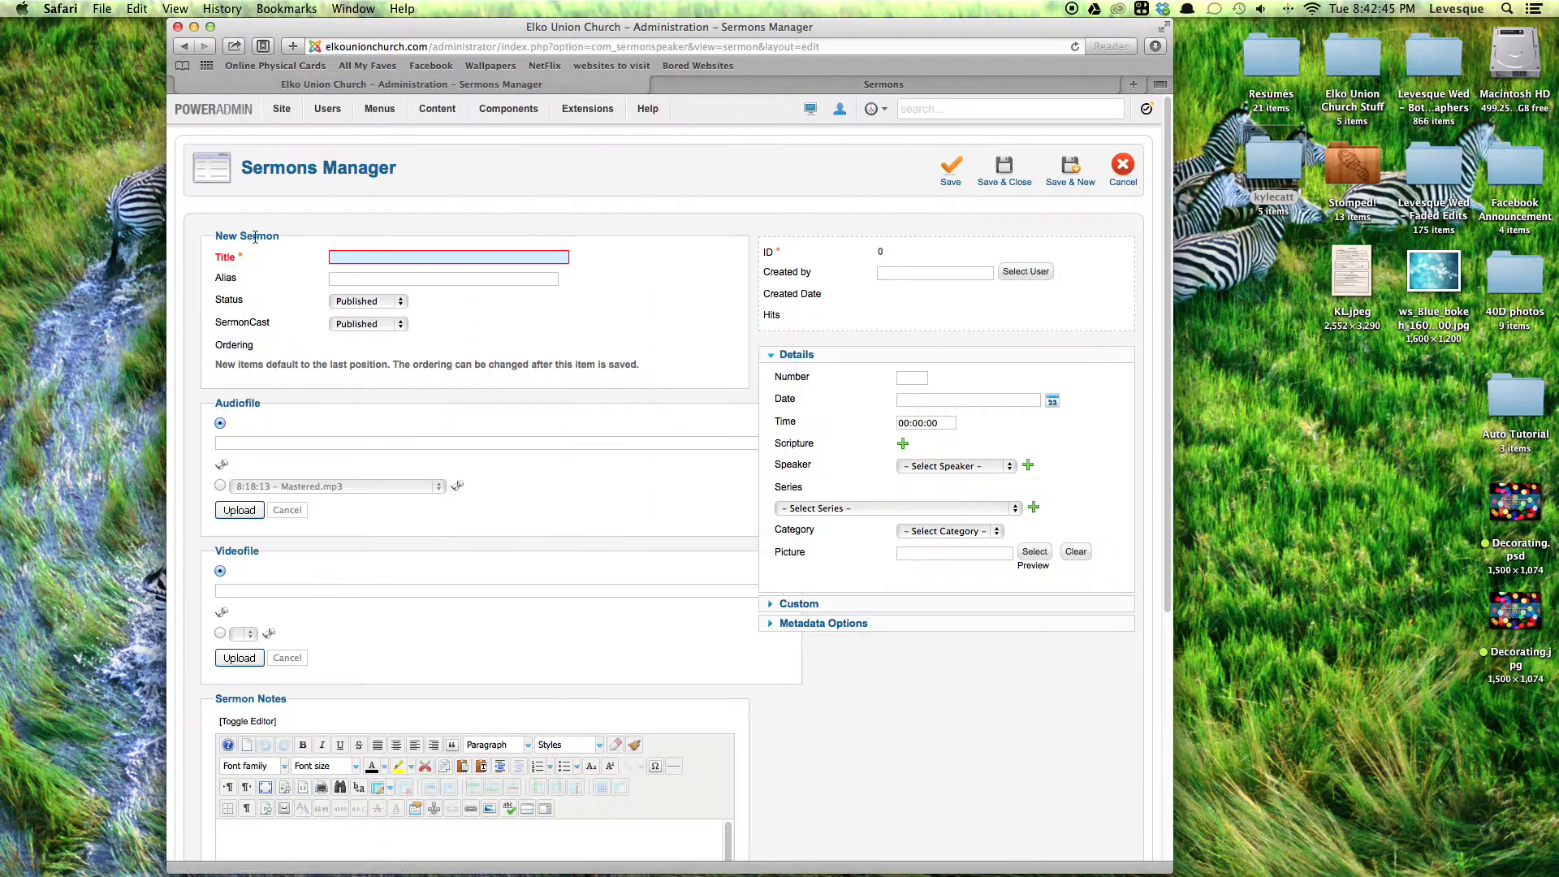
click(863, 86)
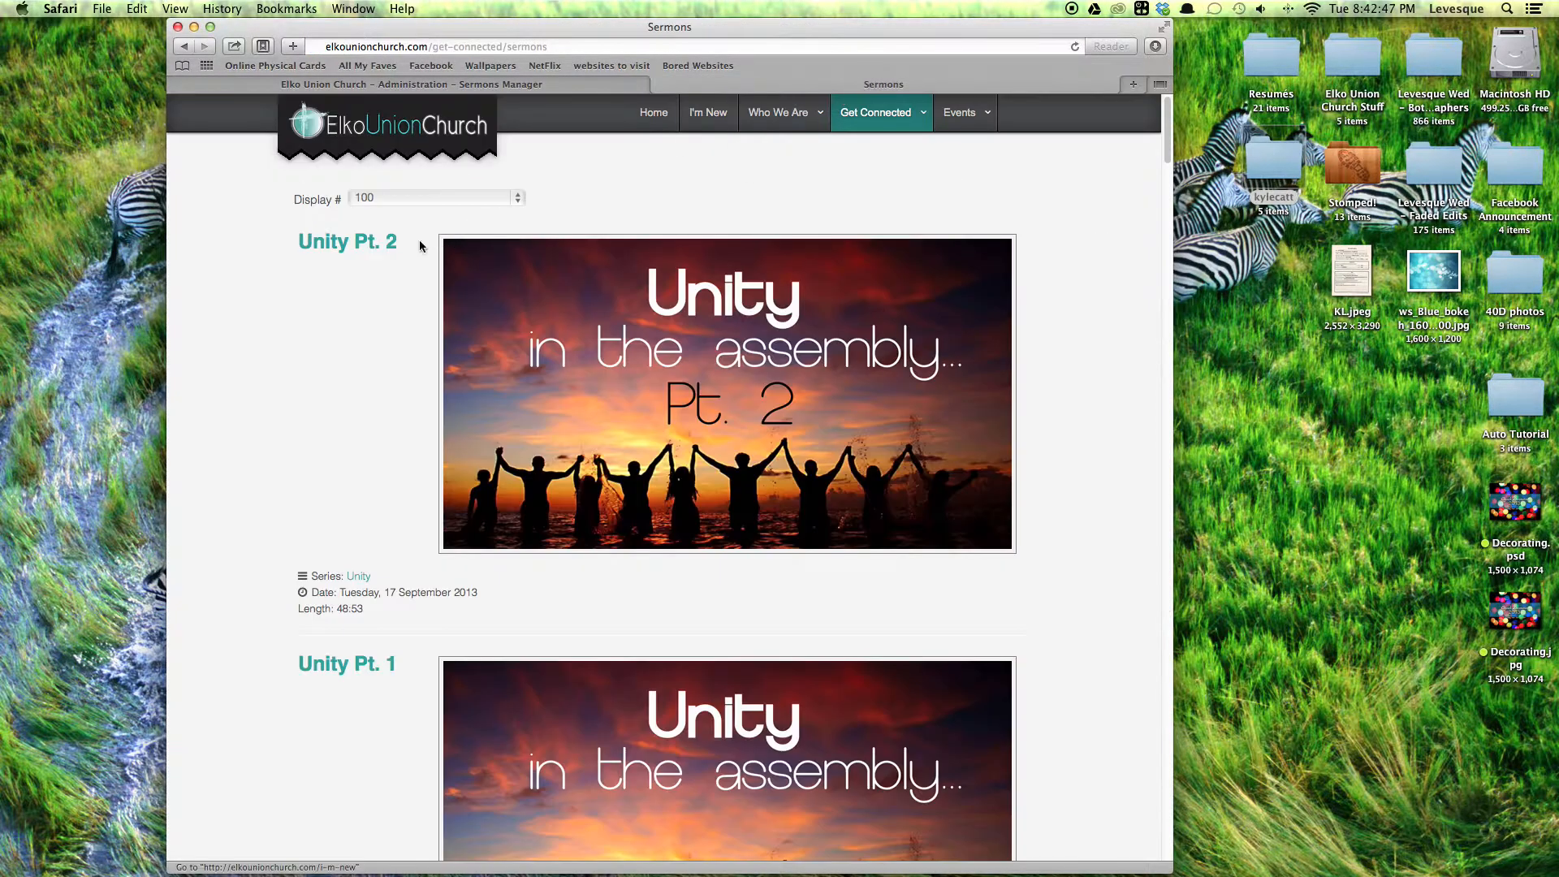
drag(293, 251, 397, 243)
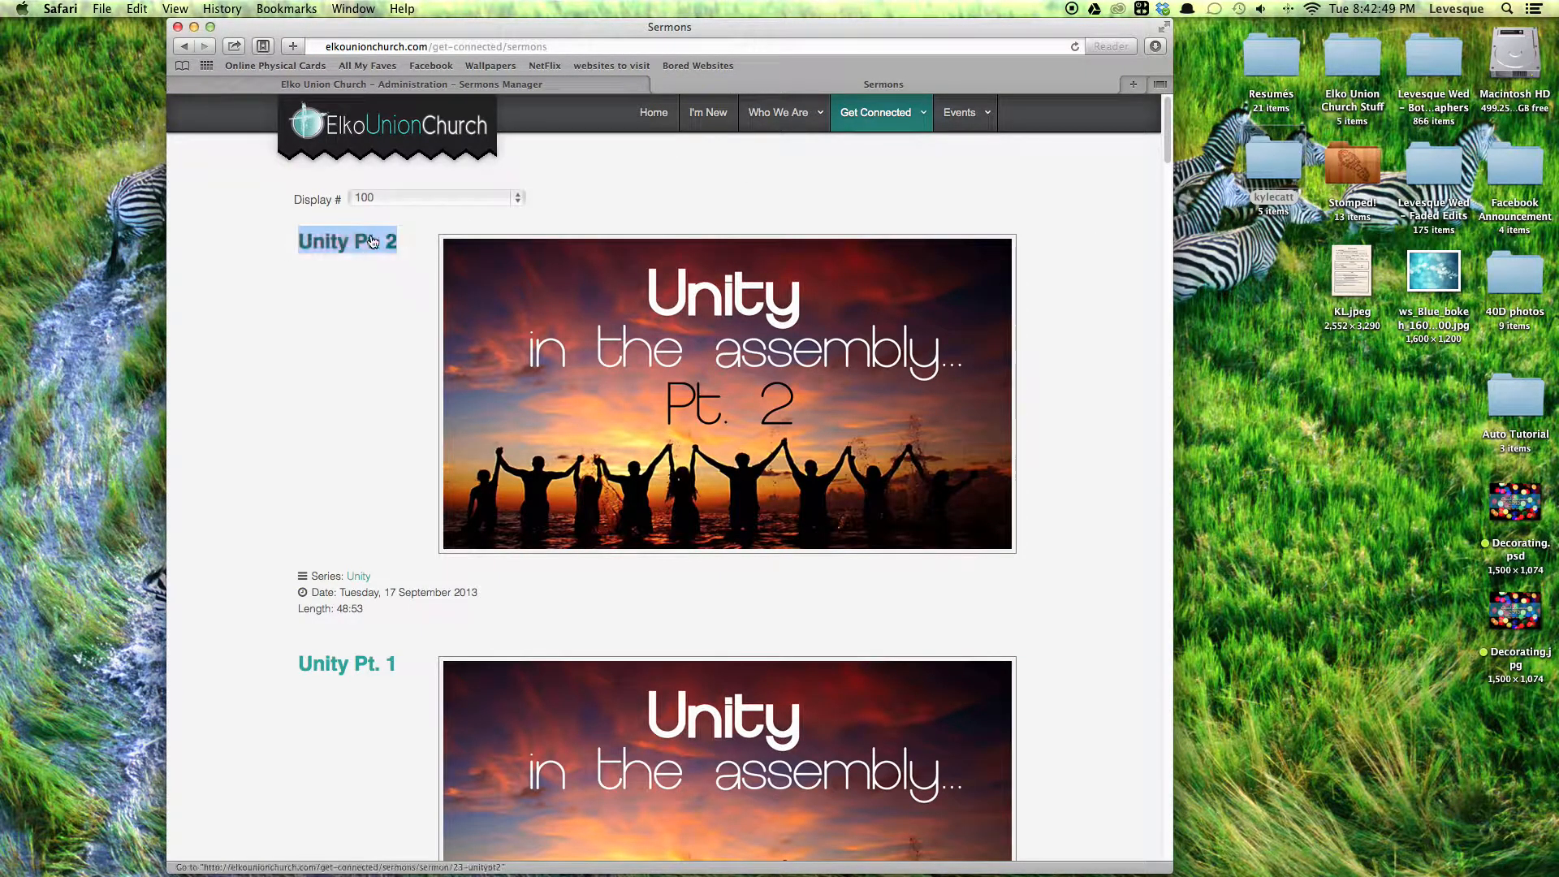
click(372, 242)
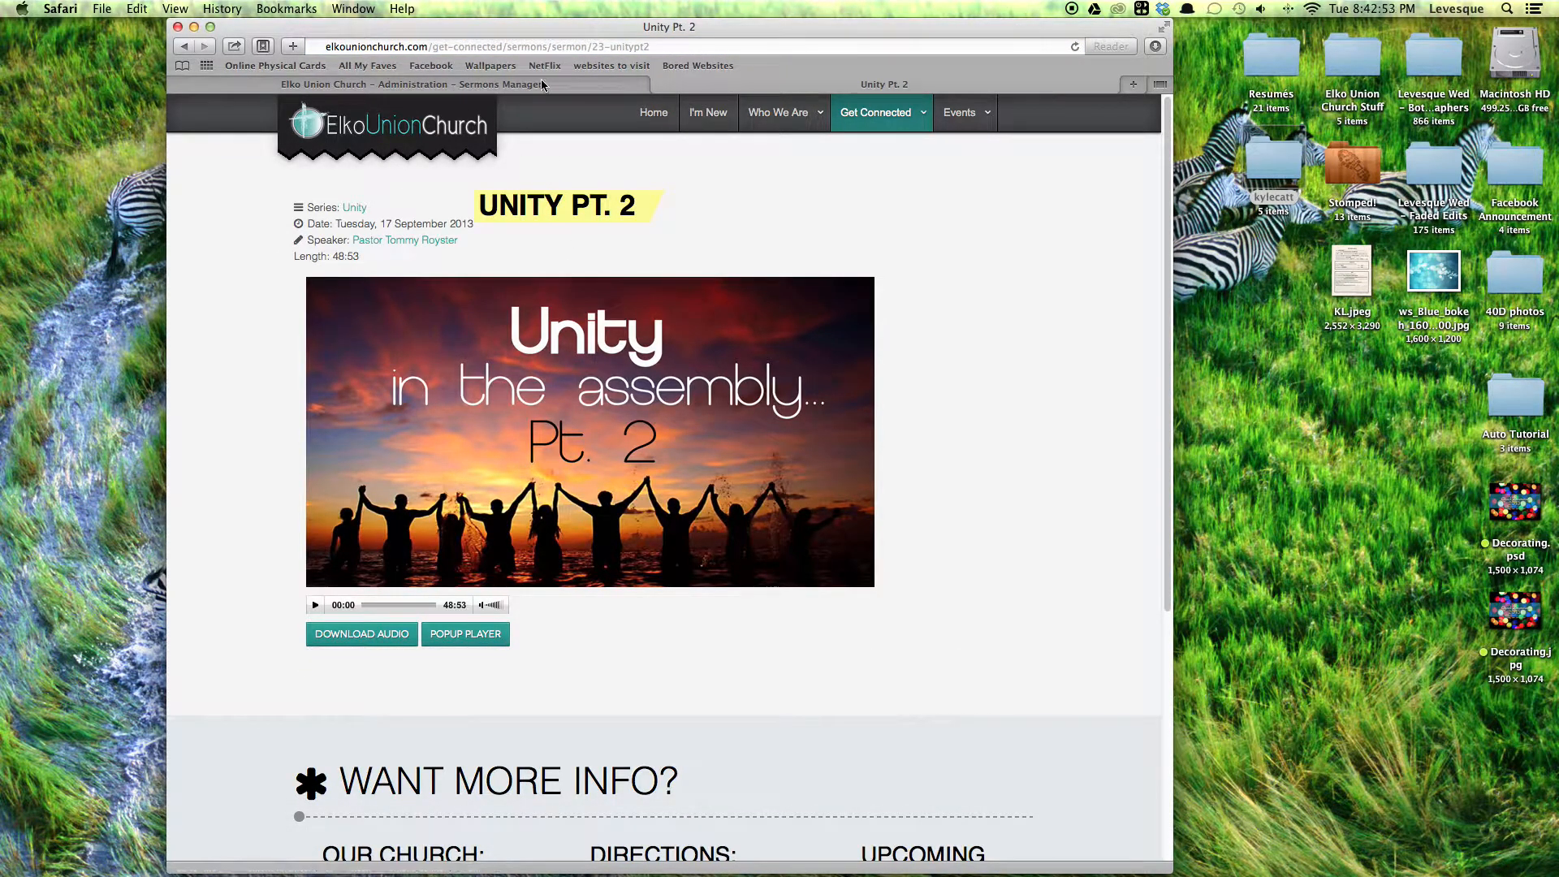
Return to the new sermon form, read the Alias field's help and examine the page's full web address.
click(541, 79)
mouse_move(261, 284)
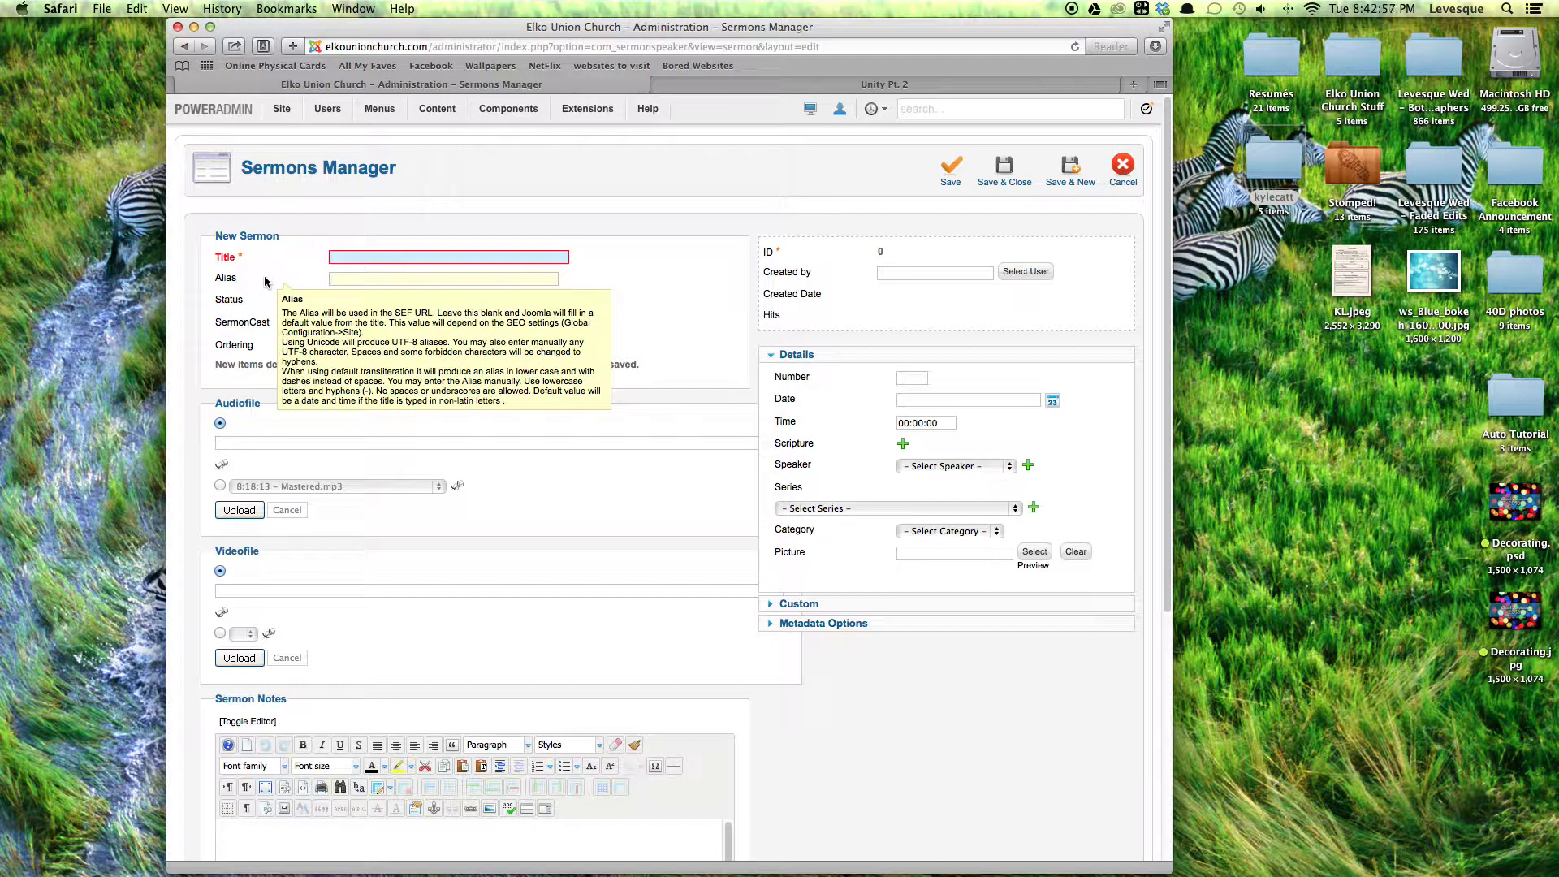
drag(407, 47, 835, 46)
click(847, 45)
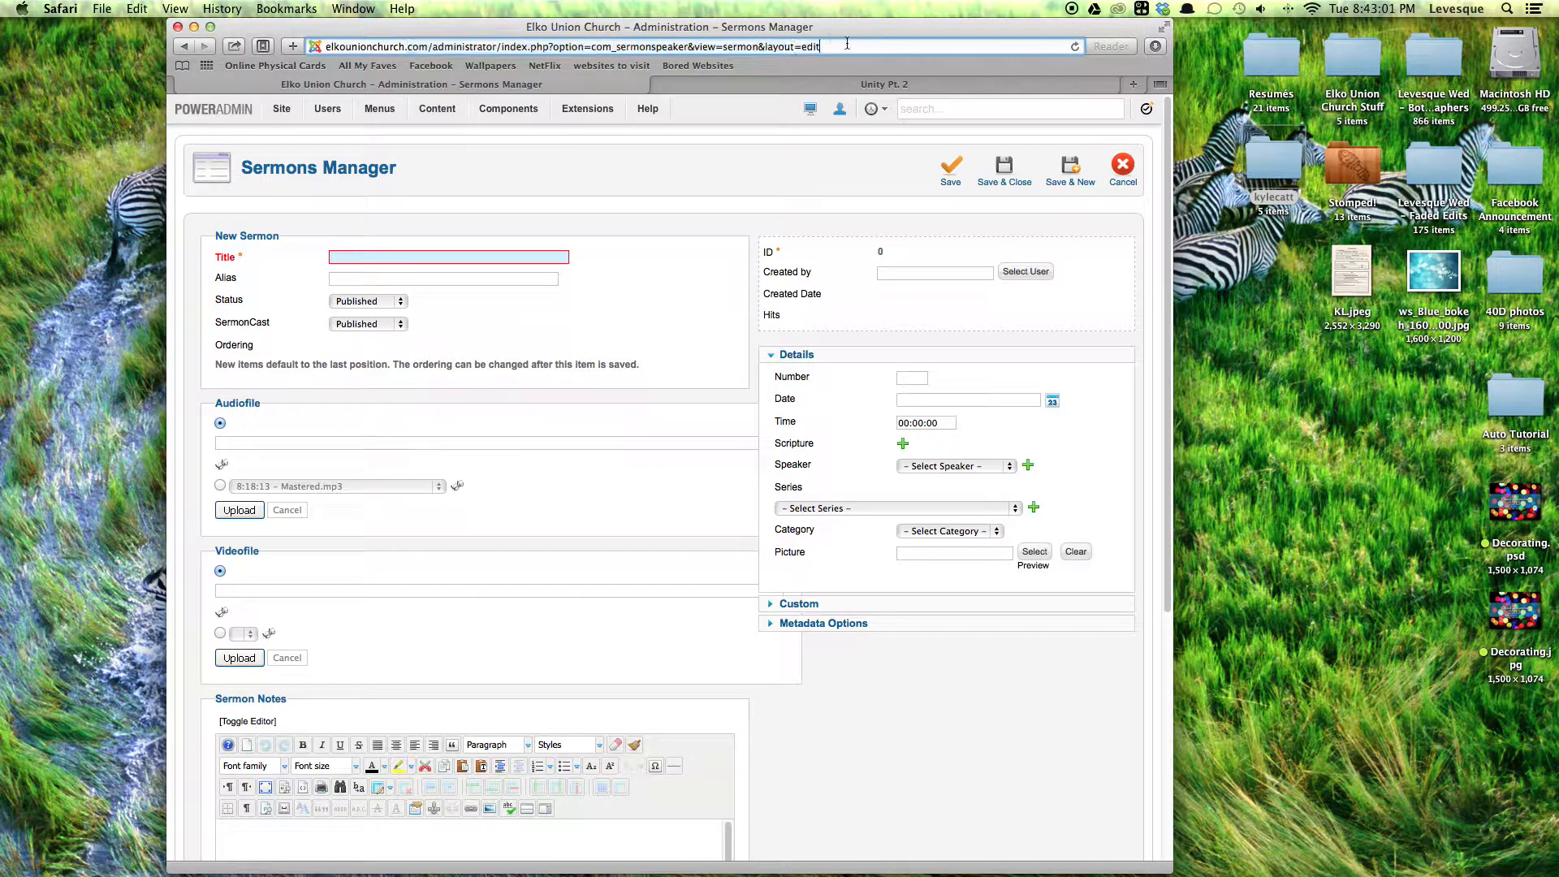
triple_click(847, 45)
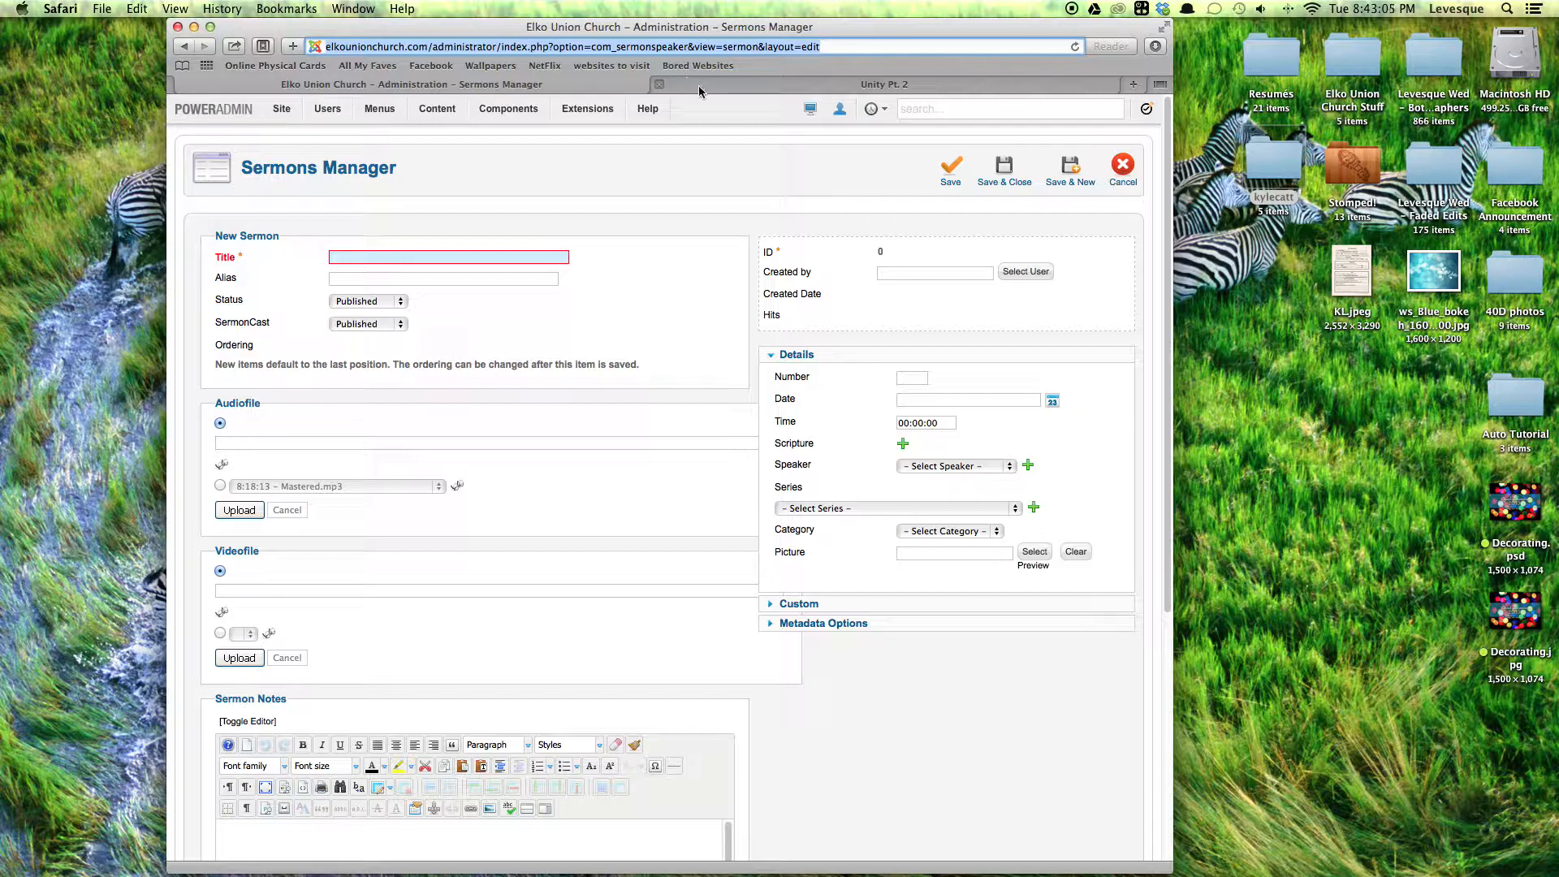
Enter "Elko Union" as the new sermon's title and compare the form with the published Unity Pt. 2 page.
click(422, 254)
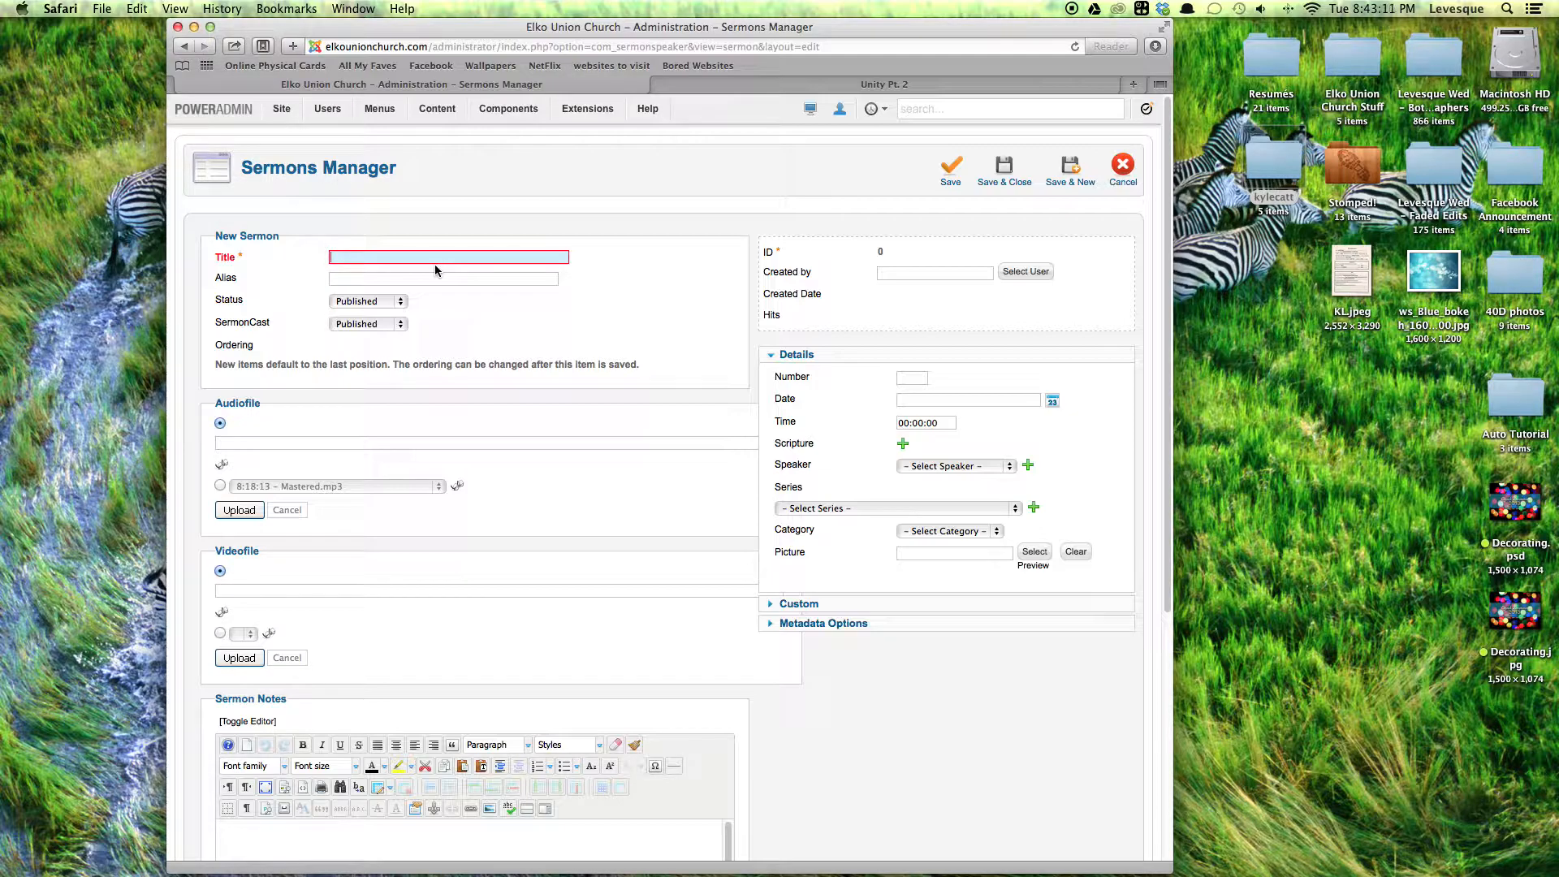
text(Elko Union)
click(828, 84)
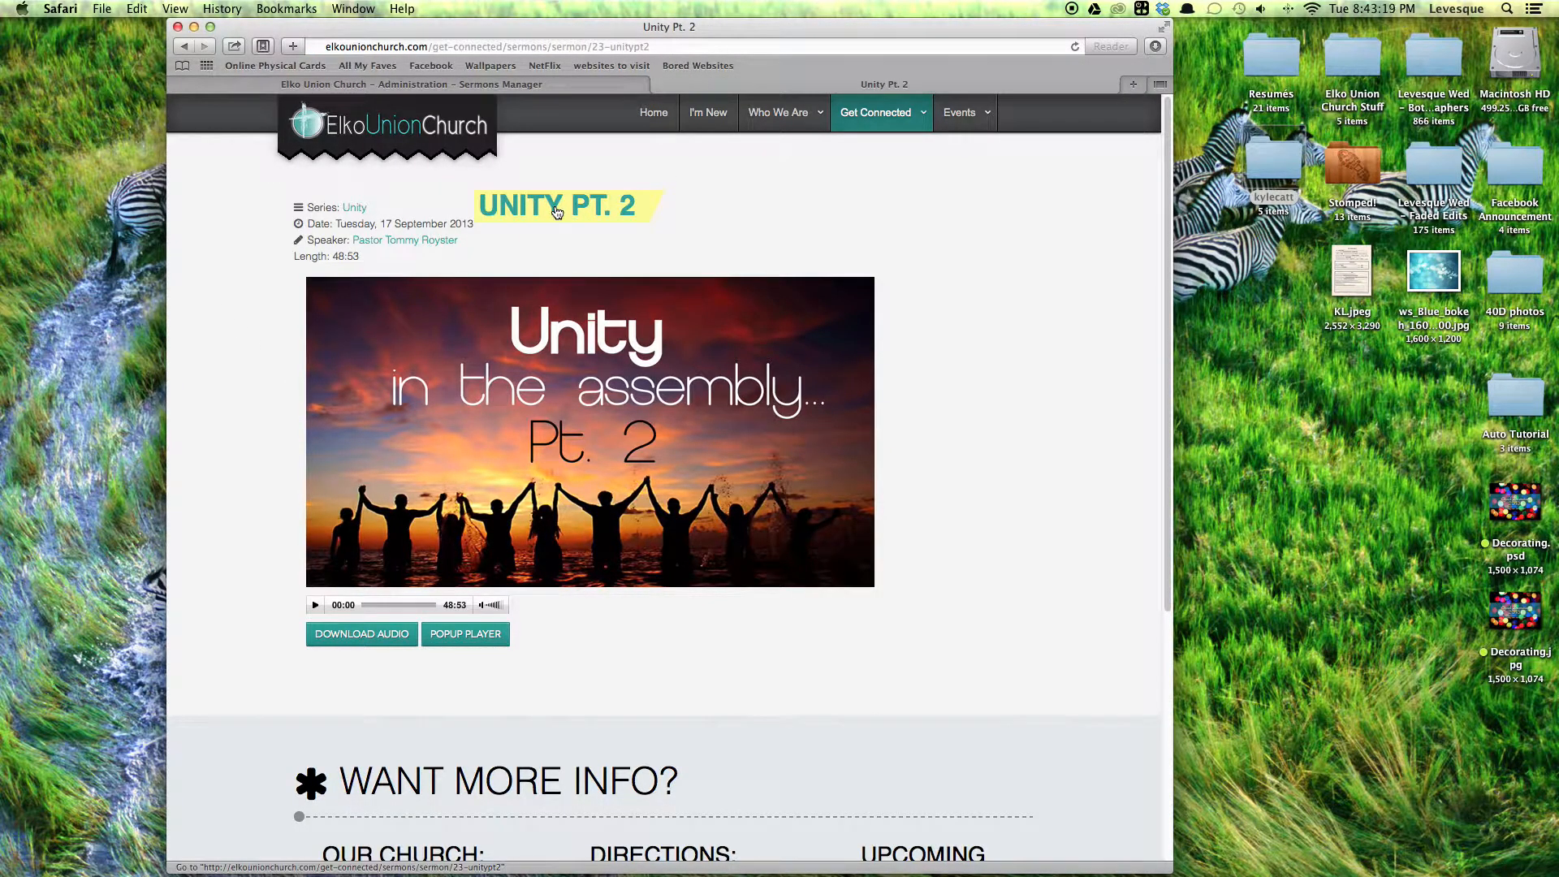
click(548, 80)
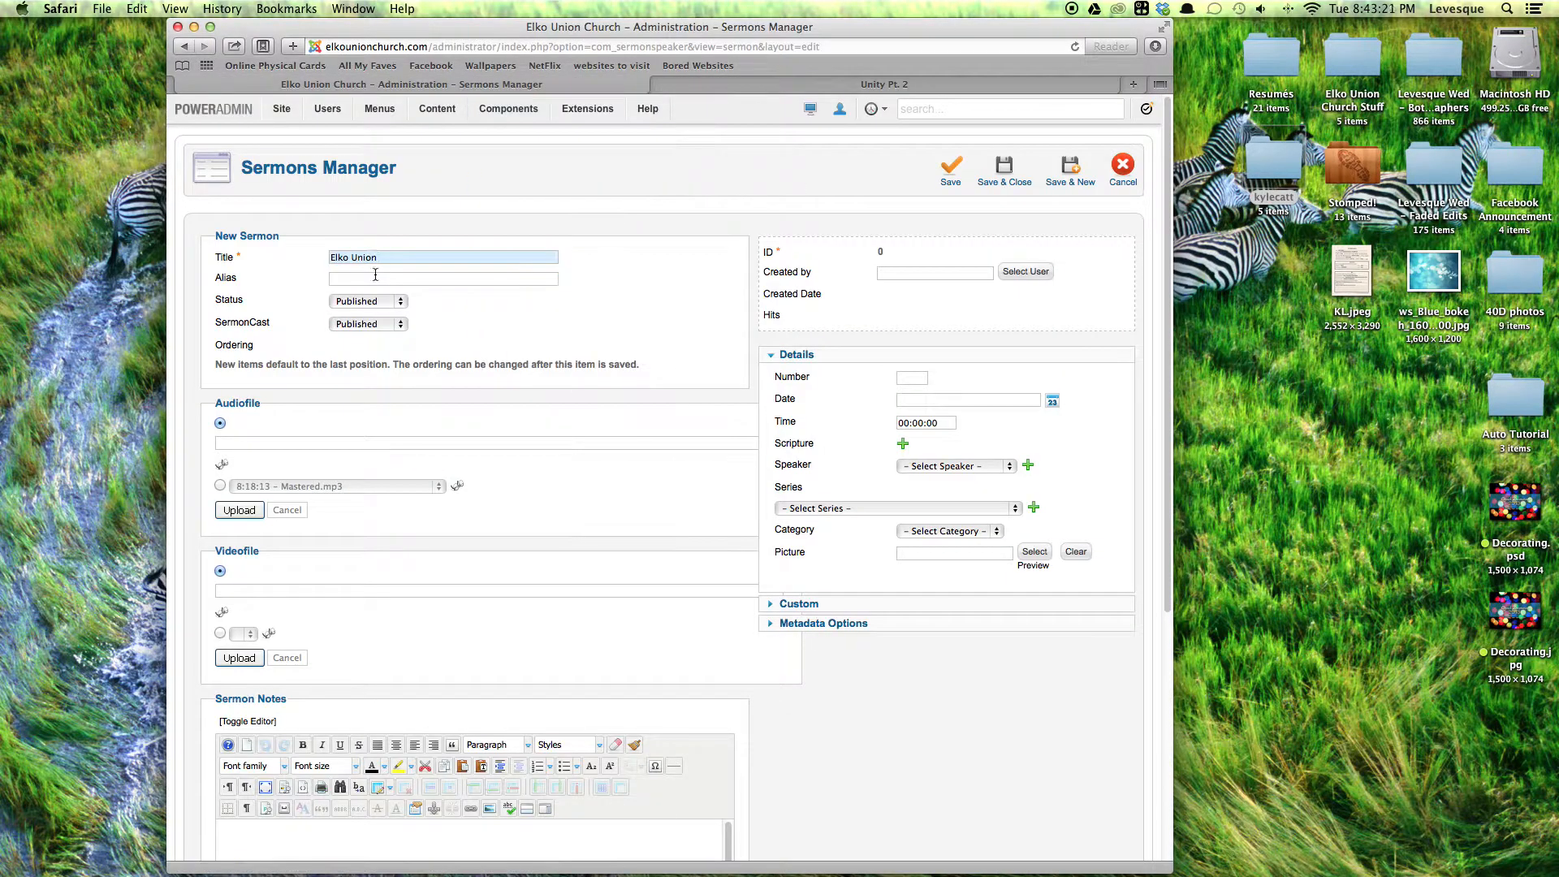
mouse_move(225, 280)
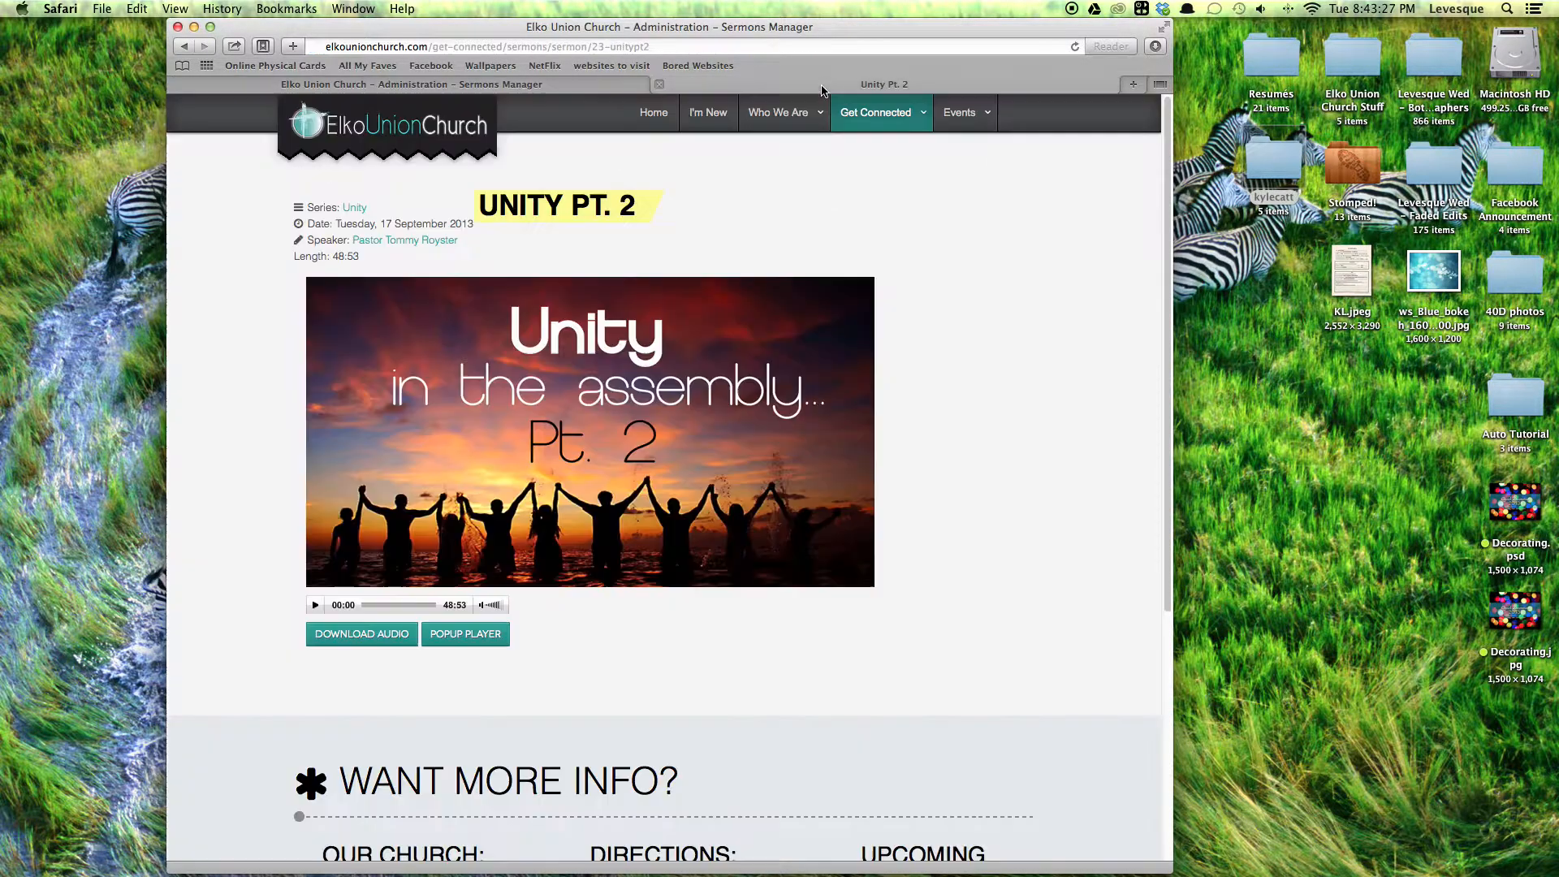
Enter the address elkounionchurch.com/elko_union in a new browser tab without loading it, and examine how it reads.
click(823, 85)
key(super+t)
text(elkounionchurch.com)
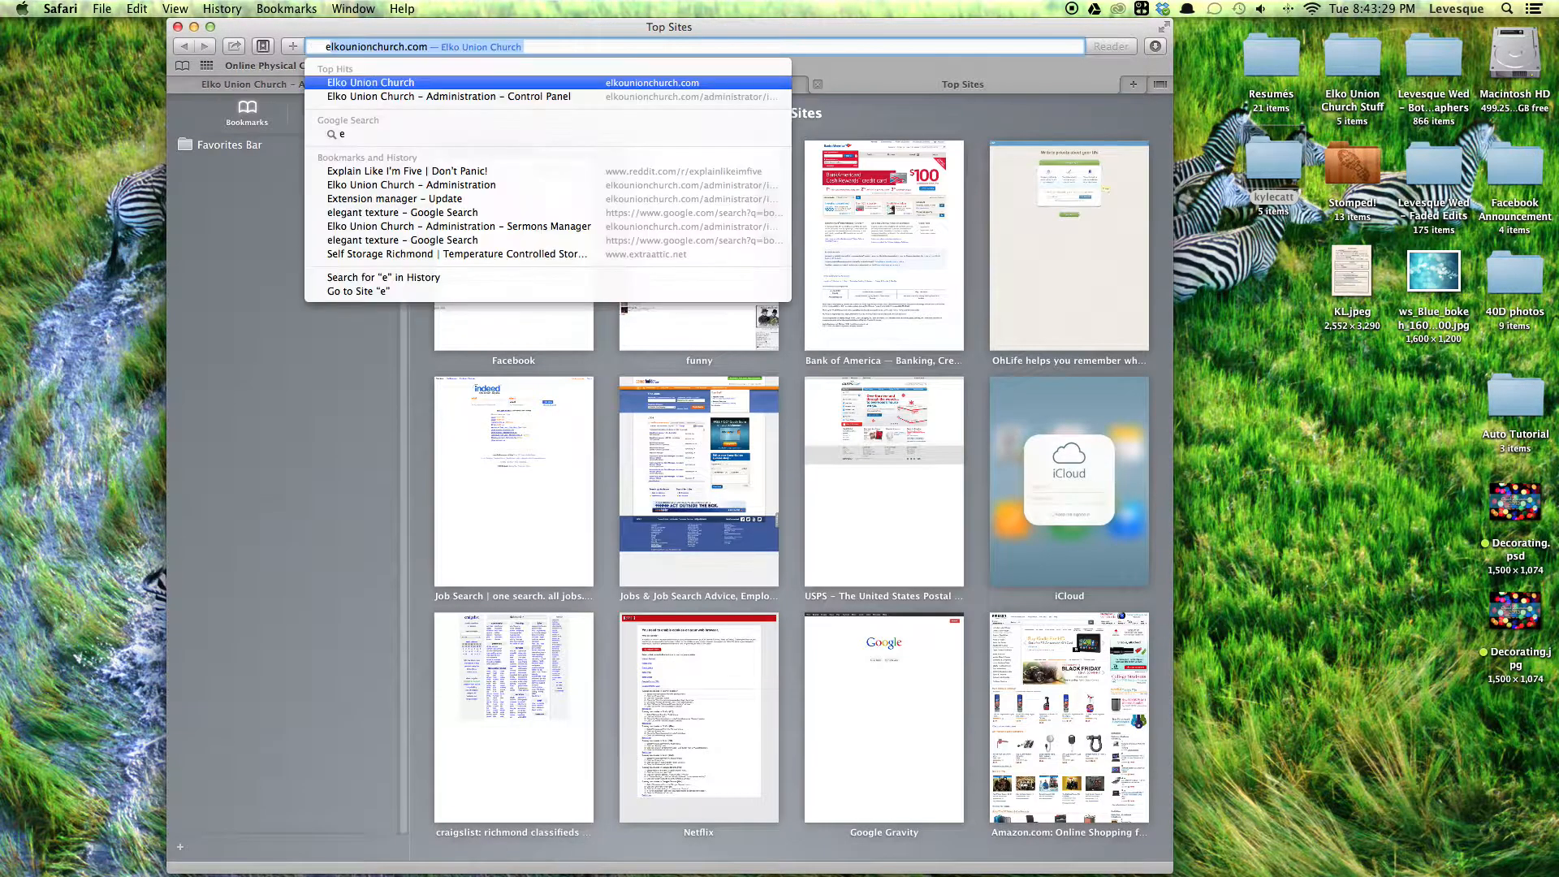
key(Right)
text(/)
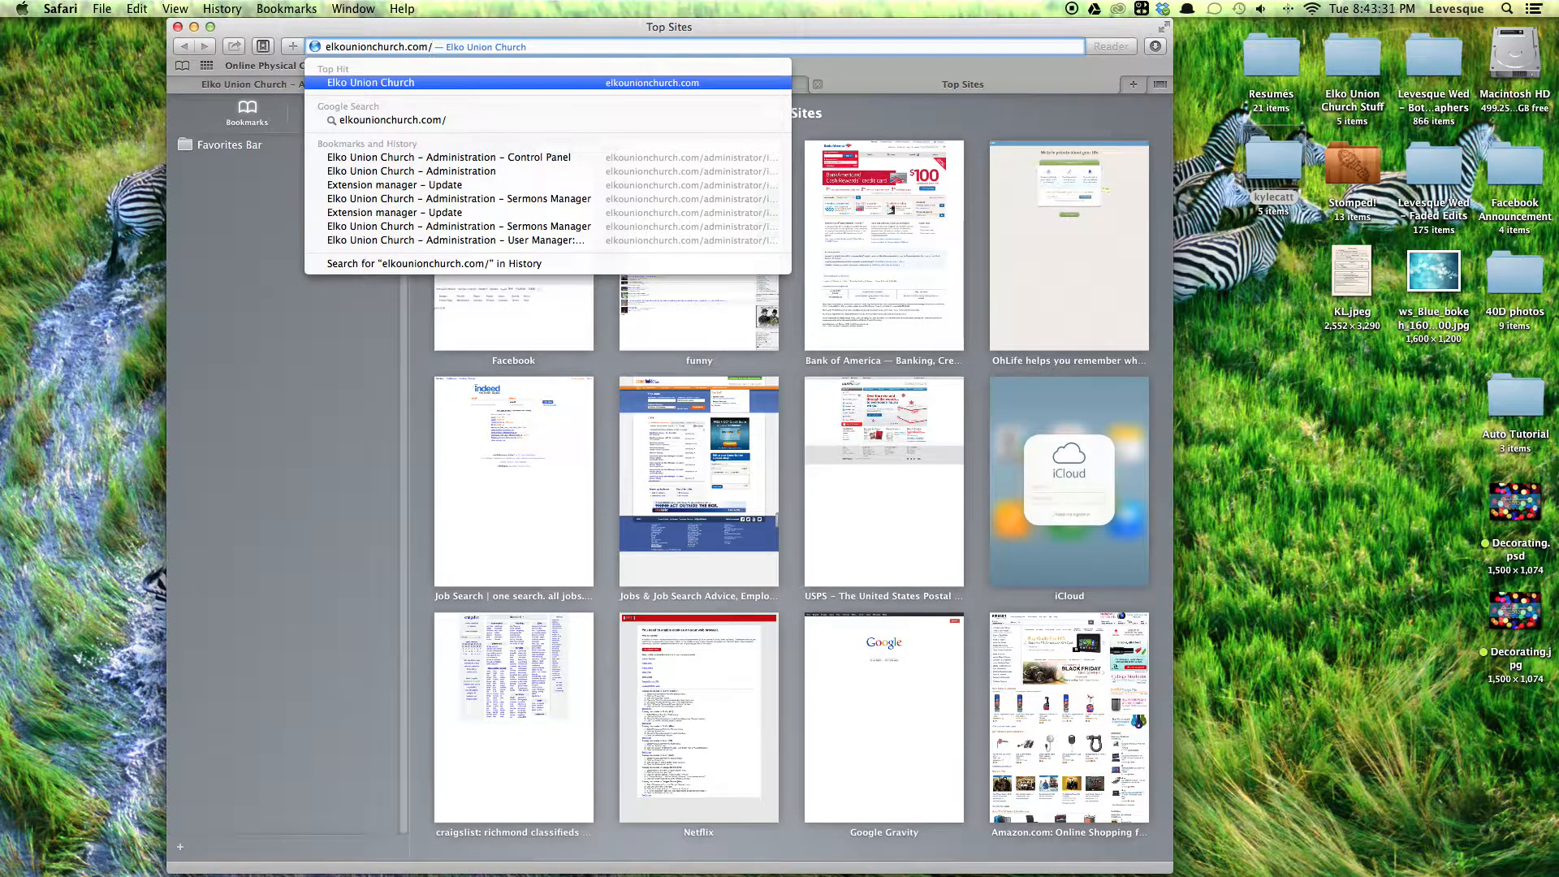
text(elko_union)
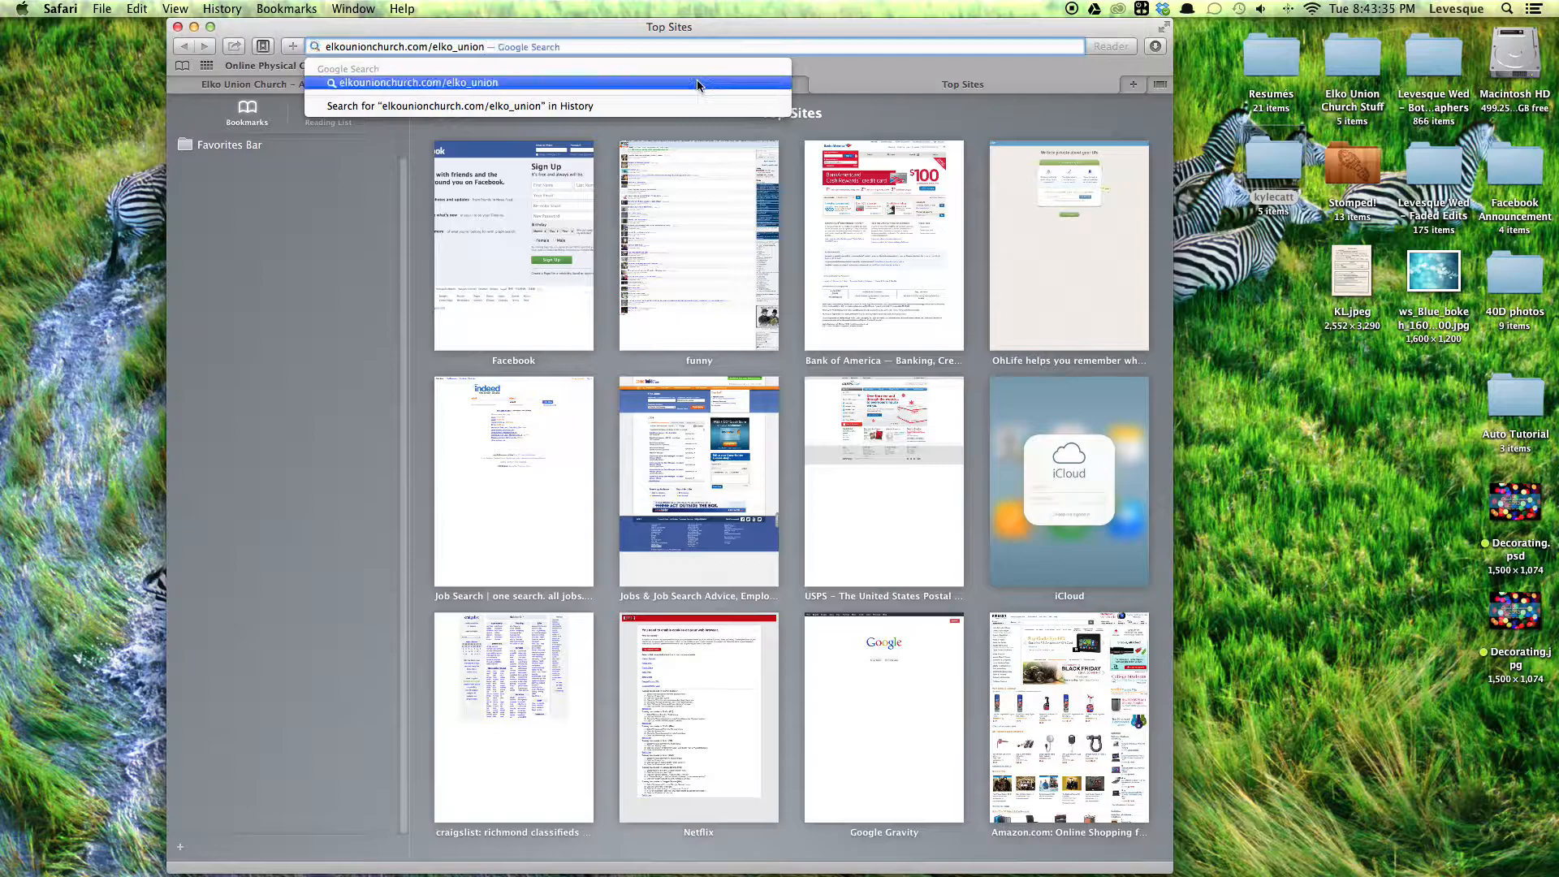
key(Escape)
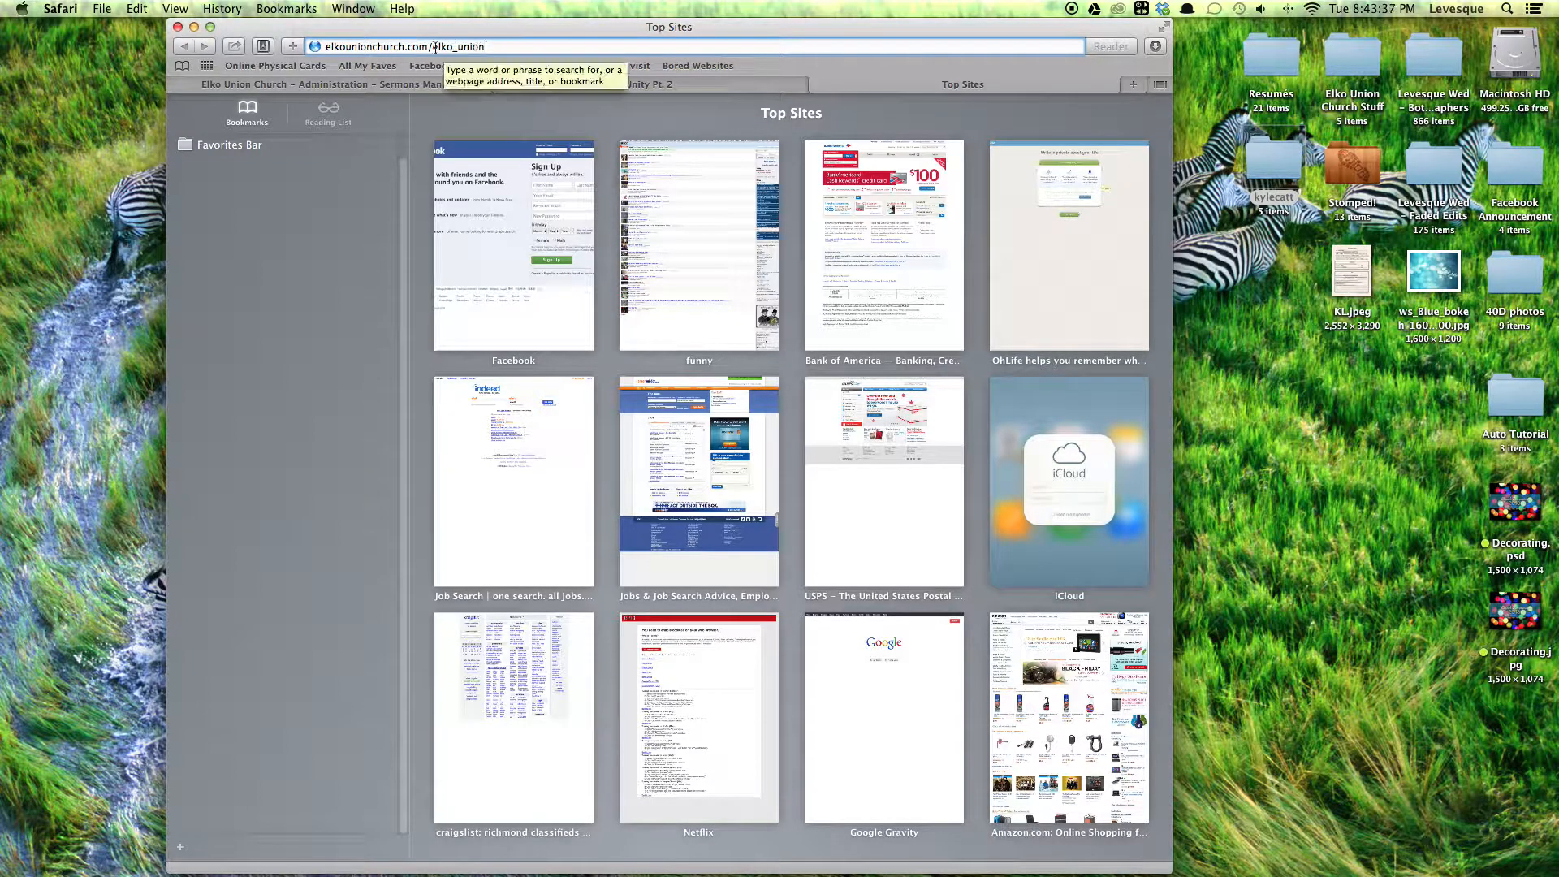
click(408, 47)
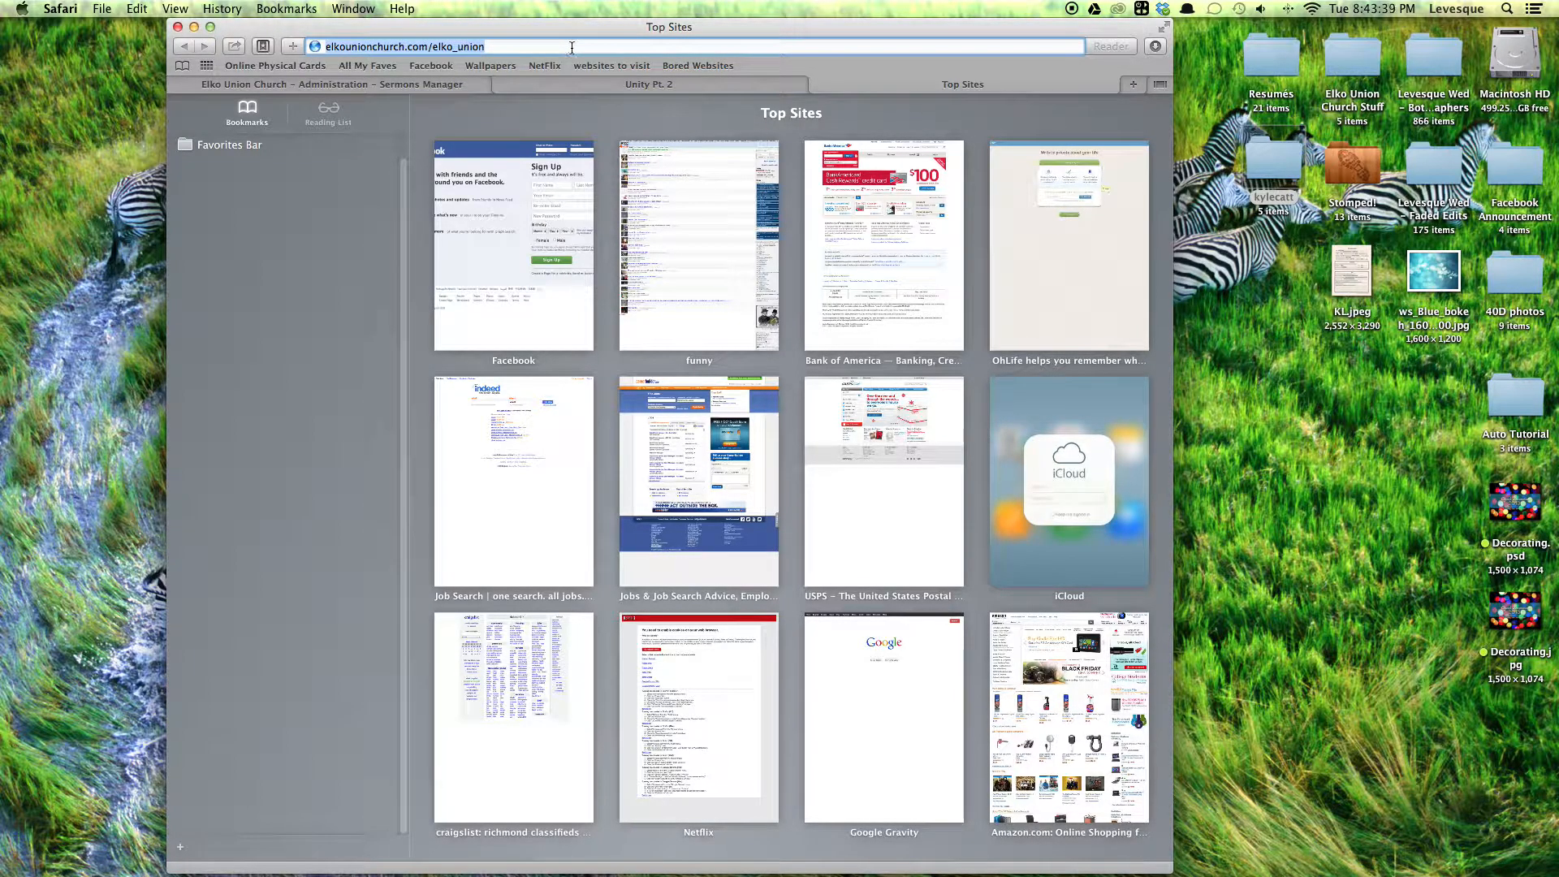
Return to the new sermon form and set its Alias to "ElkoUnion", without a space.
click(280, 84)
mouse_move(279, 132)
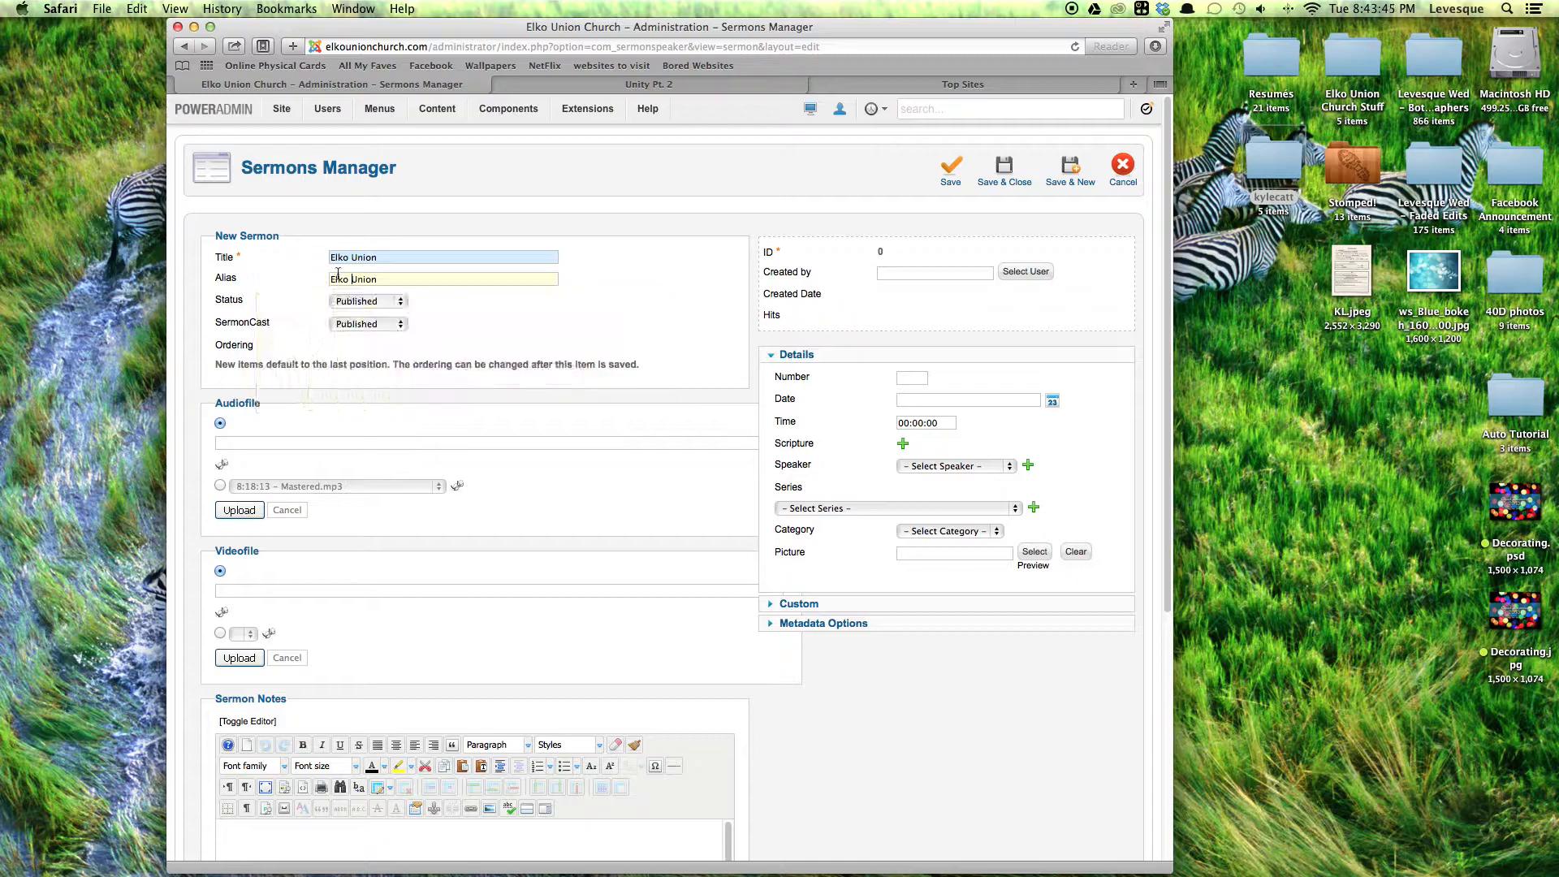
drag(351, 279, 361, 281)
click(891, 88)
click(429, 85)
mouse_move(491, 110)
click(355, 279)
key(BackSpace)
double_click(344, 281)
Switch the Audiofile source to the server's existing files and choose "Give, Pray, Fast - Mastered.mp3".
scroll(327, 380, down, 3)
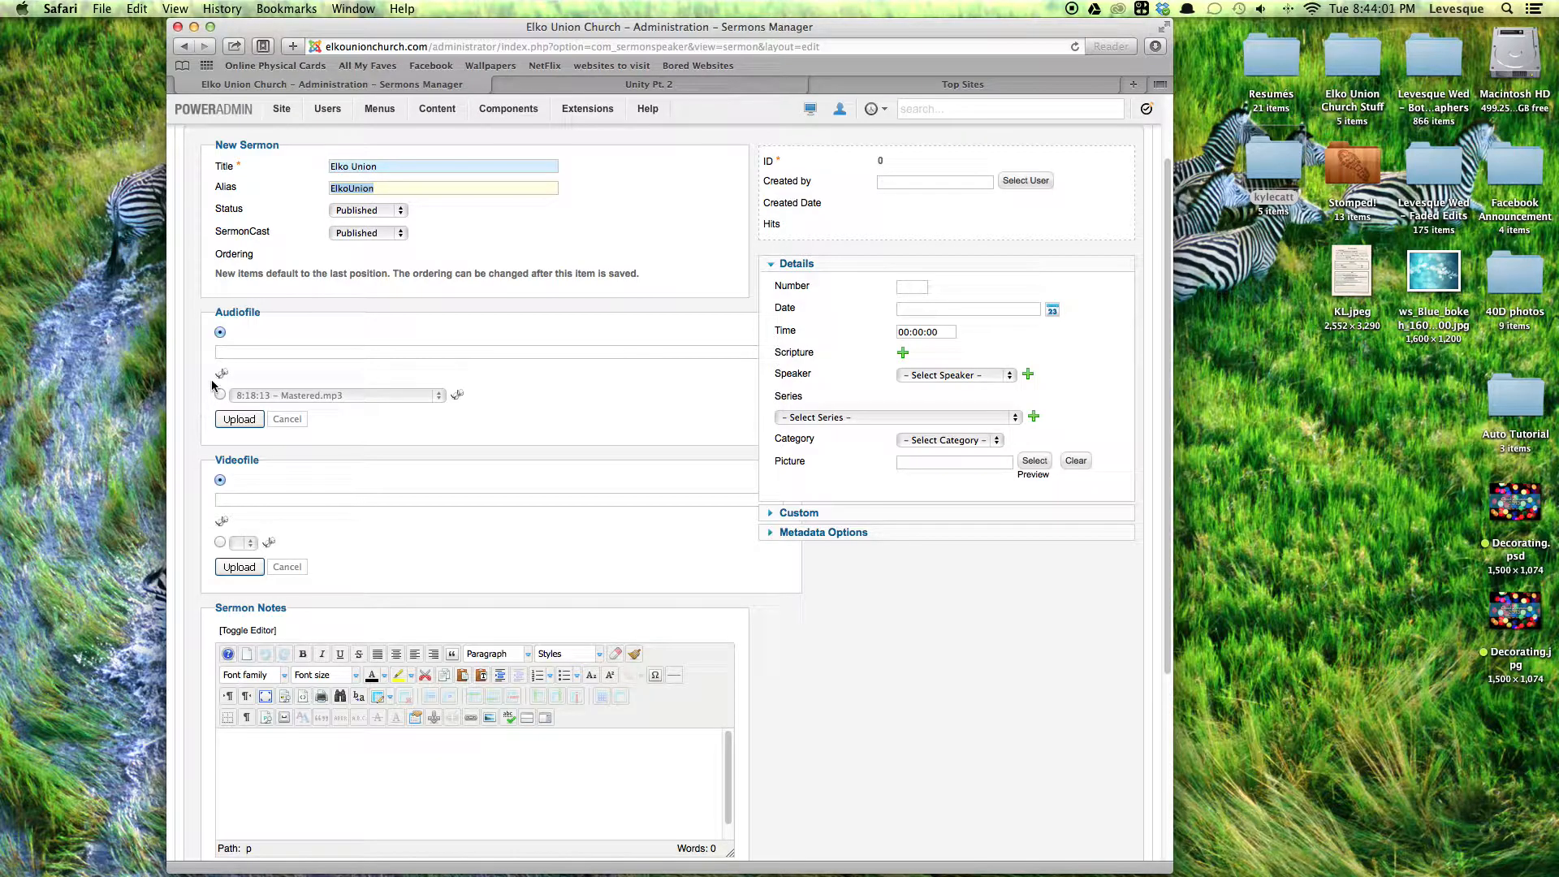
drag(209, 308, 240, 346)
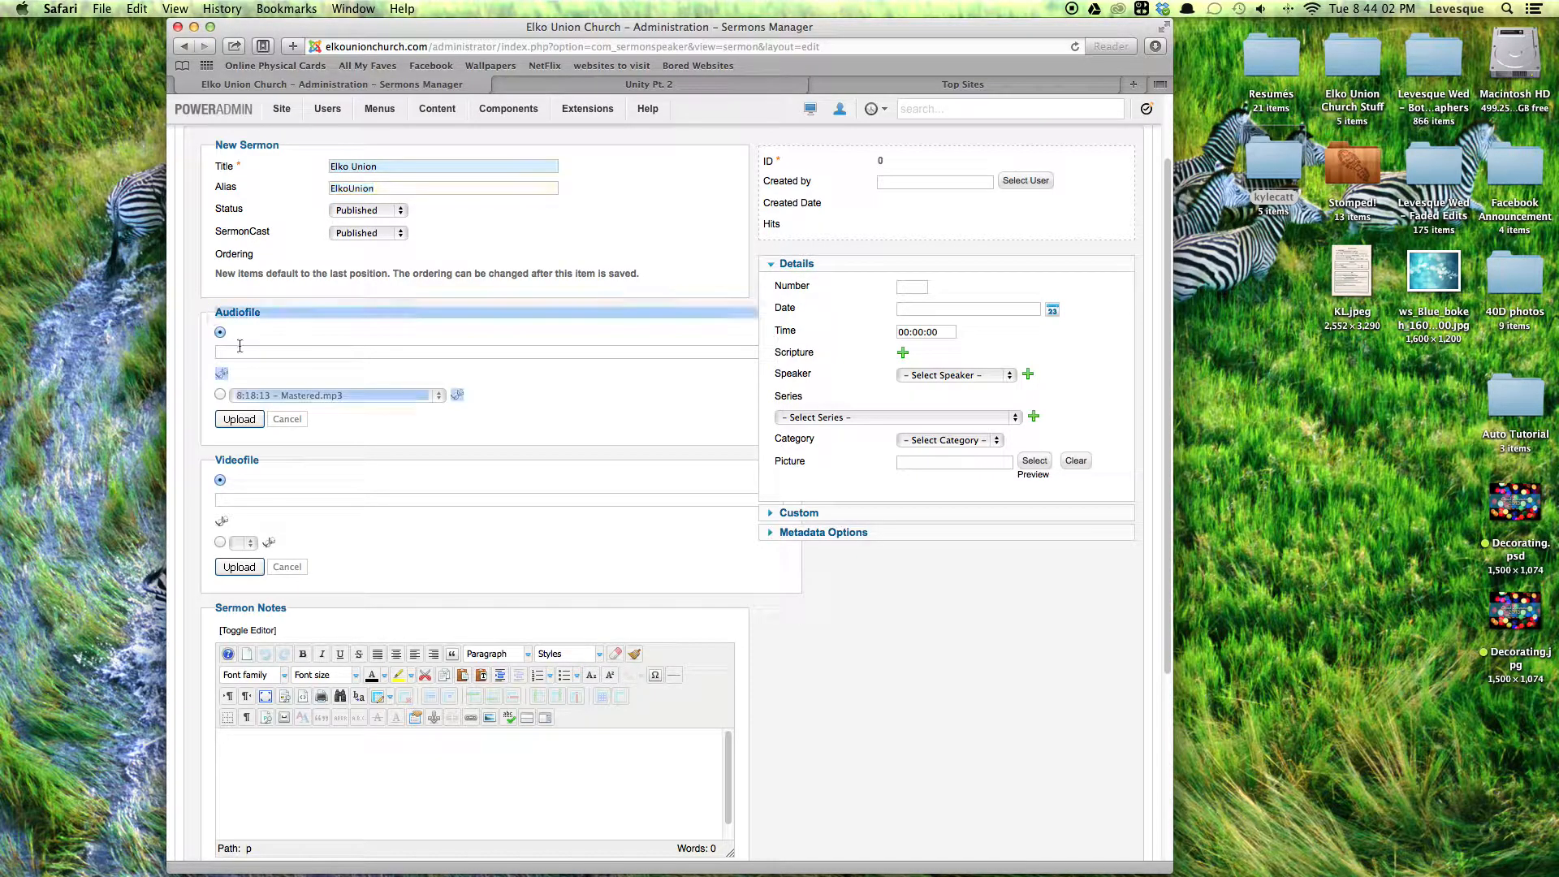
click(315, 352)
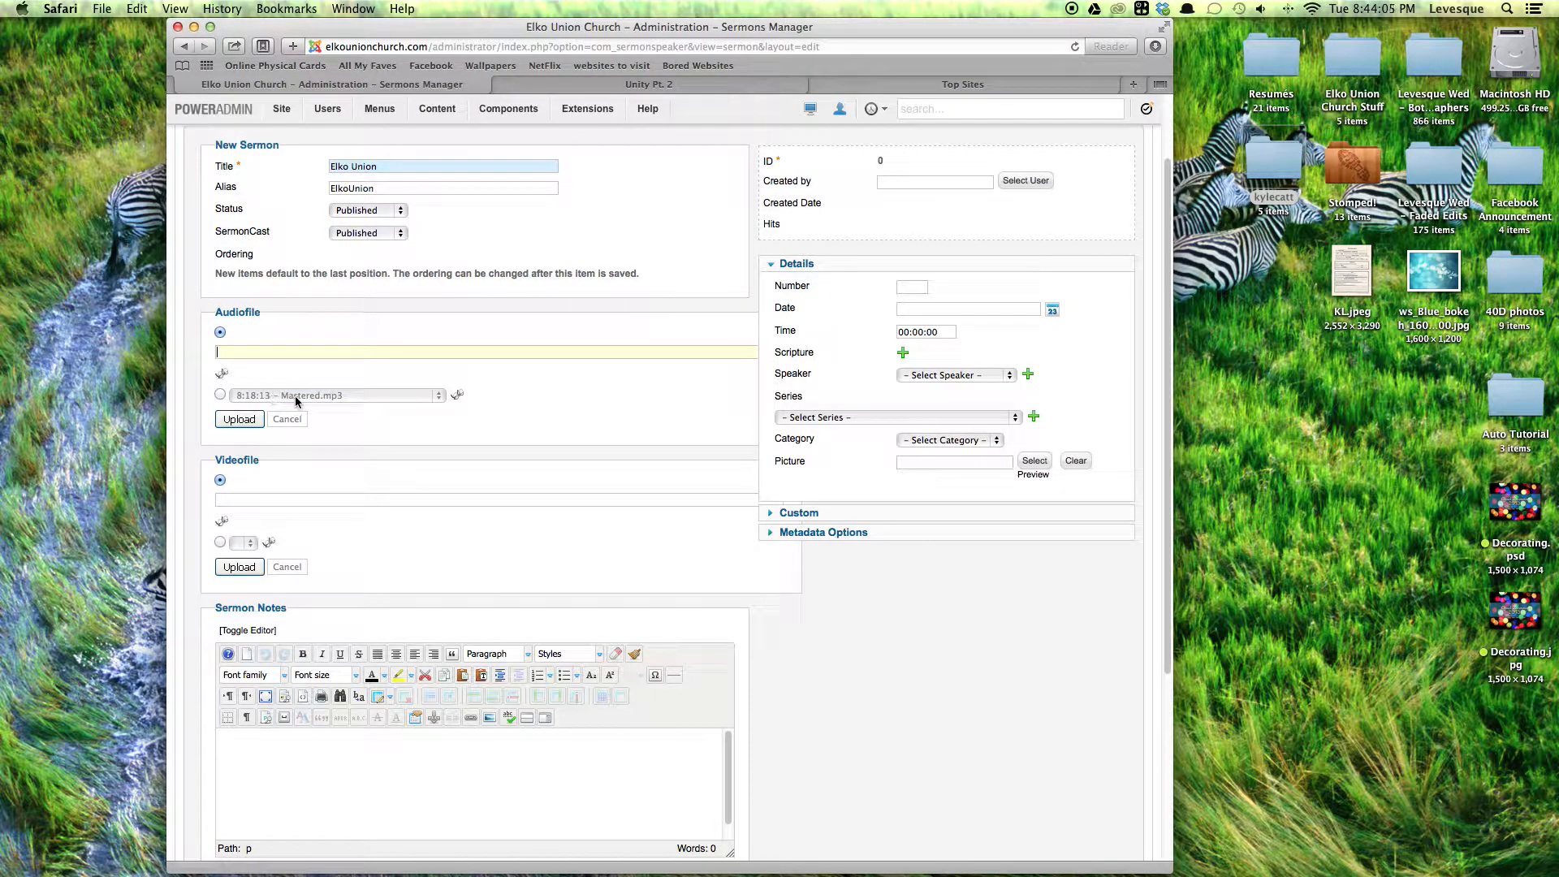
click(220, 395)
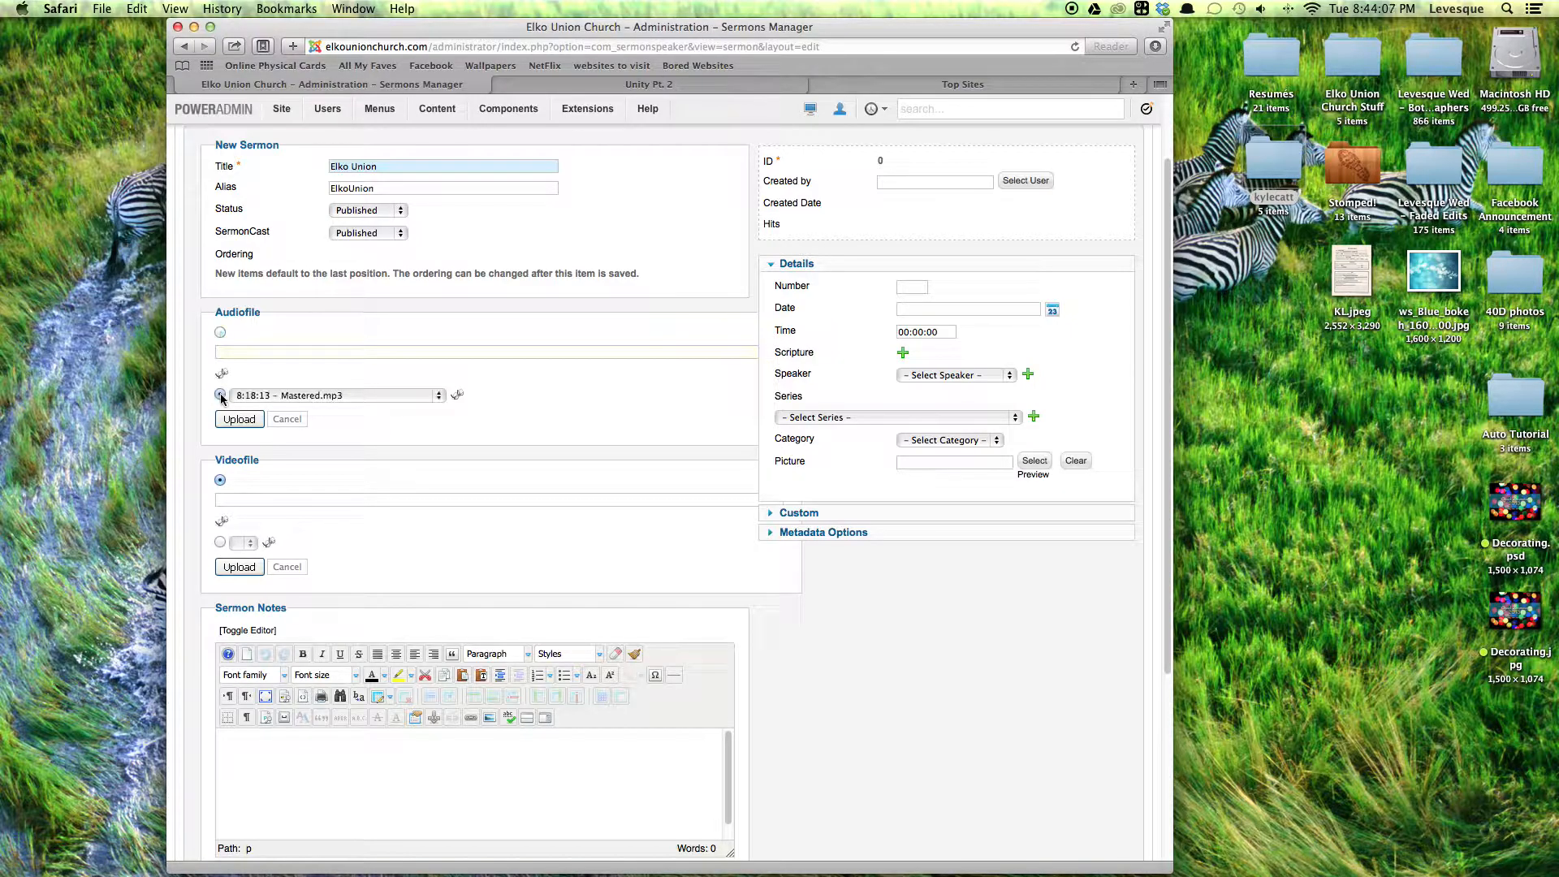
click(261, 397)
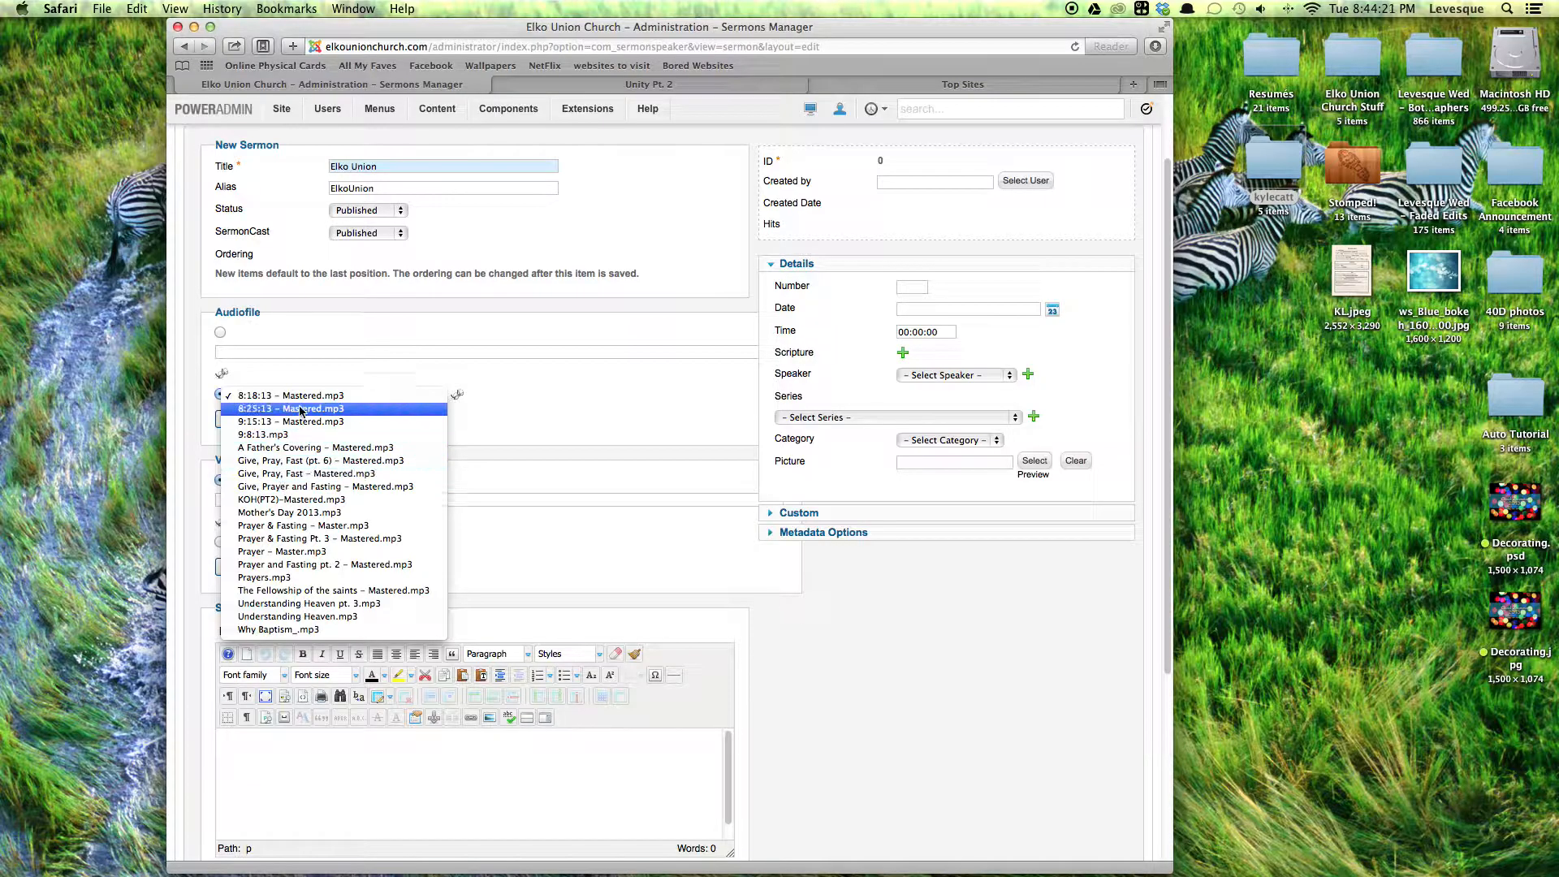
click(303, 475)
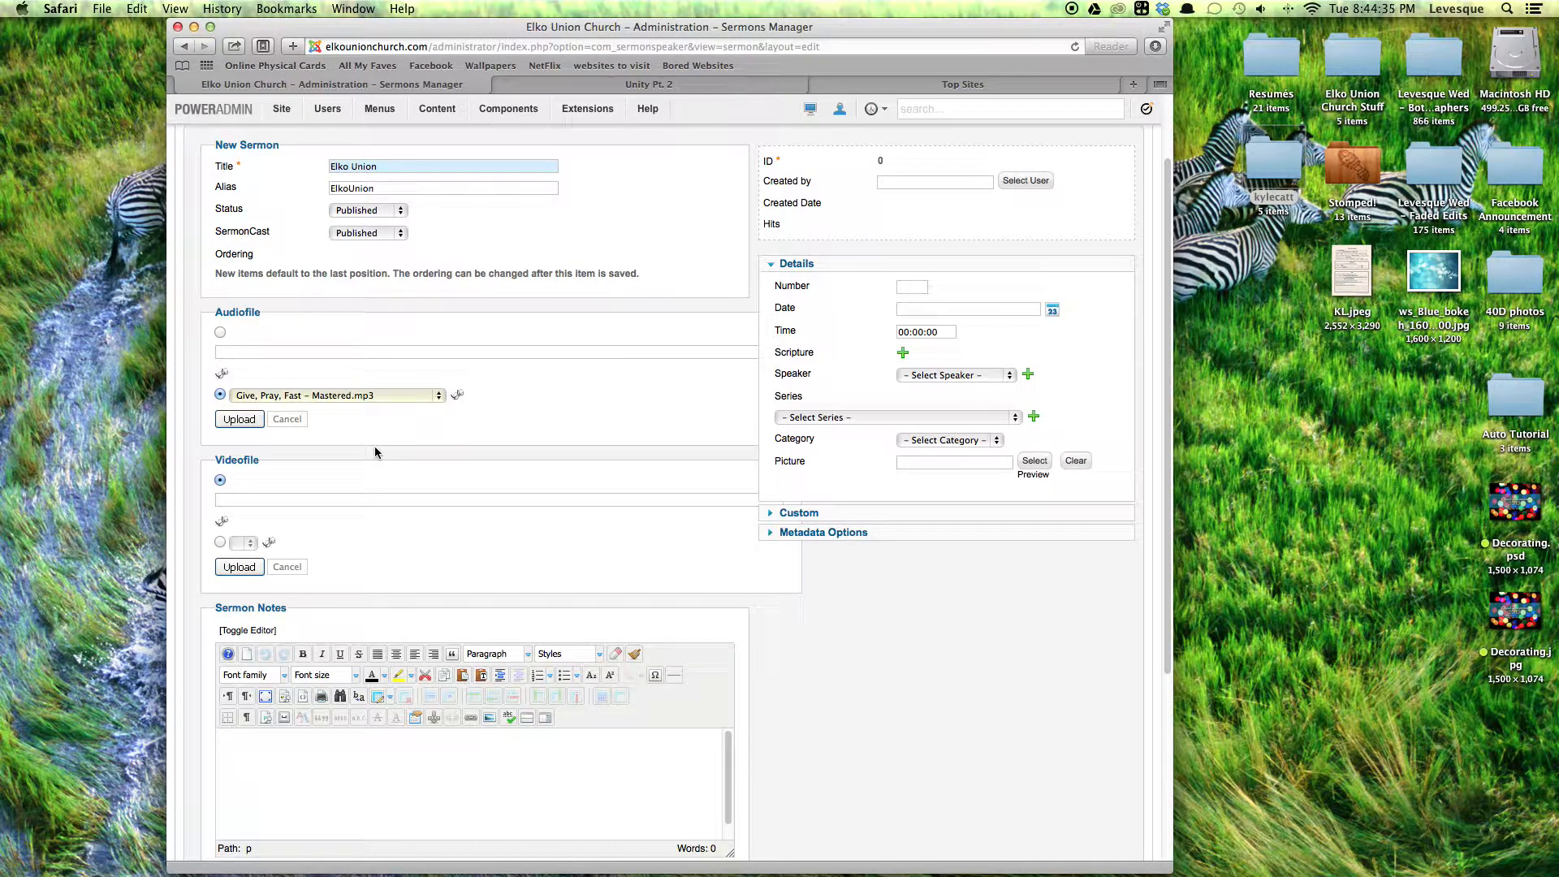
Set the sermon's Time to 57:00 and select the listed pastor as its Speaker.
scroll(375, 453, down, 3)
scroll(647, 410, up, 5)
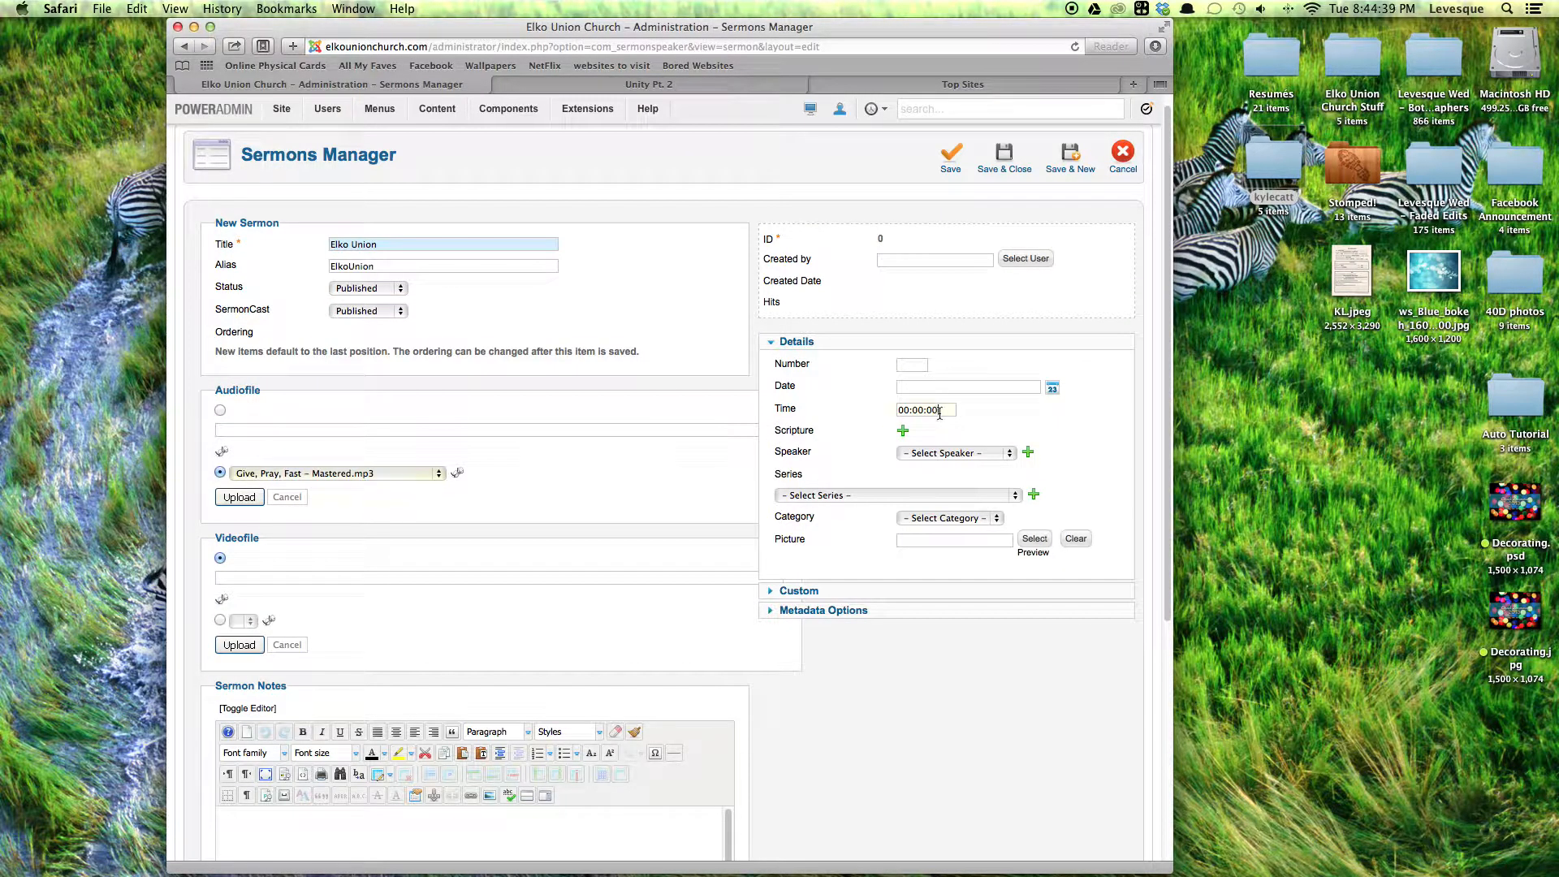
drag(940, 413, 877, 410)
text(57)
click(674, 89)
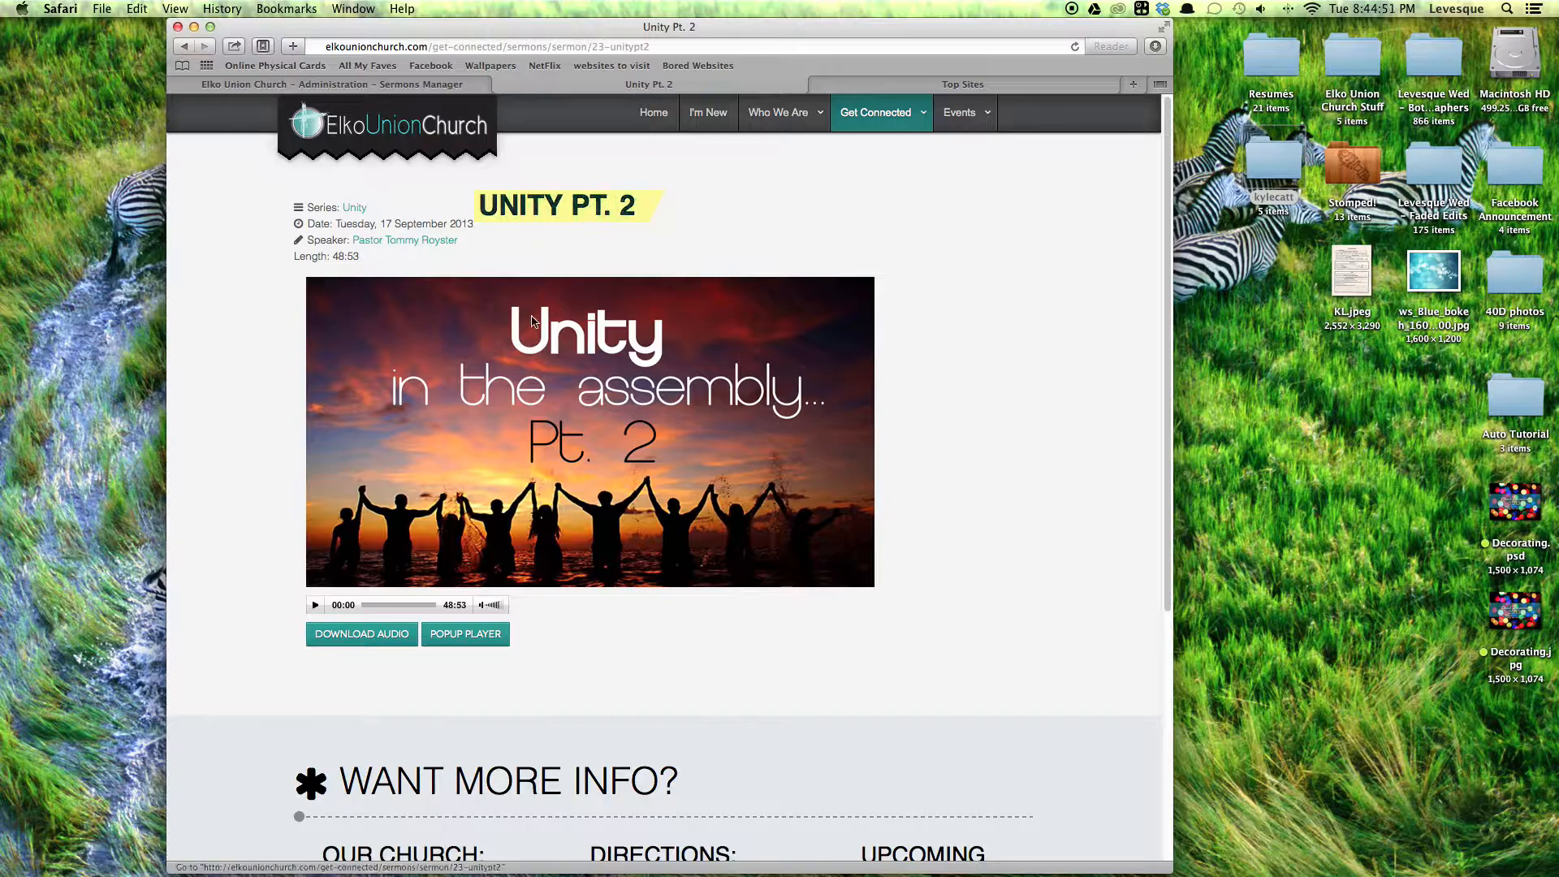
click(449, 86)
click(934, 453)
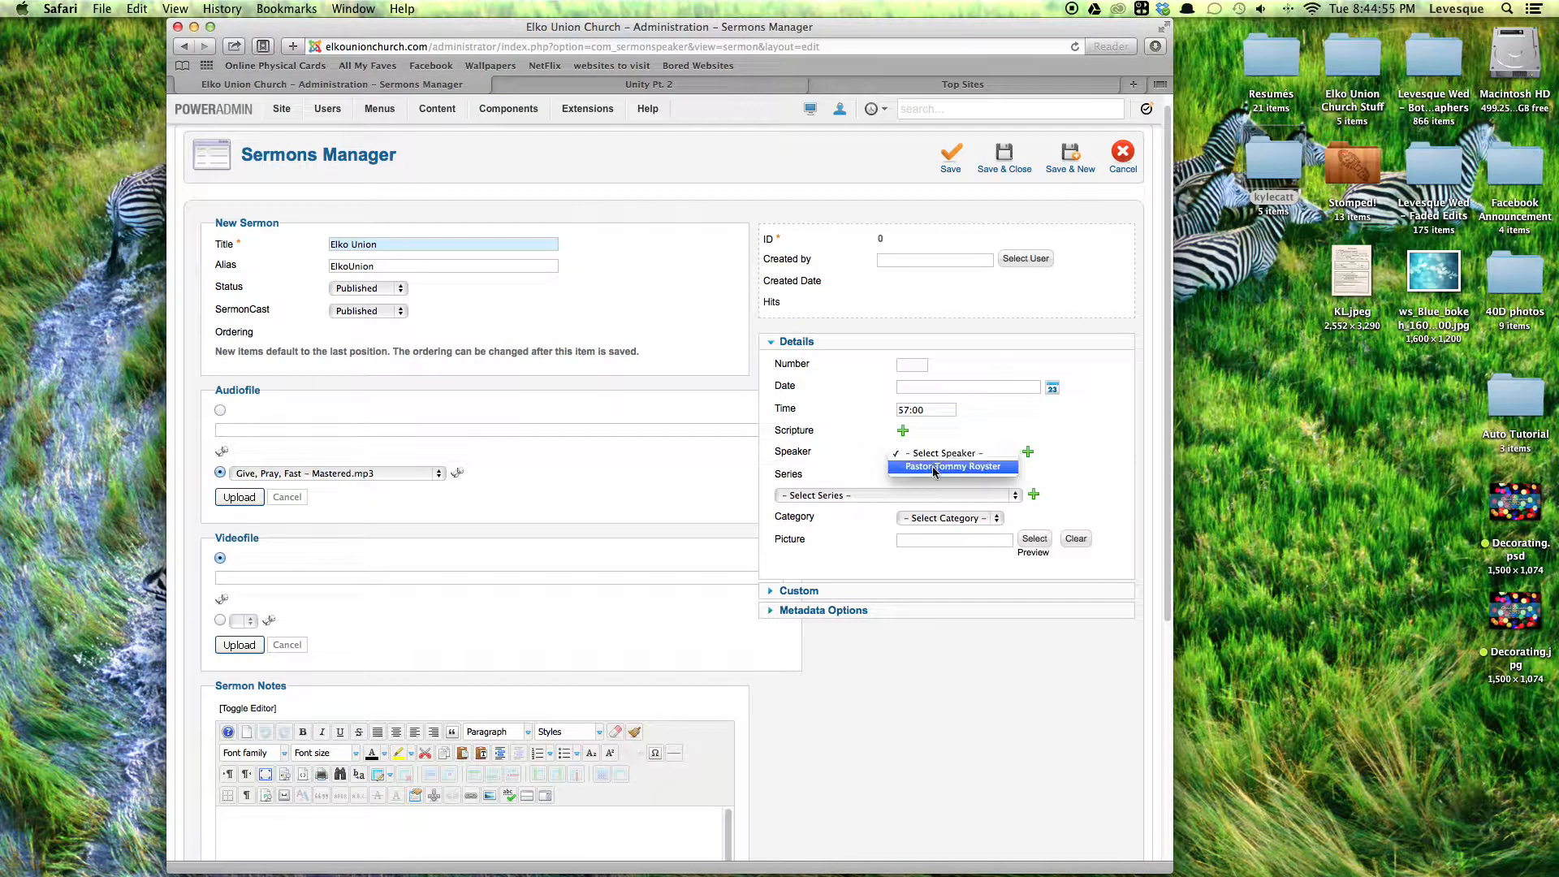
click(932, 466)
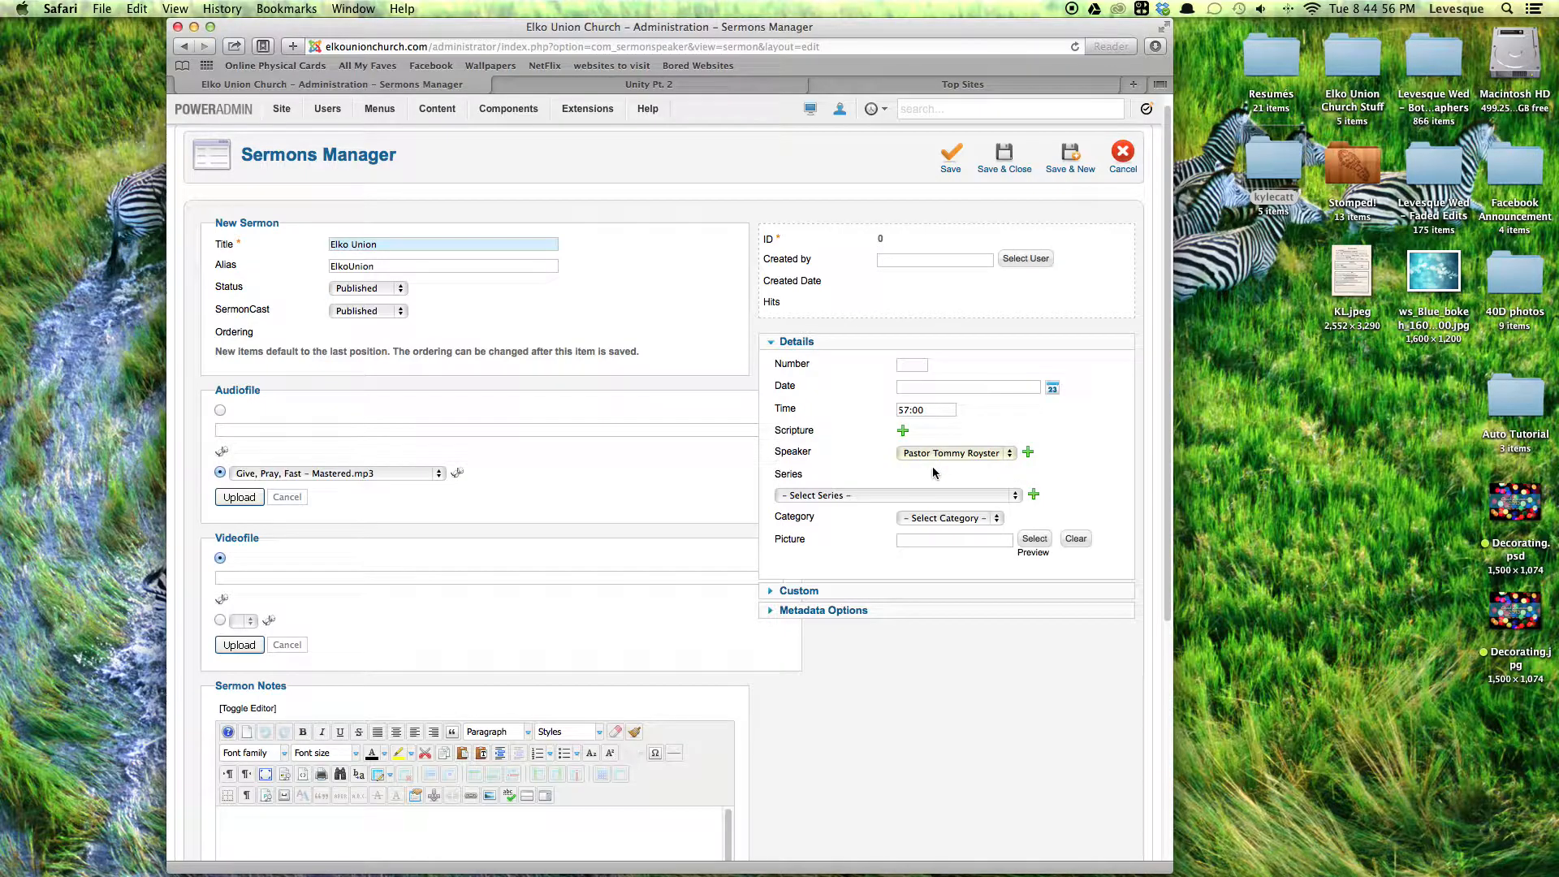
Examine the speaker, length and date details on the published Unity Pt. 2 page.
click(733, 88)
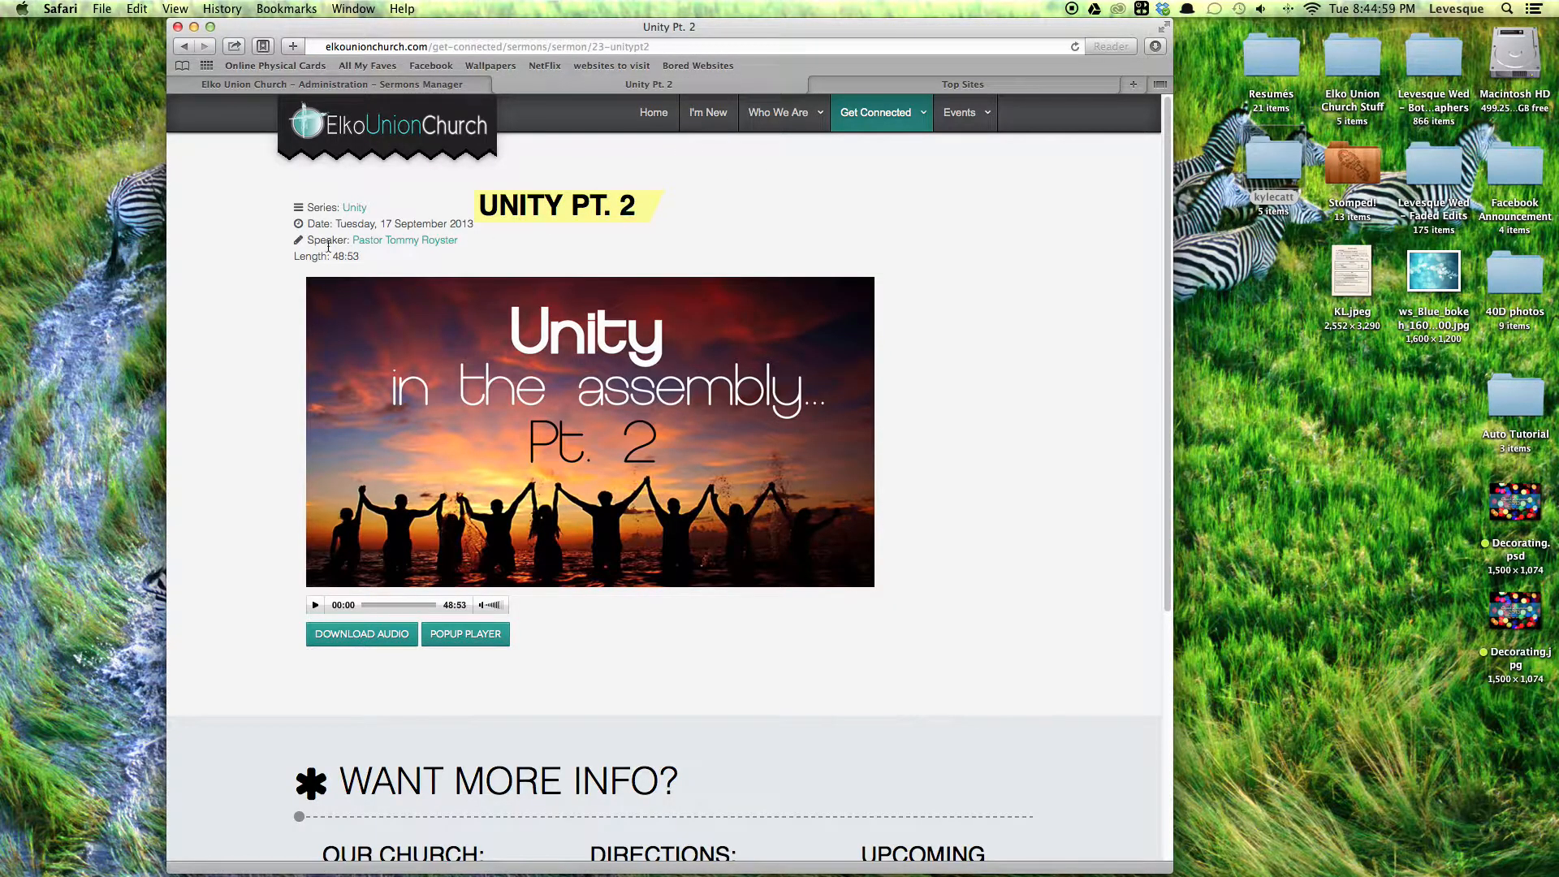
mouse_move(384, 247)
triple_click(345, 257)
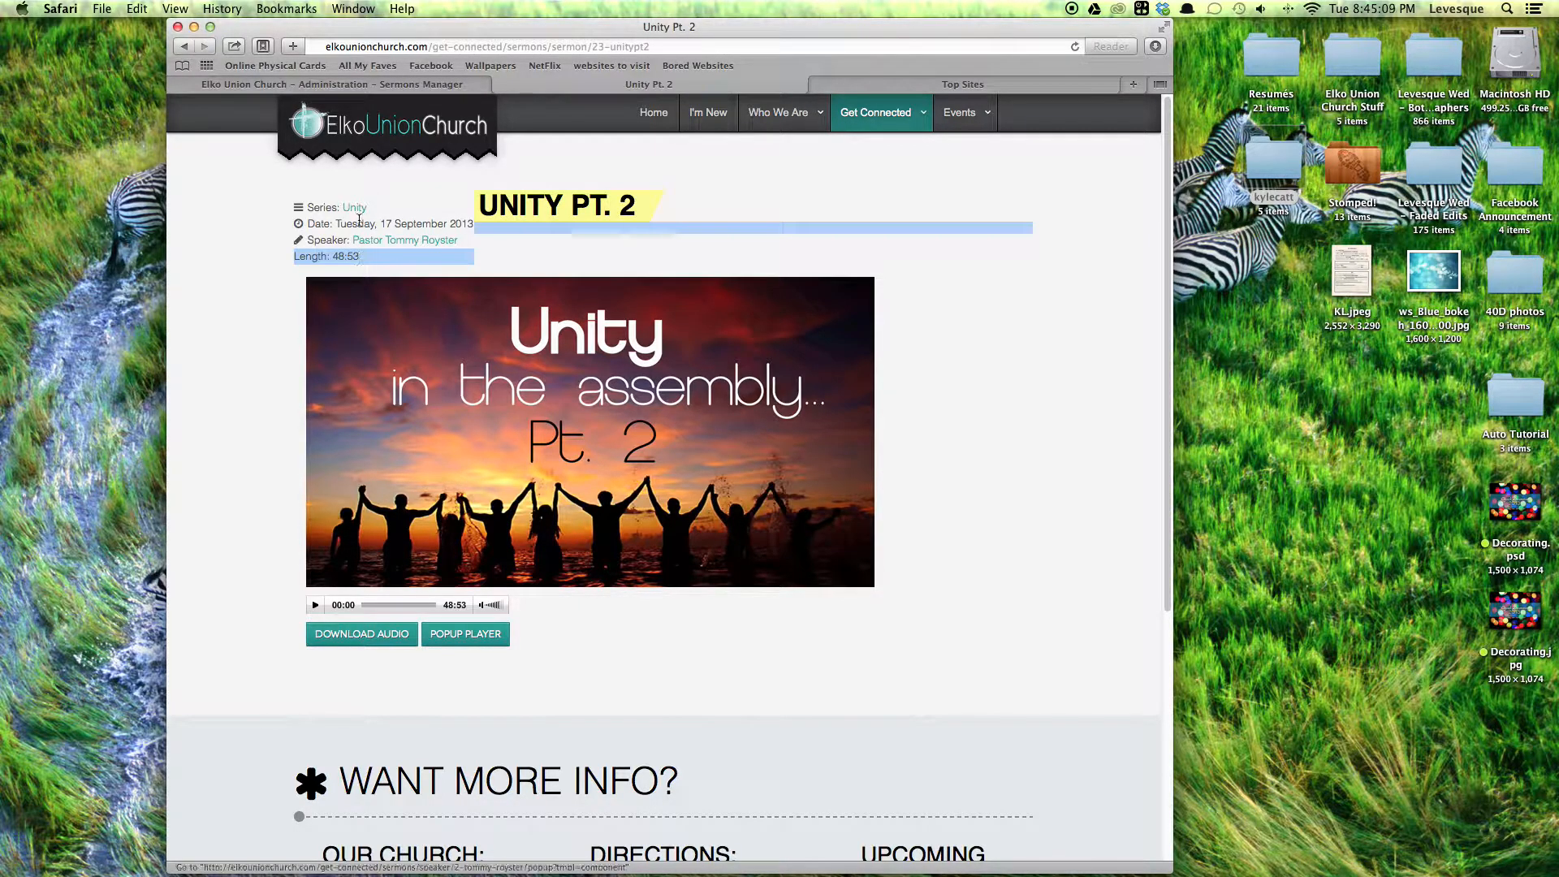
triple_click(360, 223)
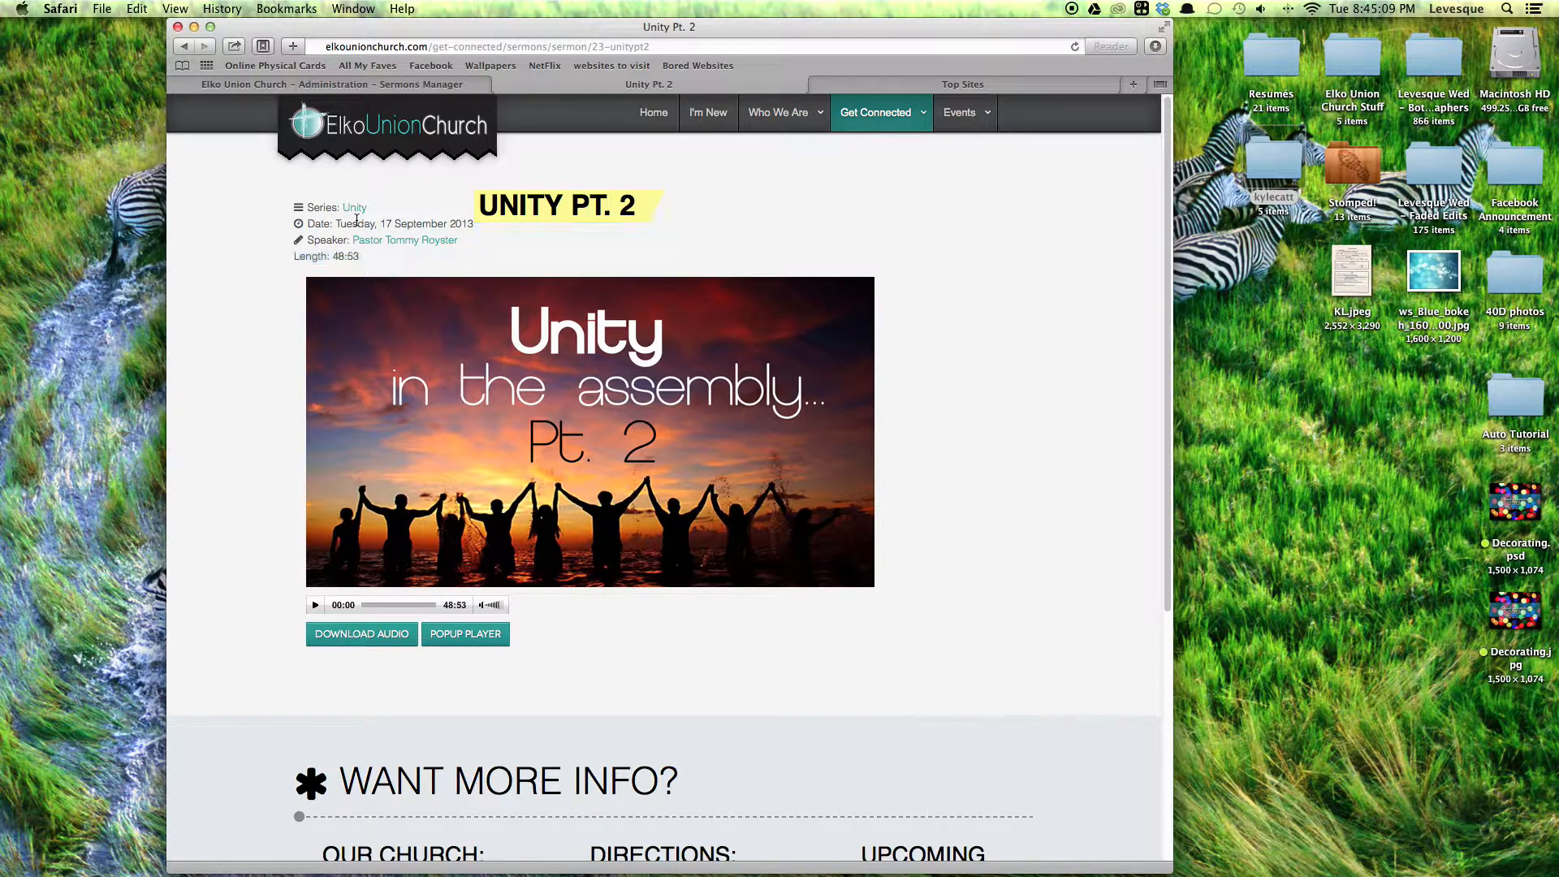
click(345, 84)
mouse_move(375, 156)
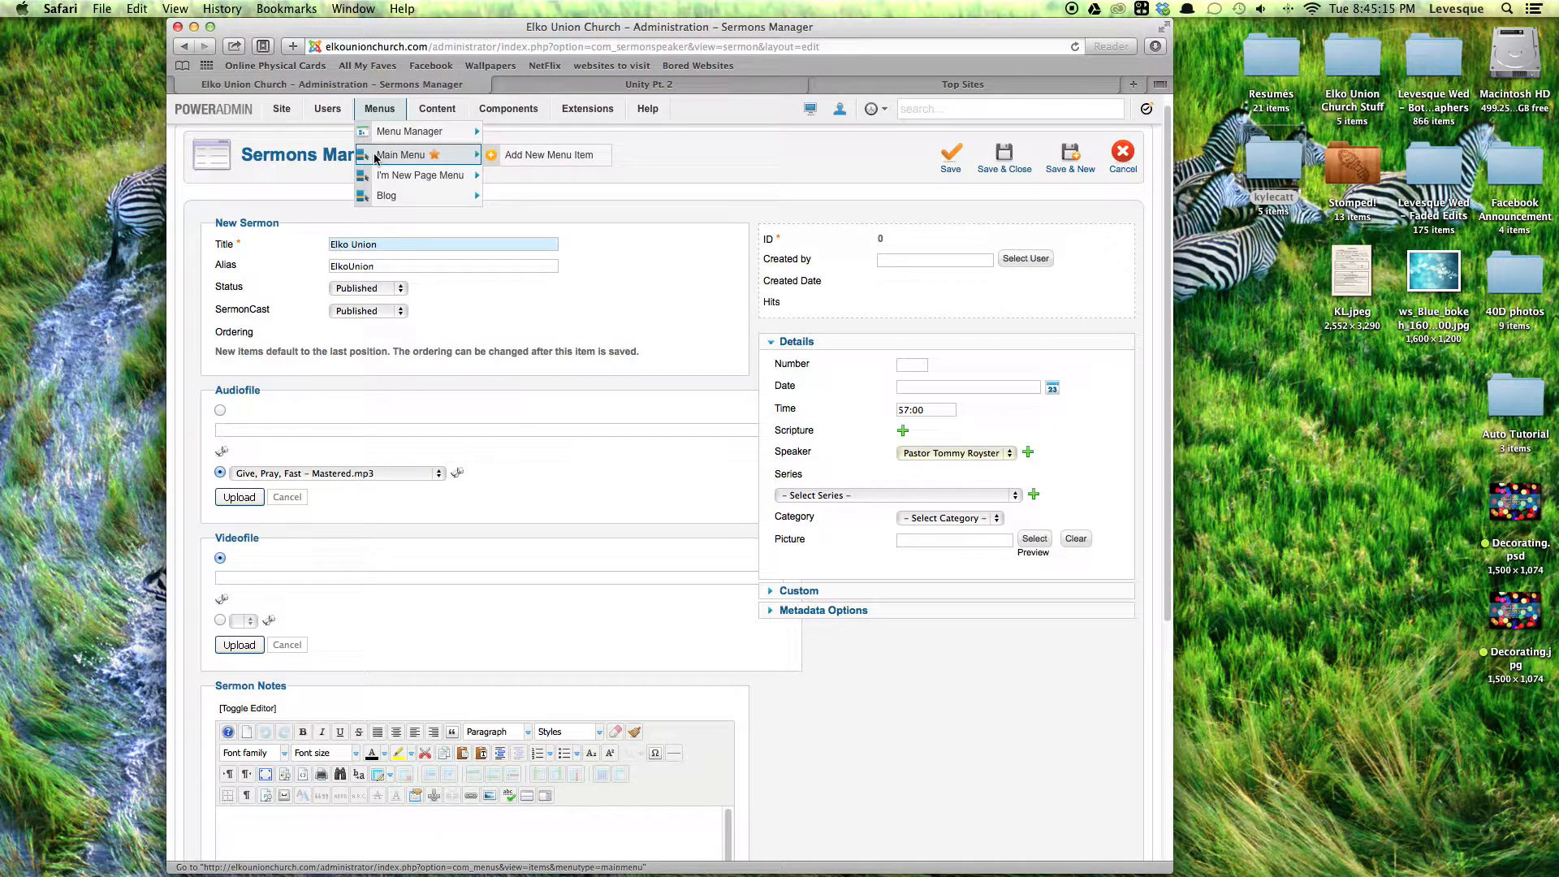
click(1051, 389)
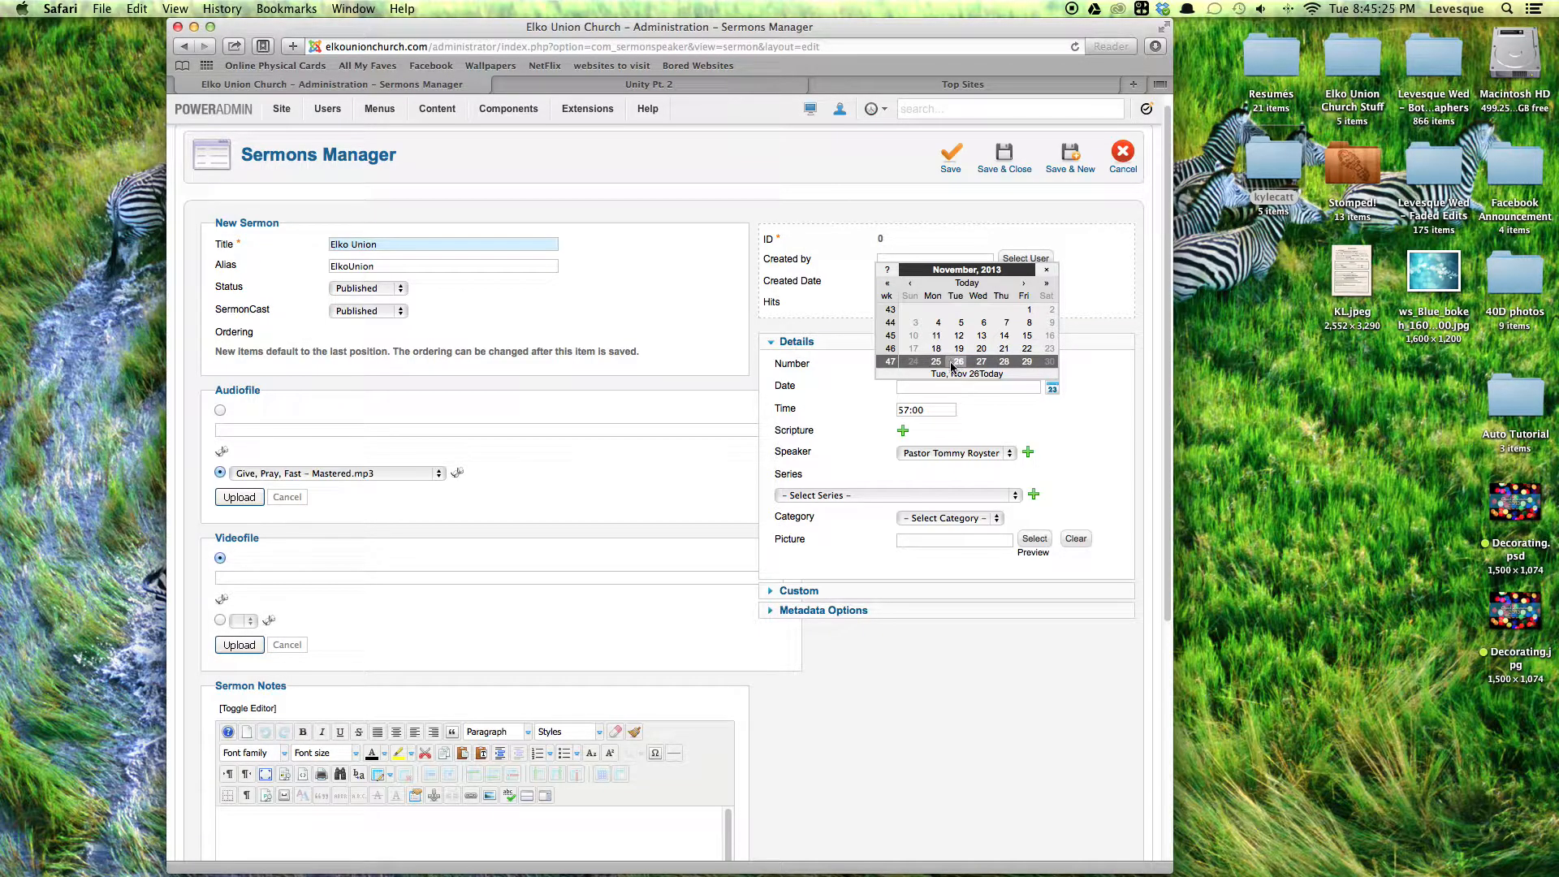
click(914, 362)
drag(914, 388, 1005, 388)
click(978, 387)
text(10:30:00)
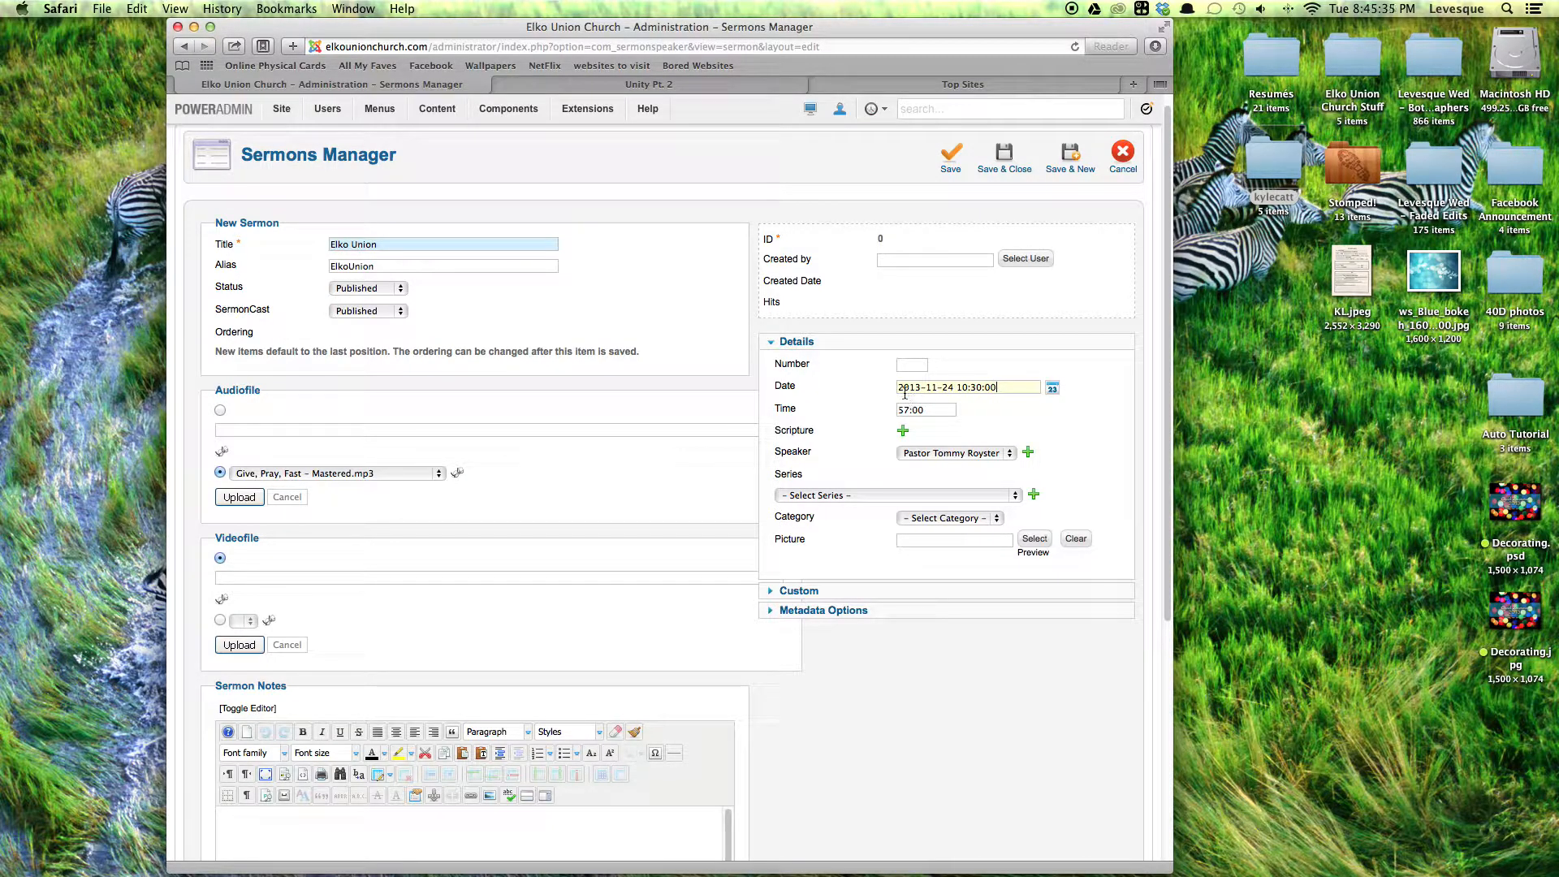
Leave the sermon's Number empty and set its Series to No Series.
click(906, 370)
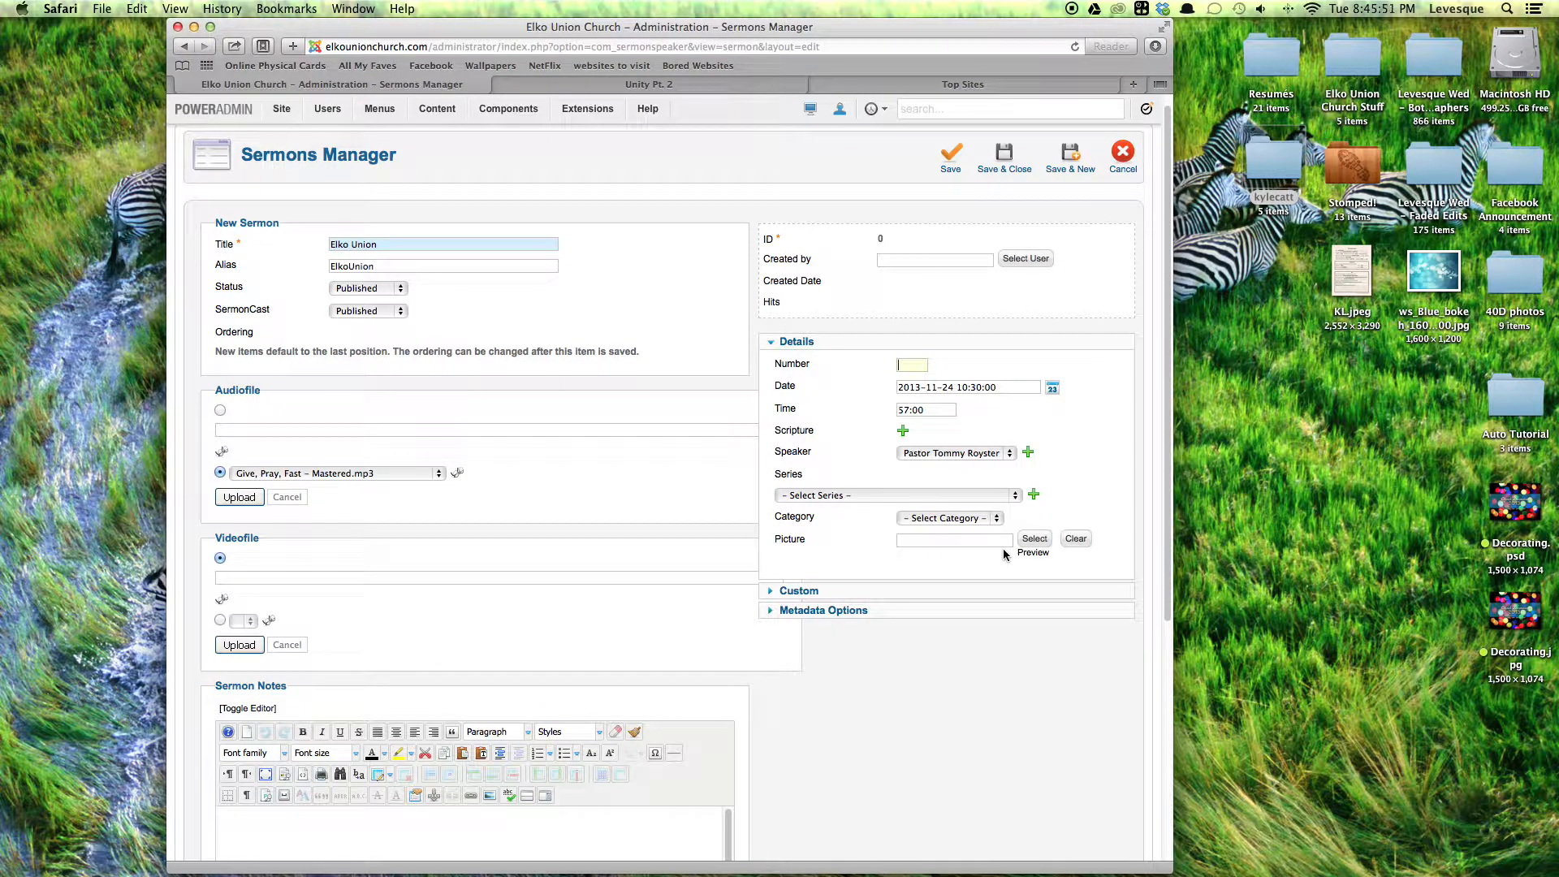
click(937, 497)
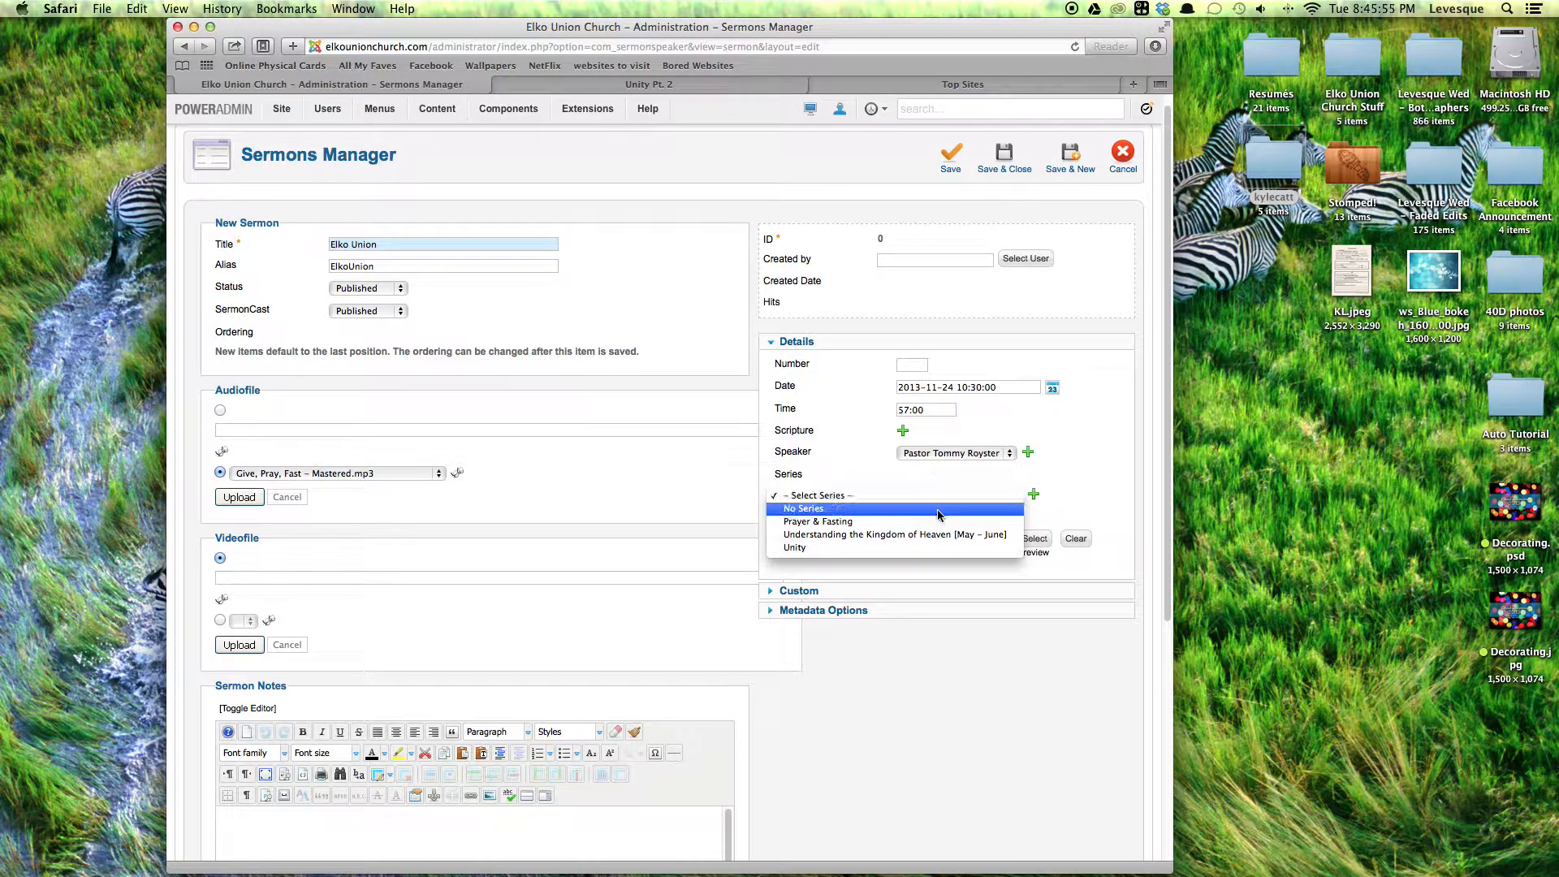
click(940, 518)
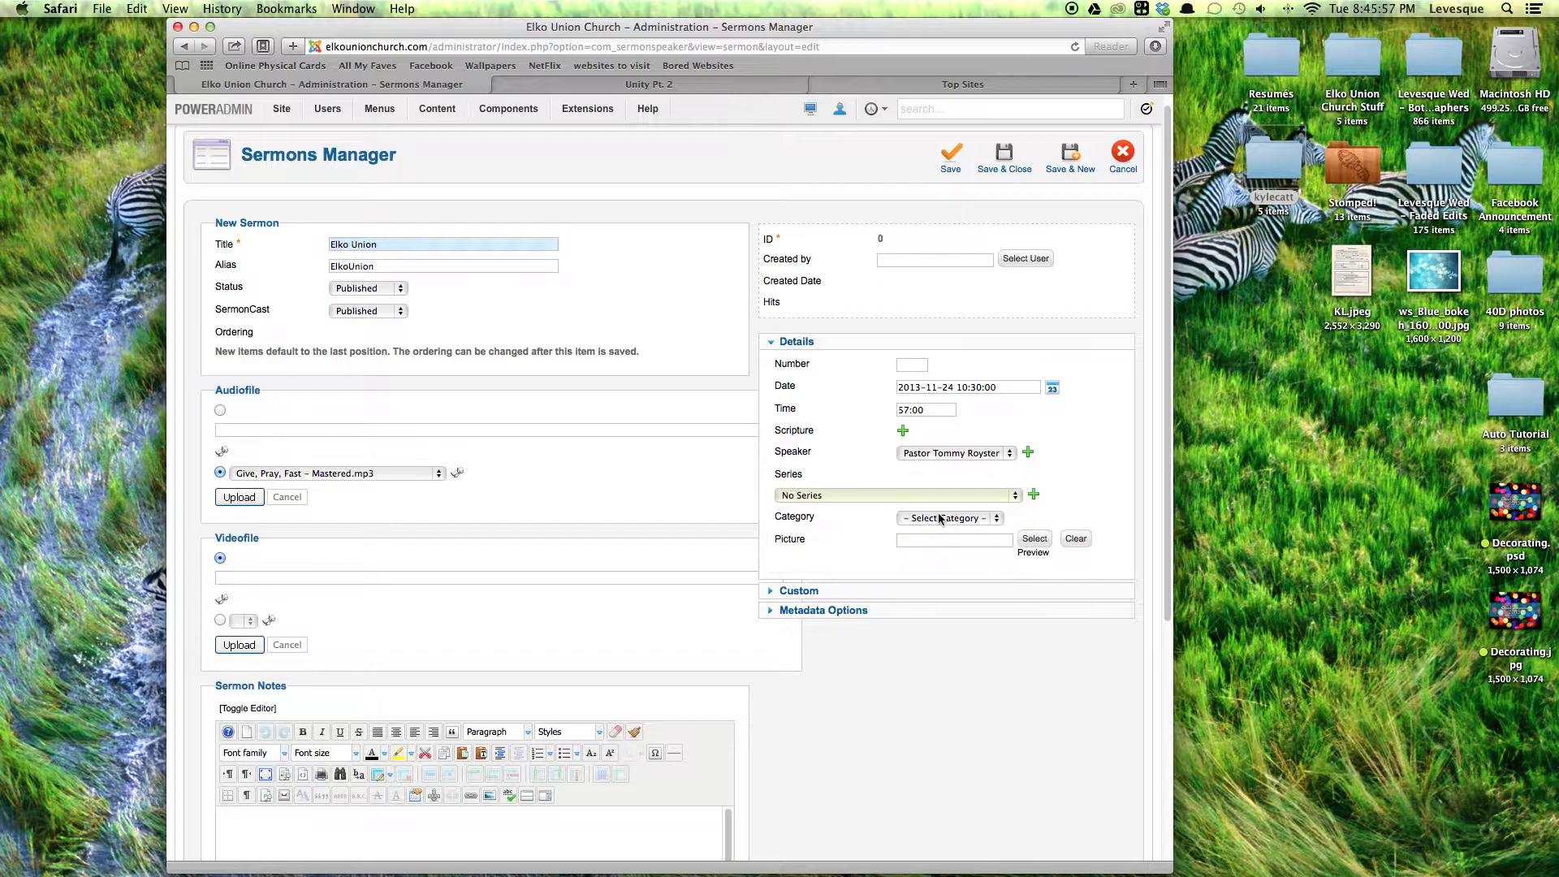
click(940, 501)
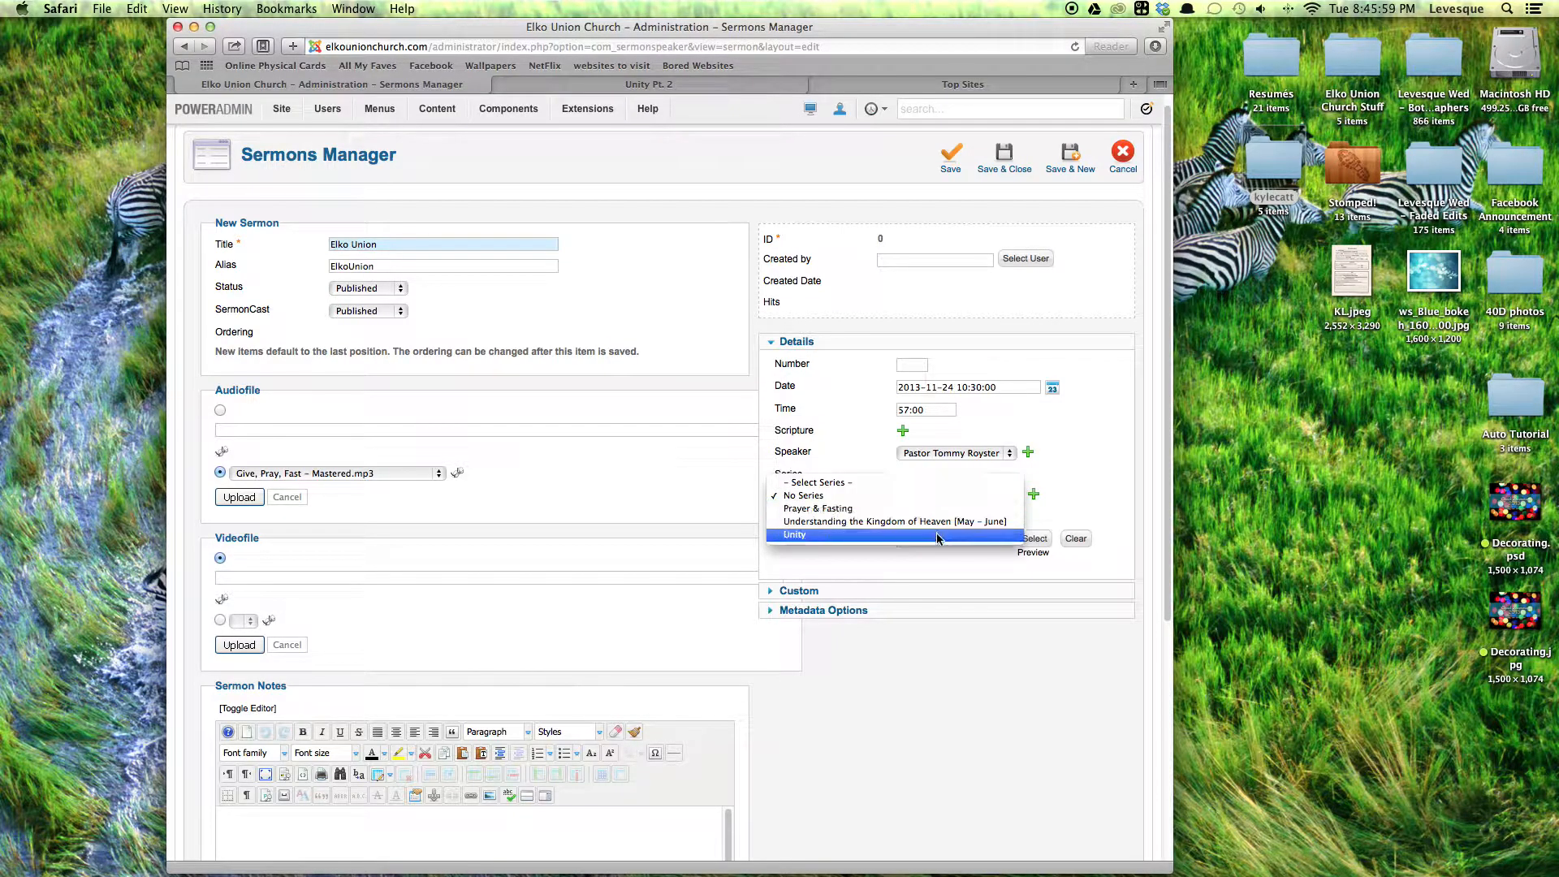
click(935, 497)
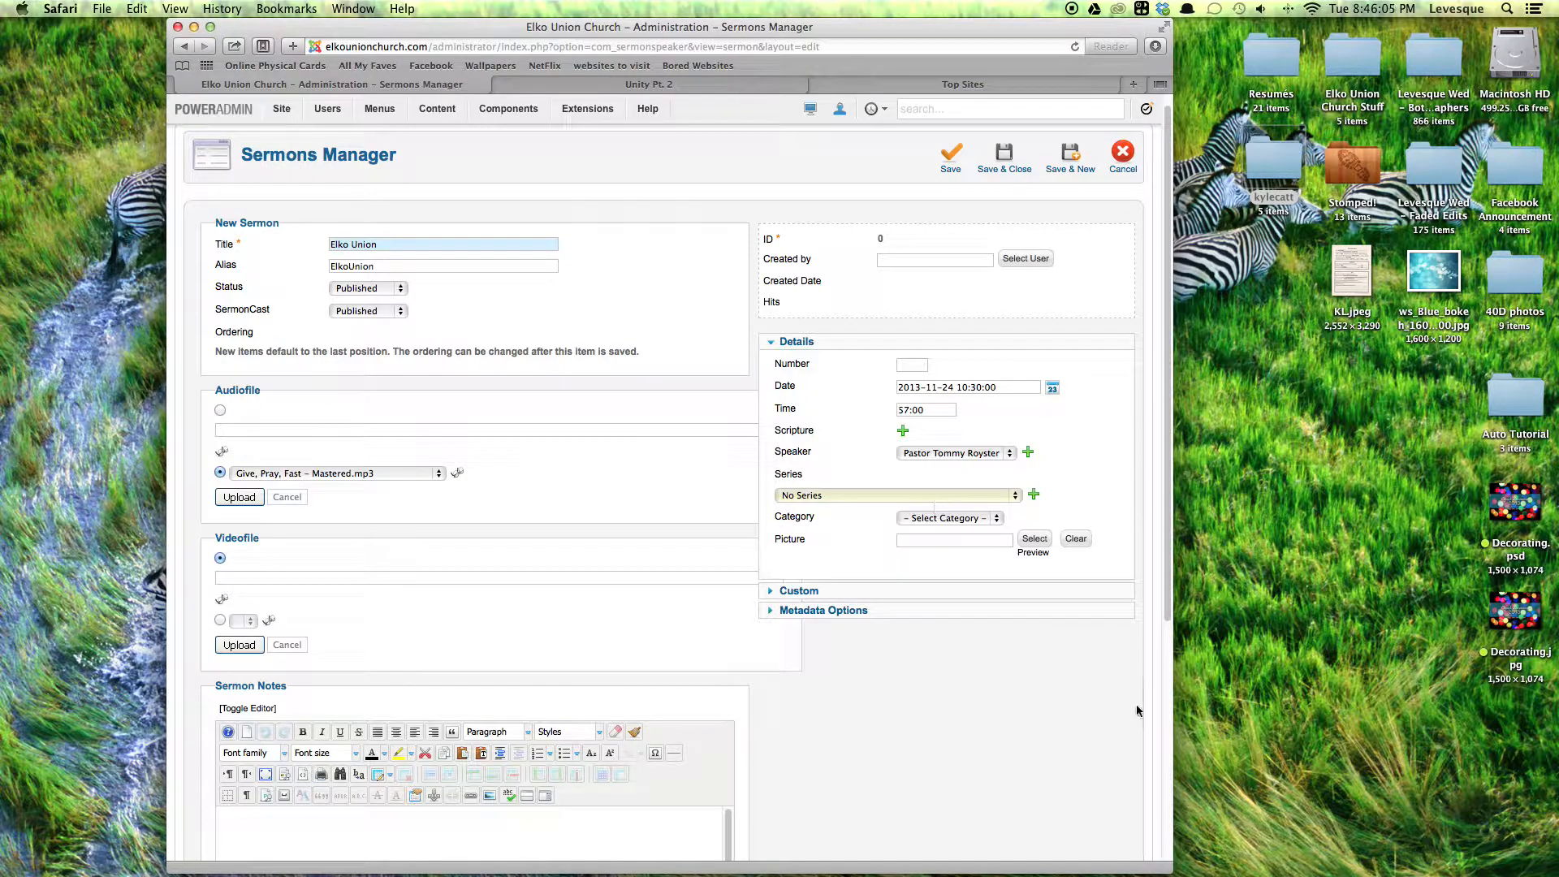
Check the Custom options, return to the Details section, and save the new sermon, keeping the form open.
scroll(1118, 714, down, 3)
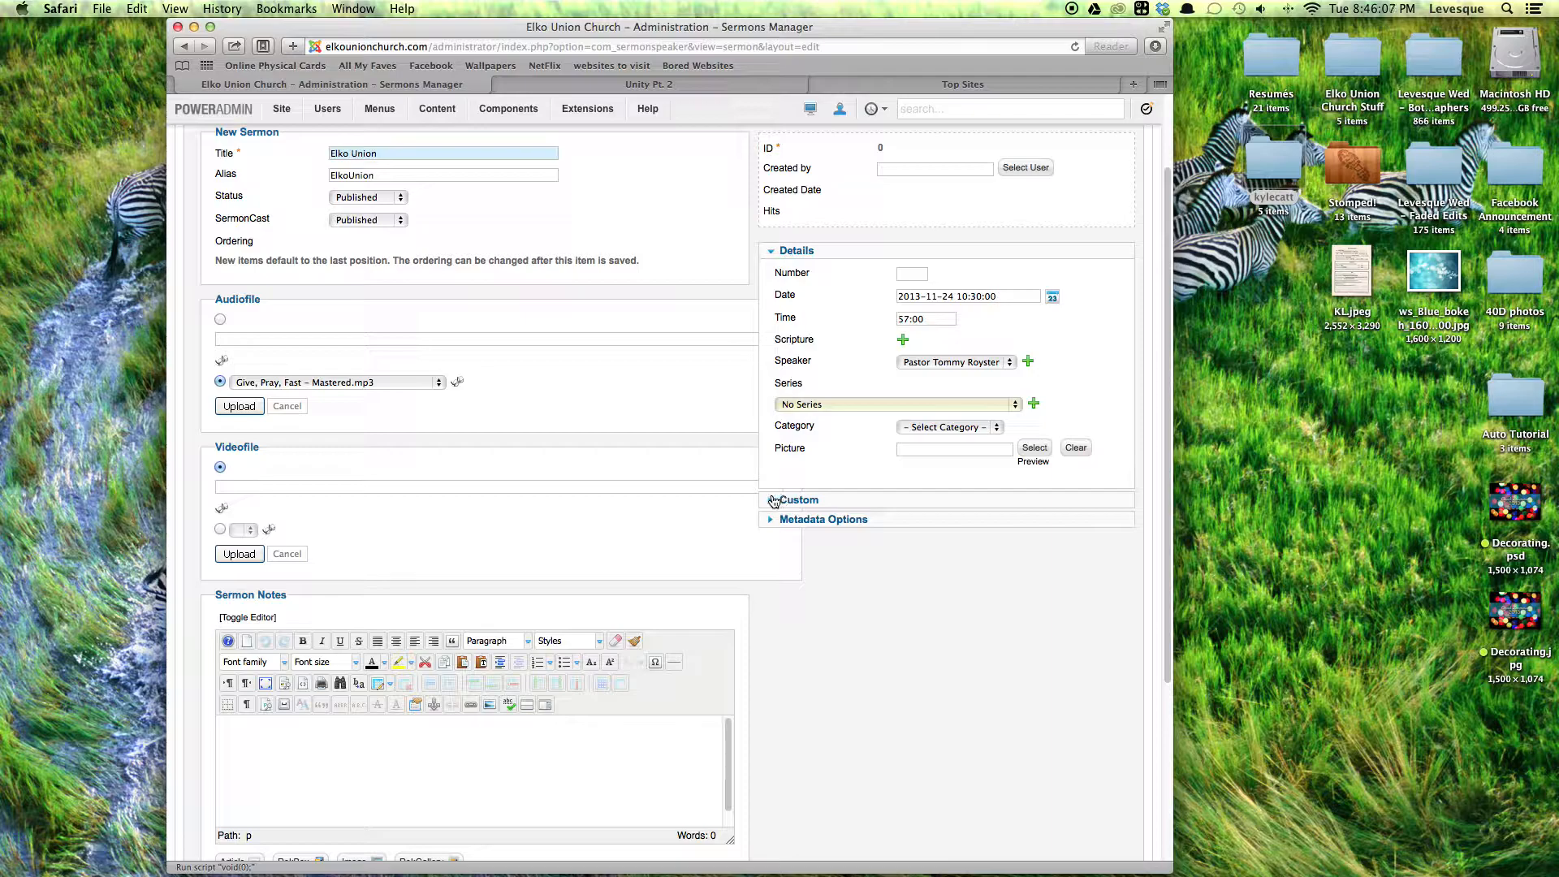
click(777, 500)
click(766, 253)
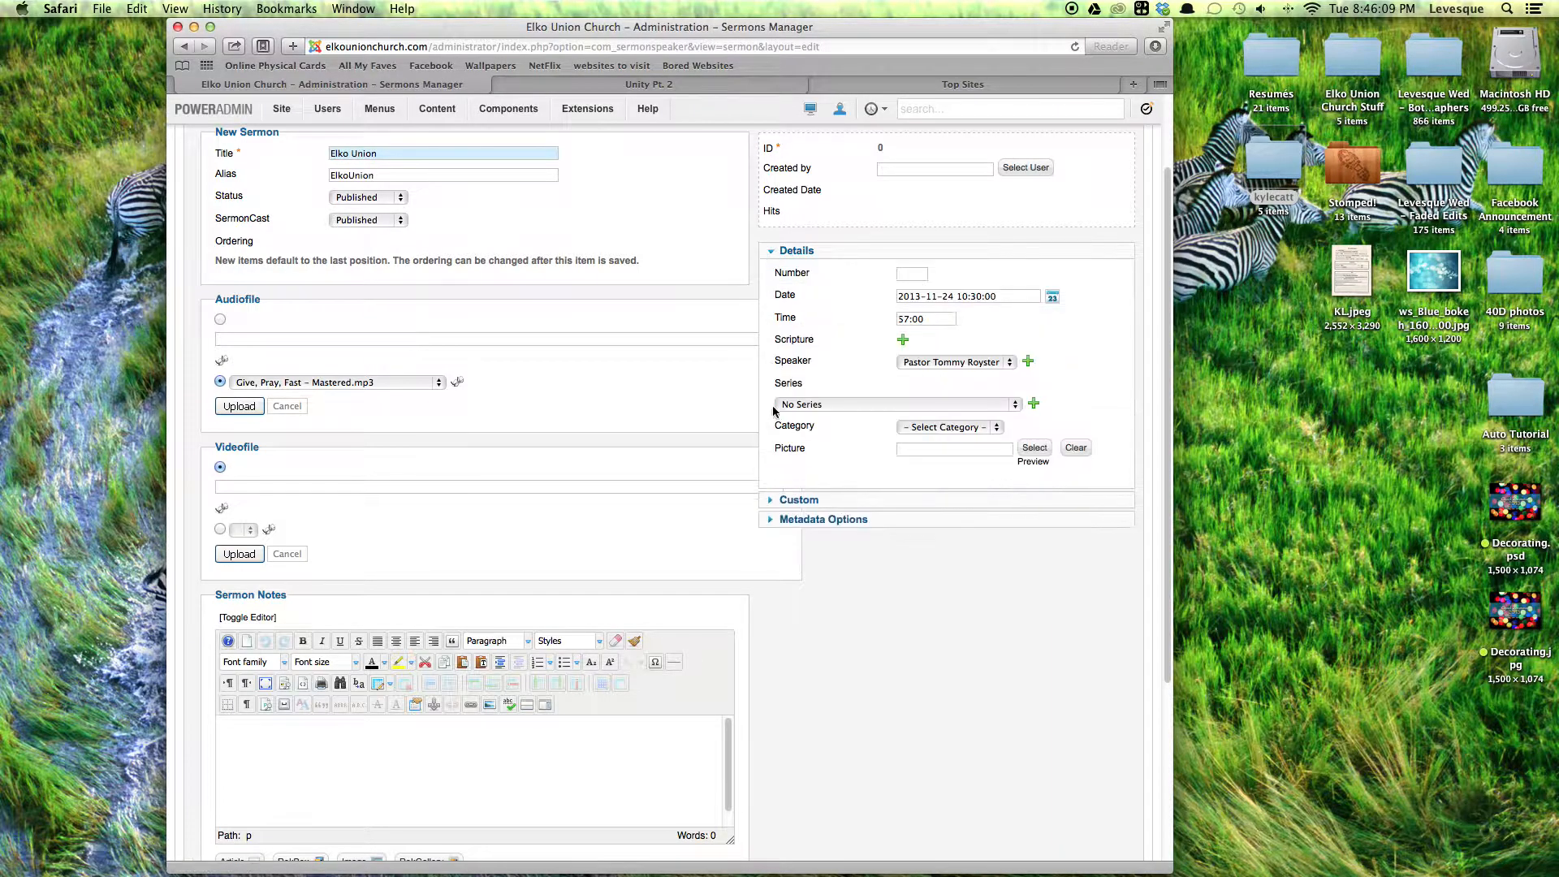
scroll(817, 562, up, 3)
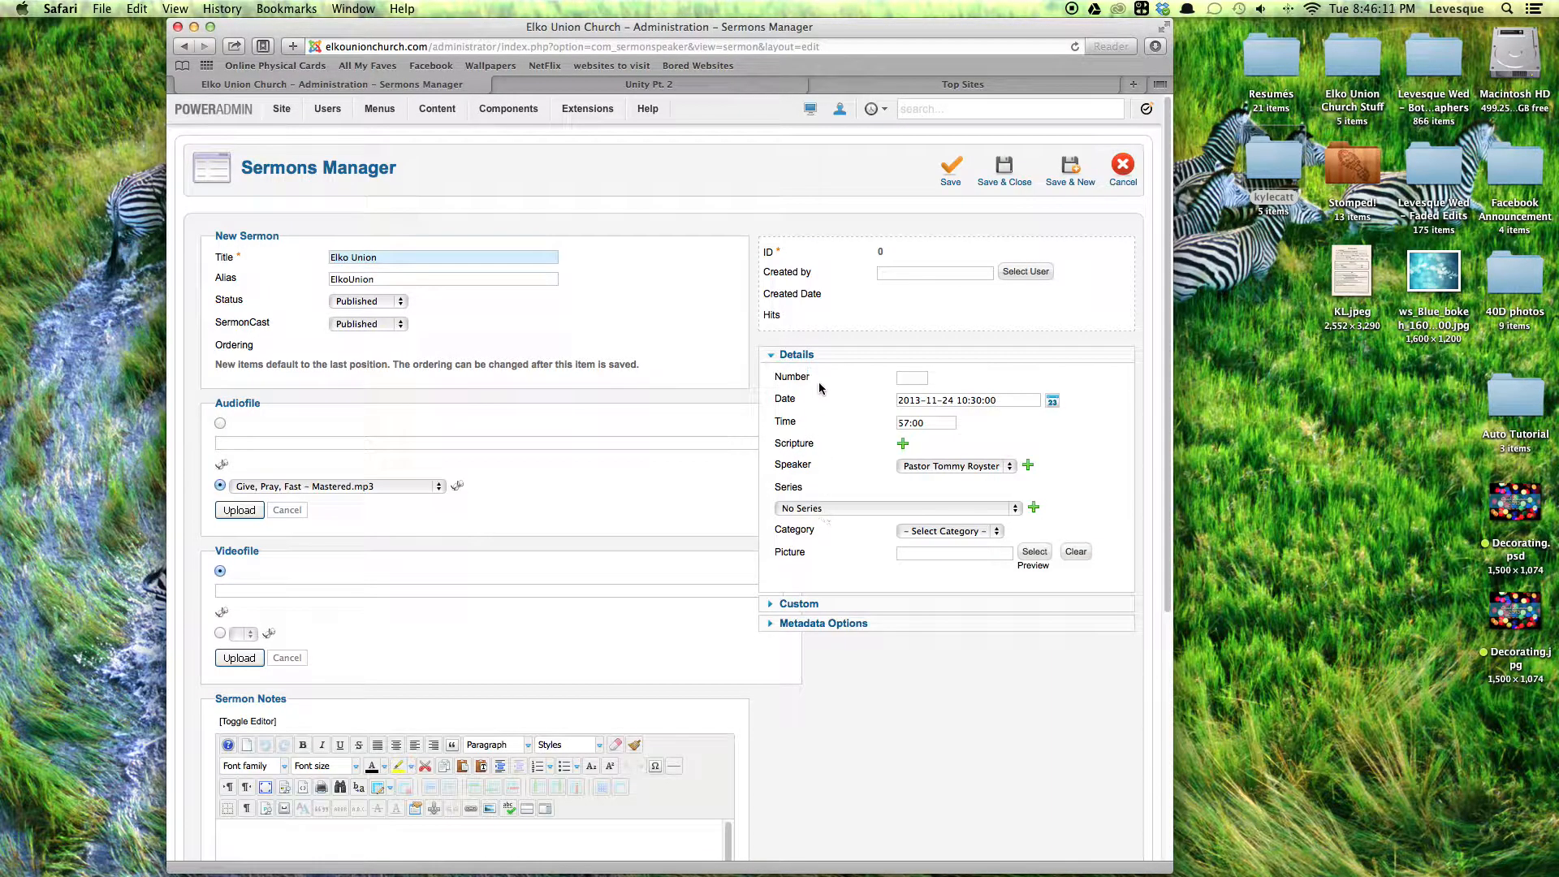
click(946, 174)
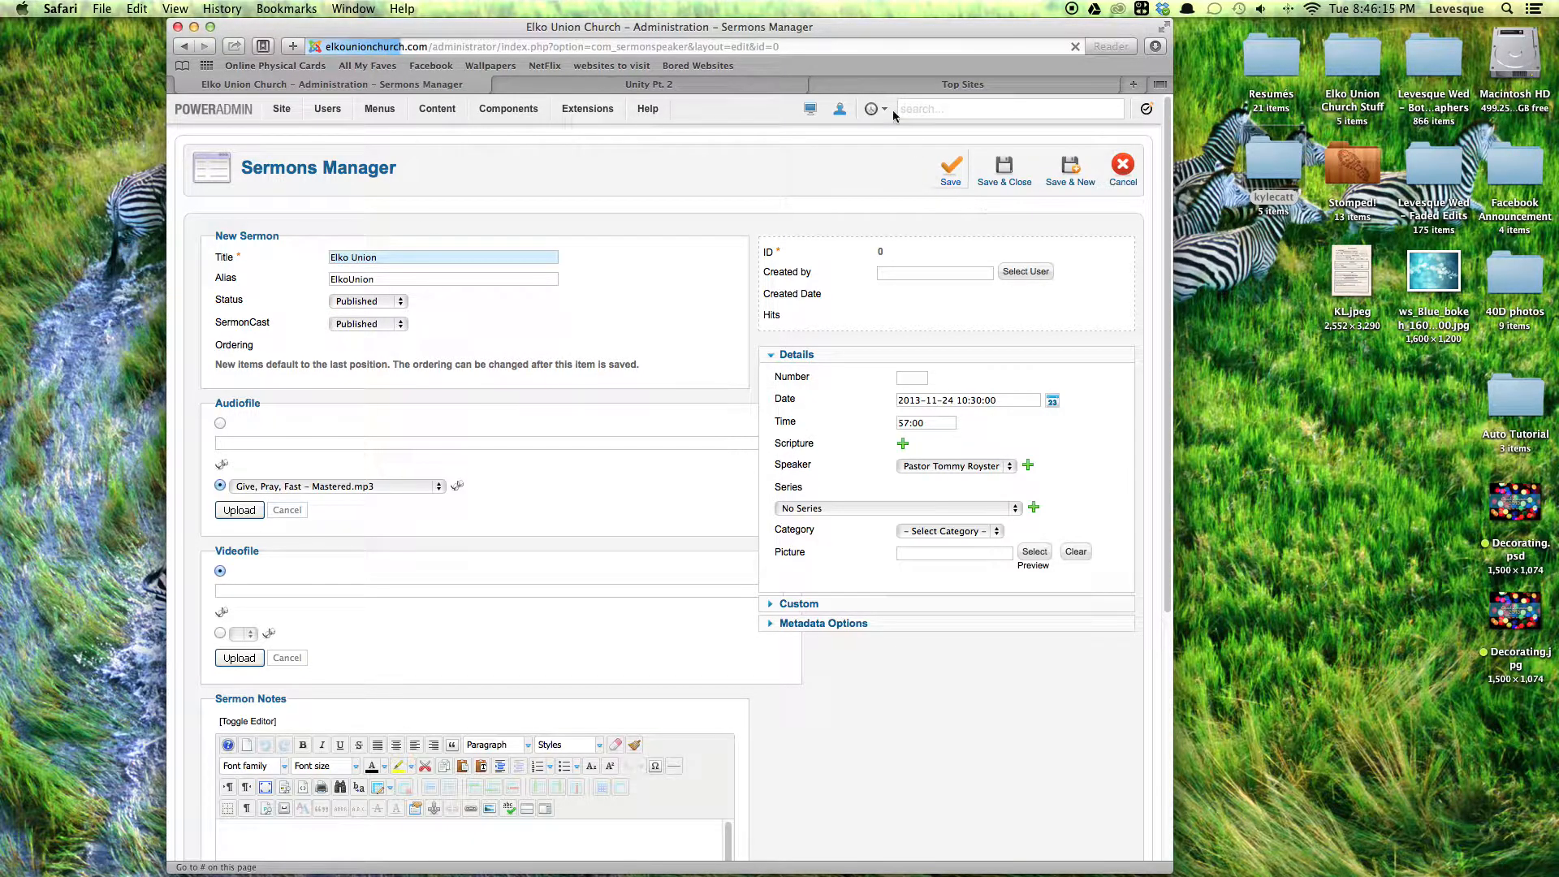
Go back to the public Sermons page, reload it, and return to the saved sermon in the Sermons Manager.
click(698, 81)
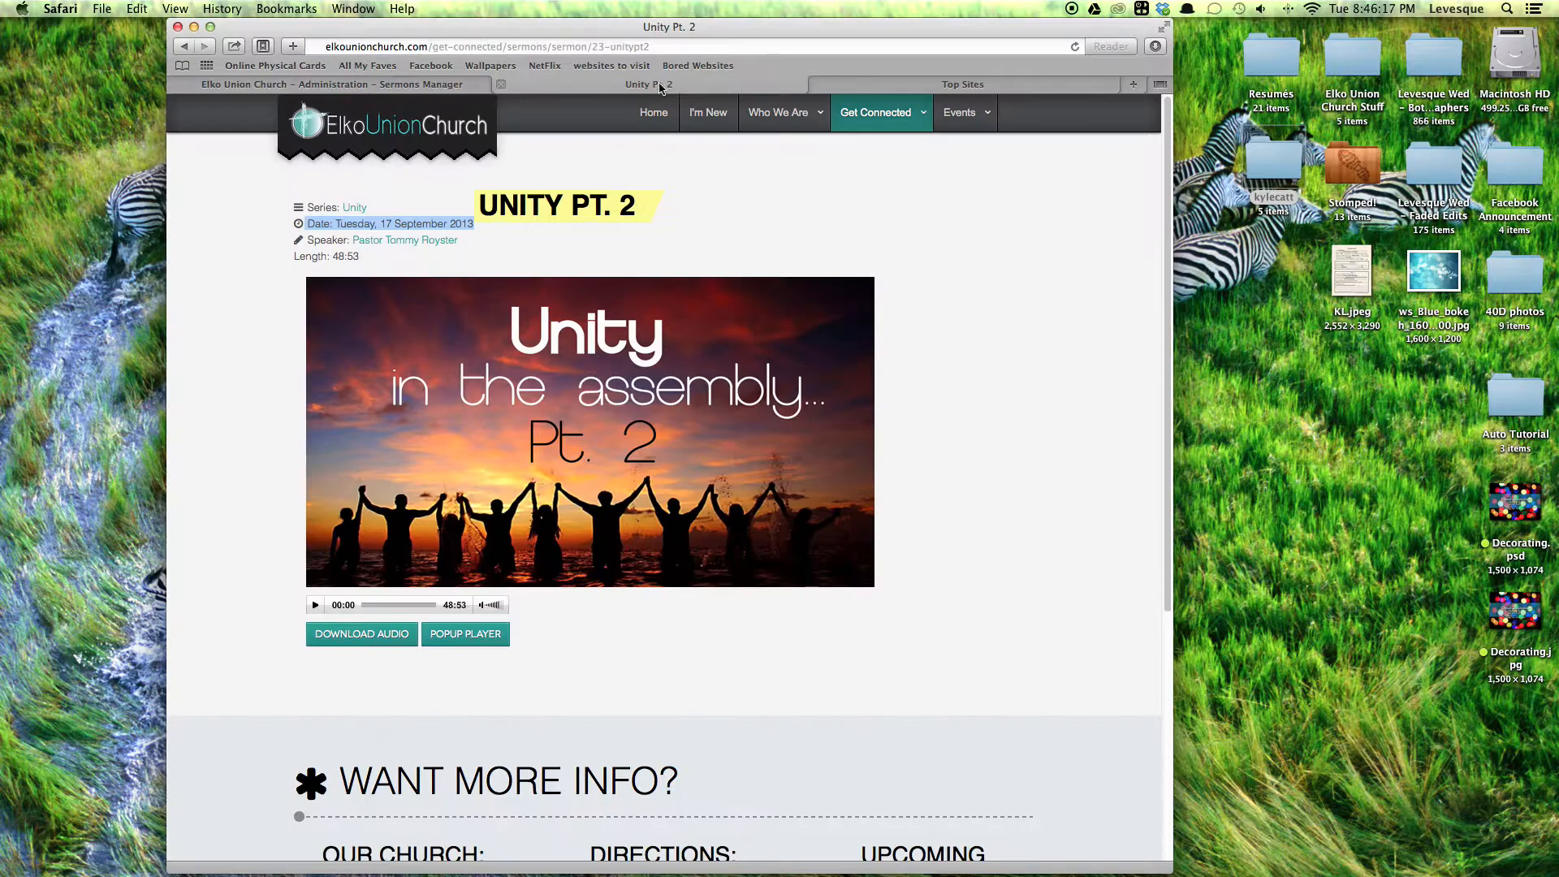
click(184, 46)
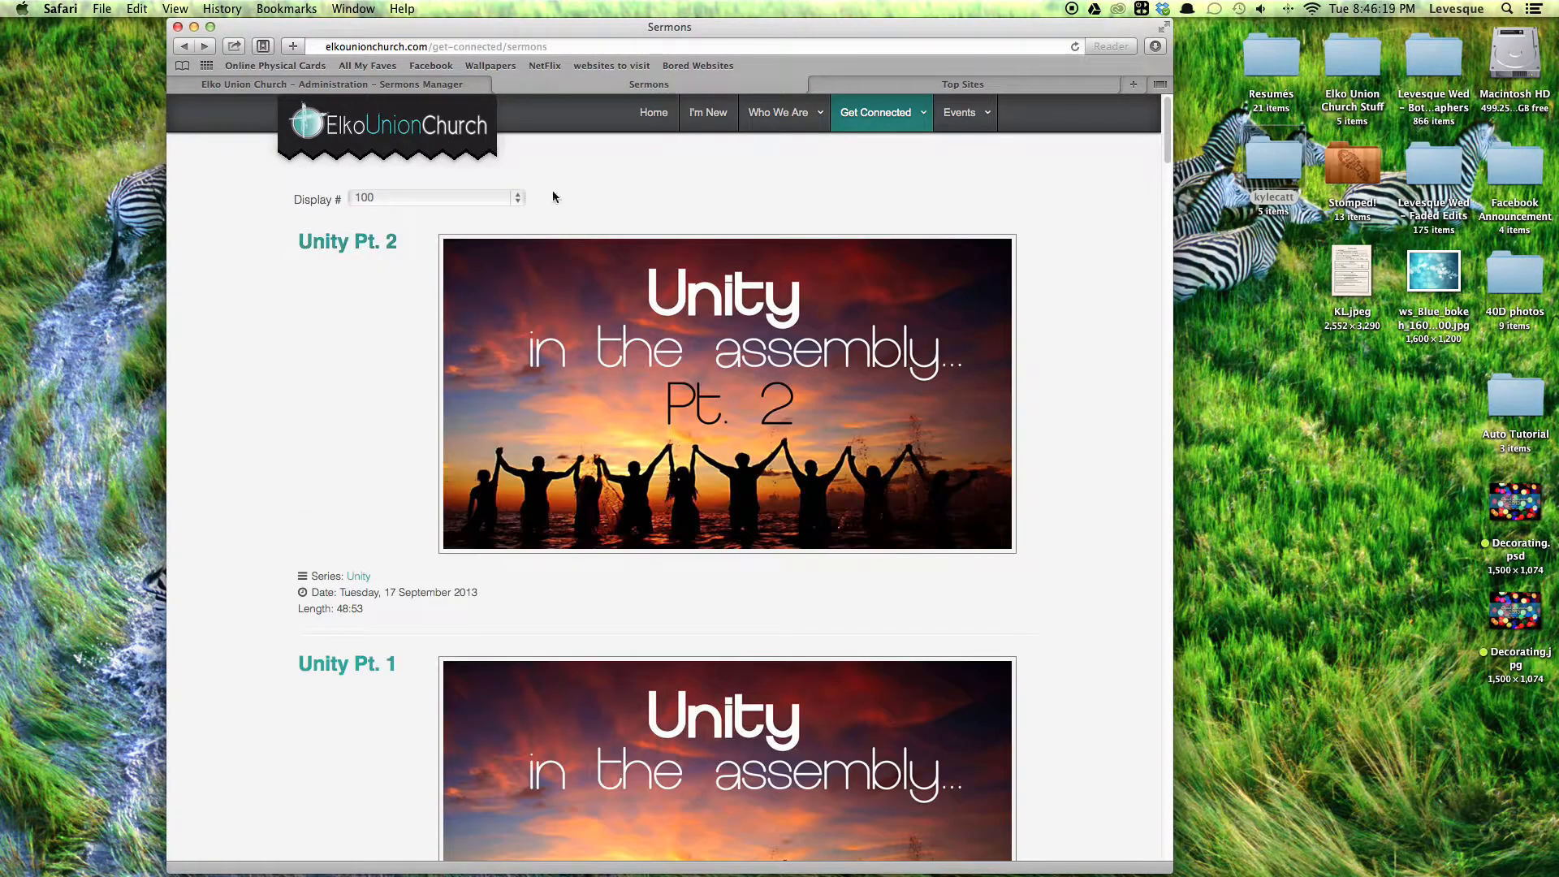
click(1075, 47)
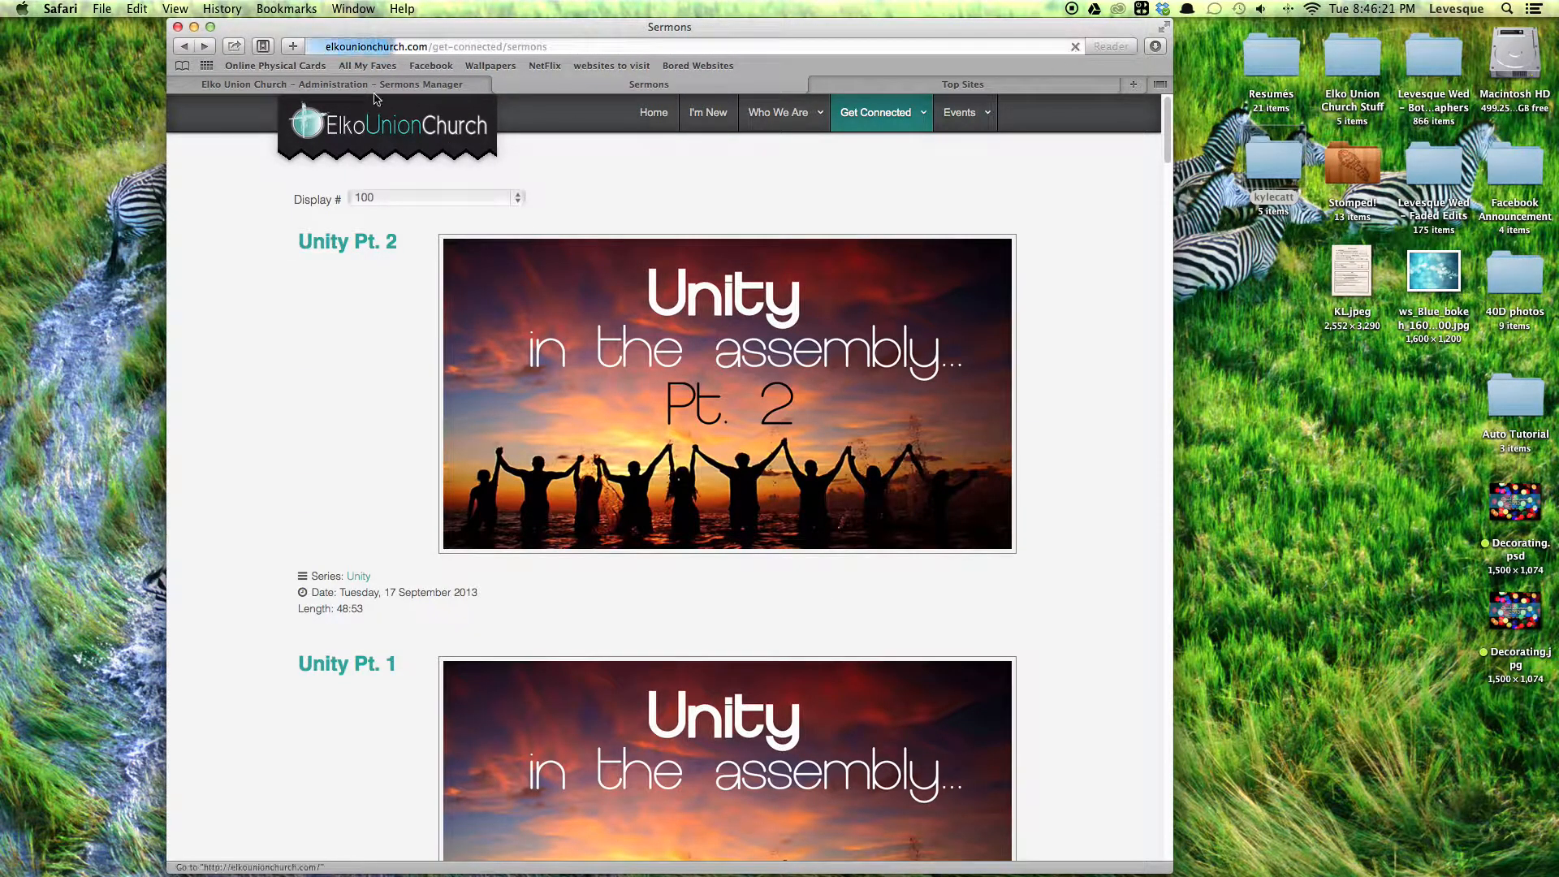
click(376, 88)
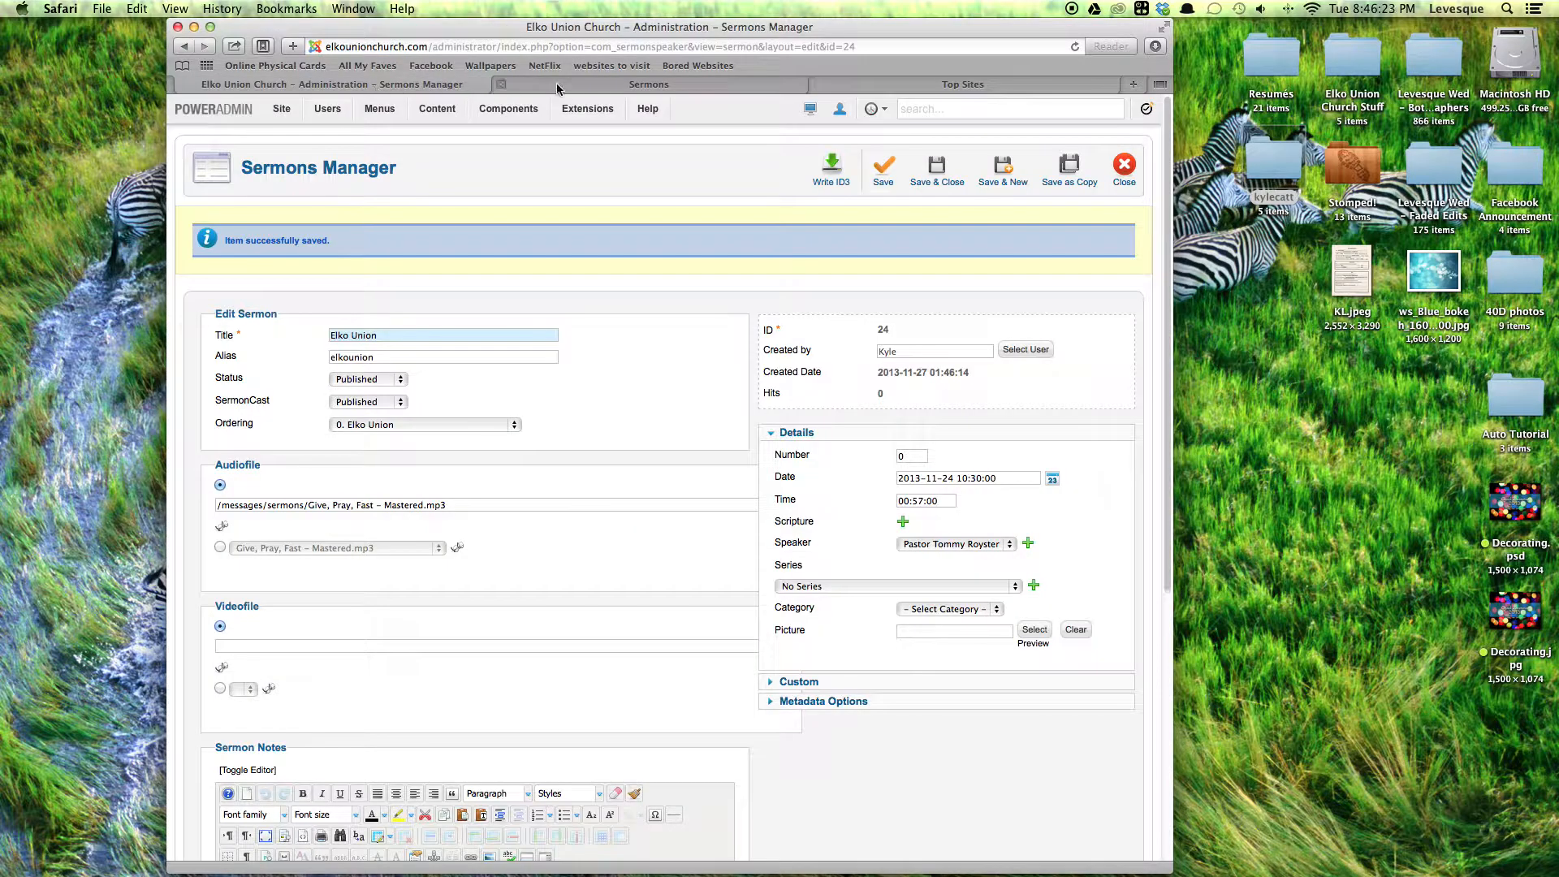
Check the title, date and length shown for the new Elko Union entry on the public Sermons page.
drag(189, 245, 324, 241)
click(641, 86)
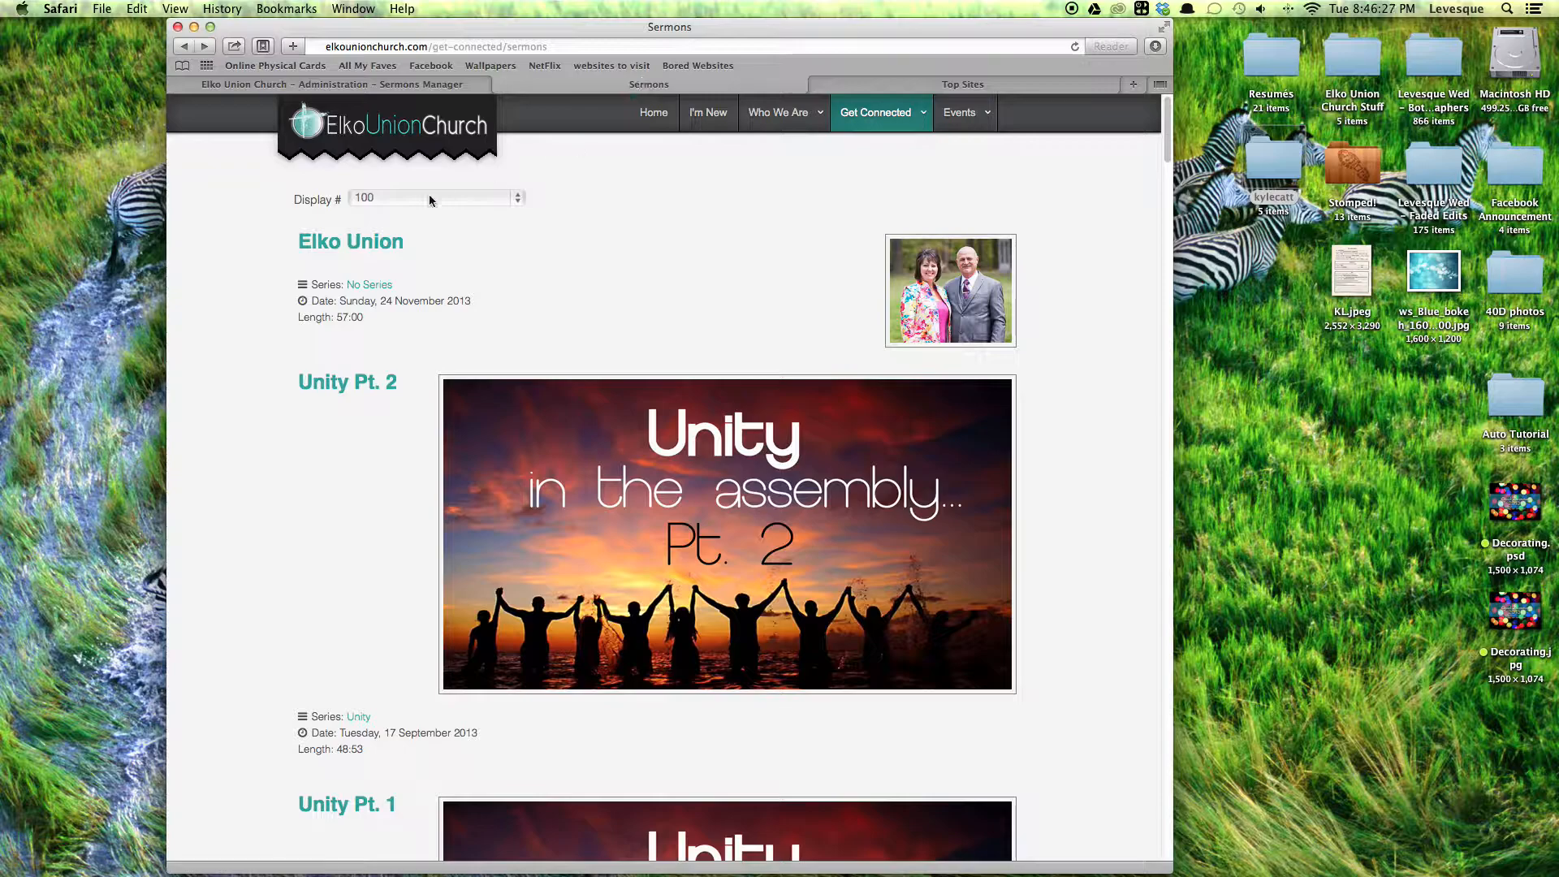
drag(269, 234, 455, 243)
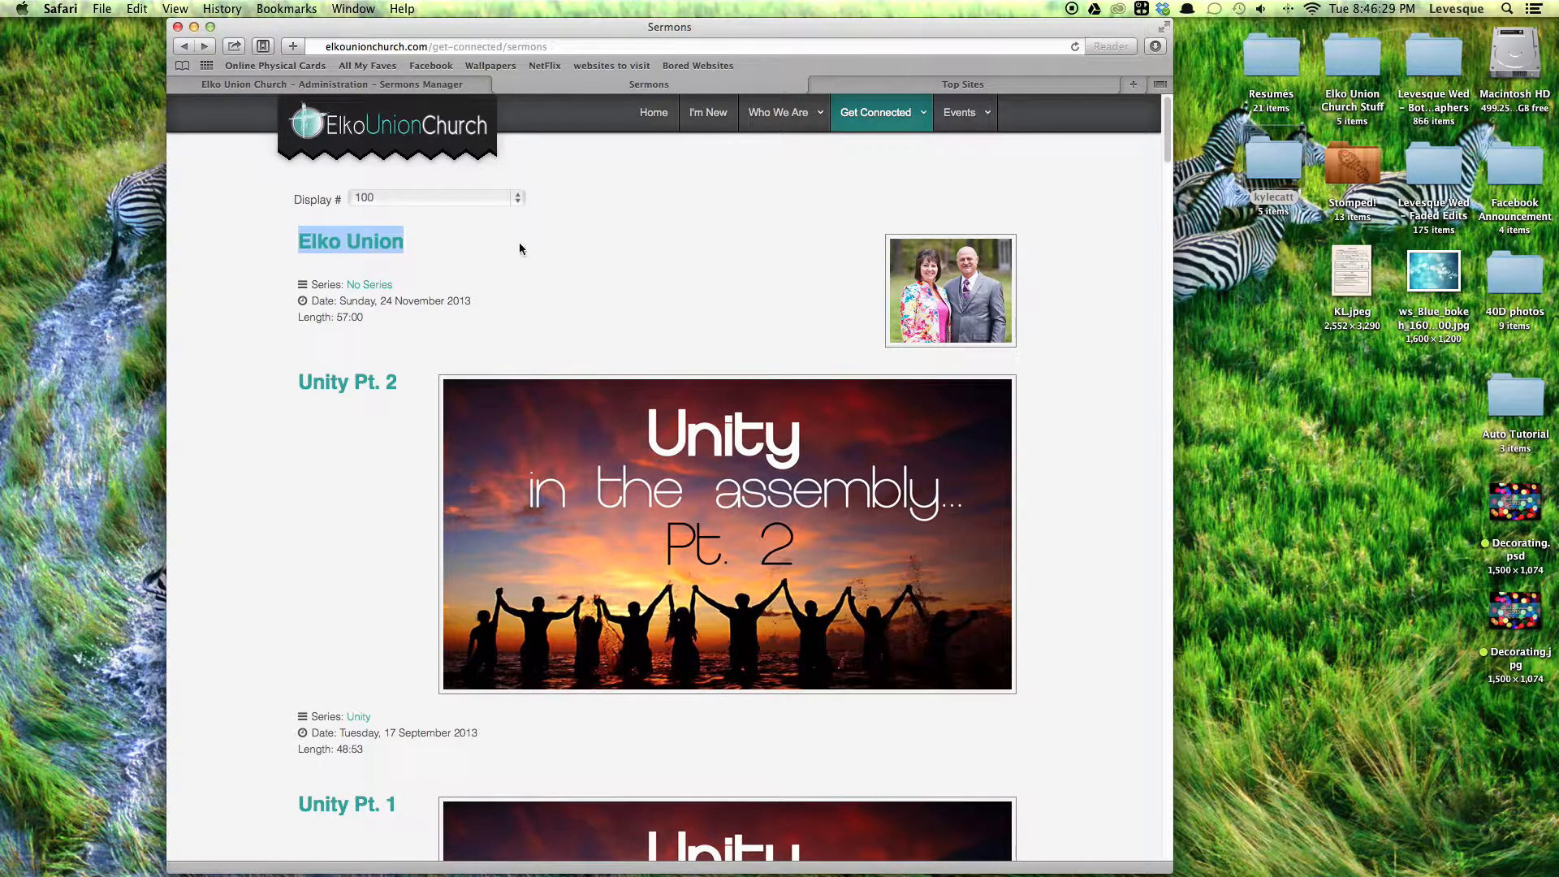
triple_click(369, 301)
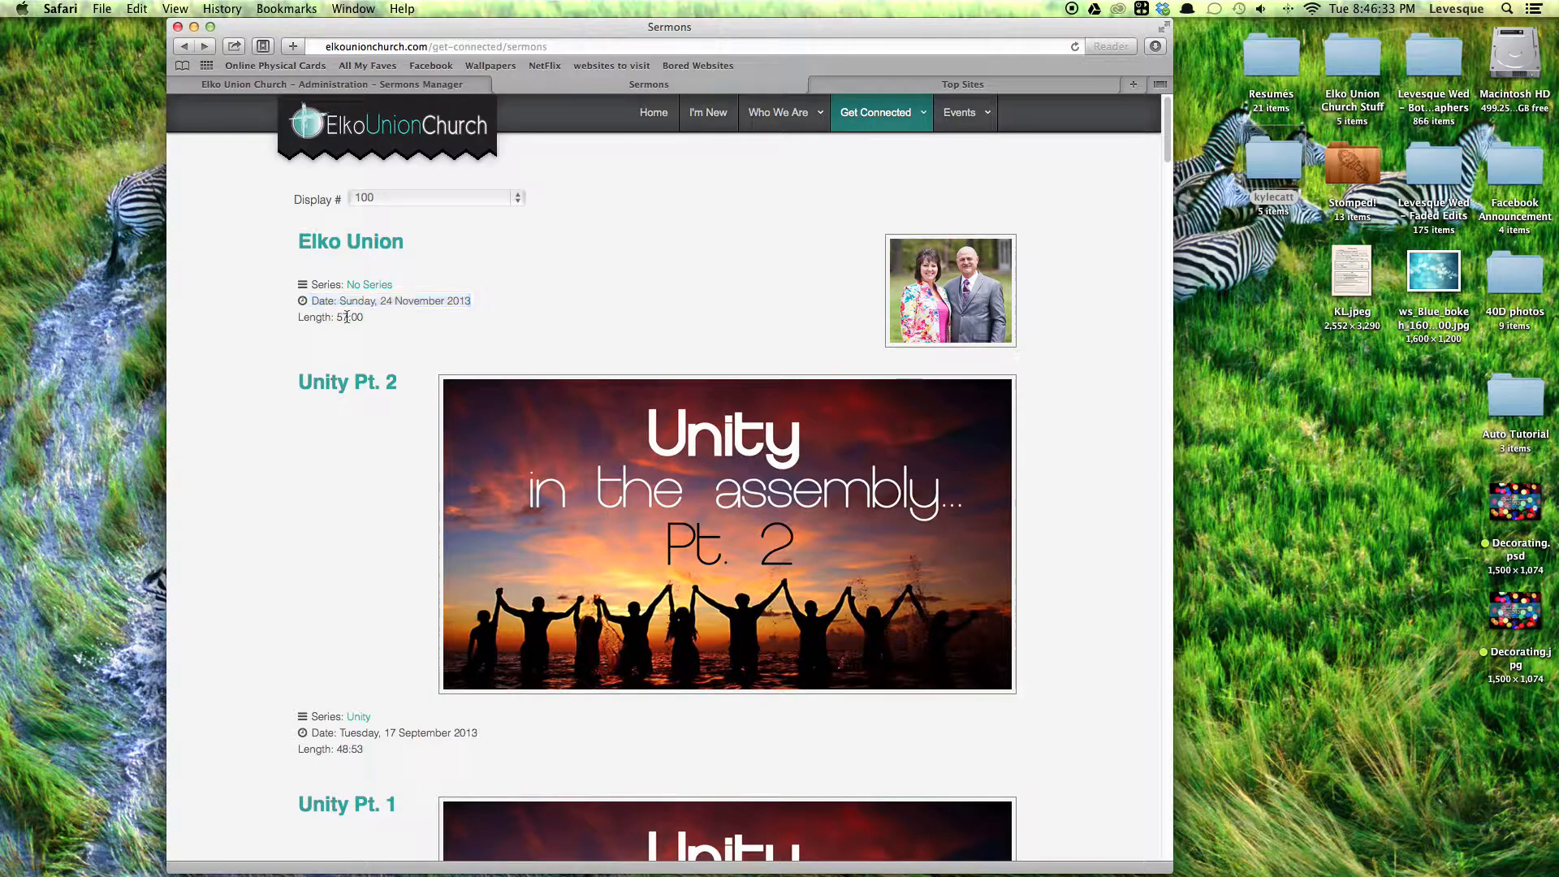
triple_click(361, 314)
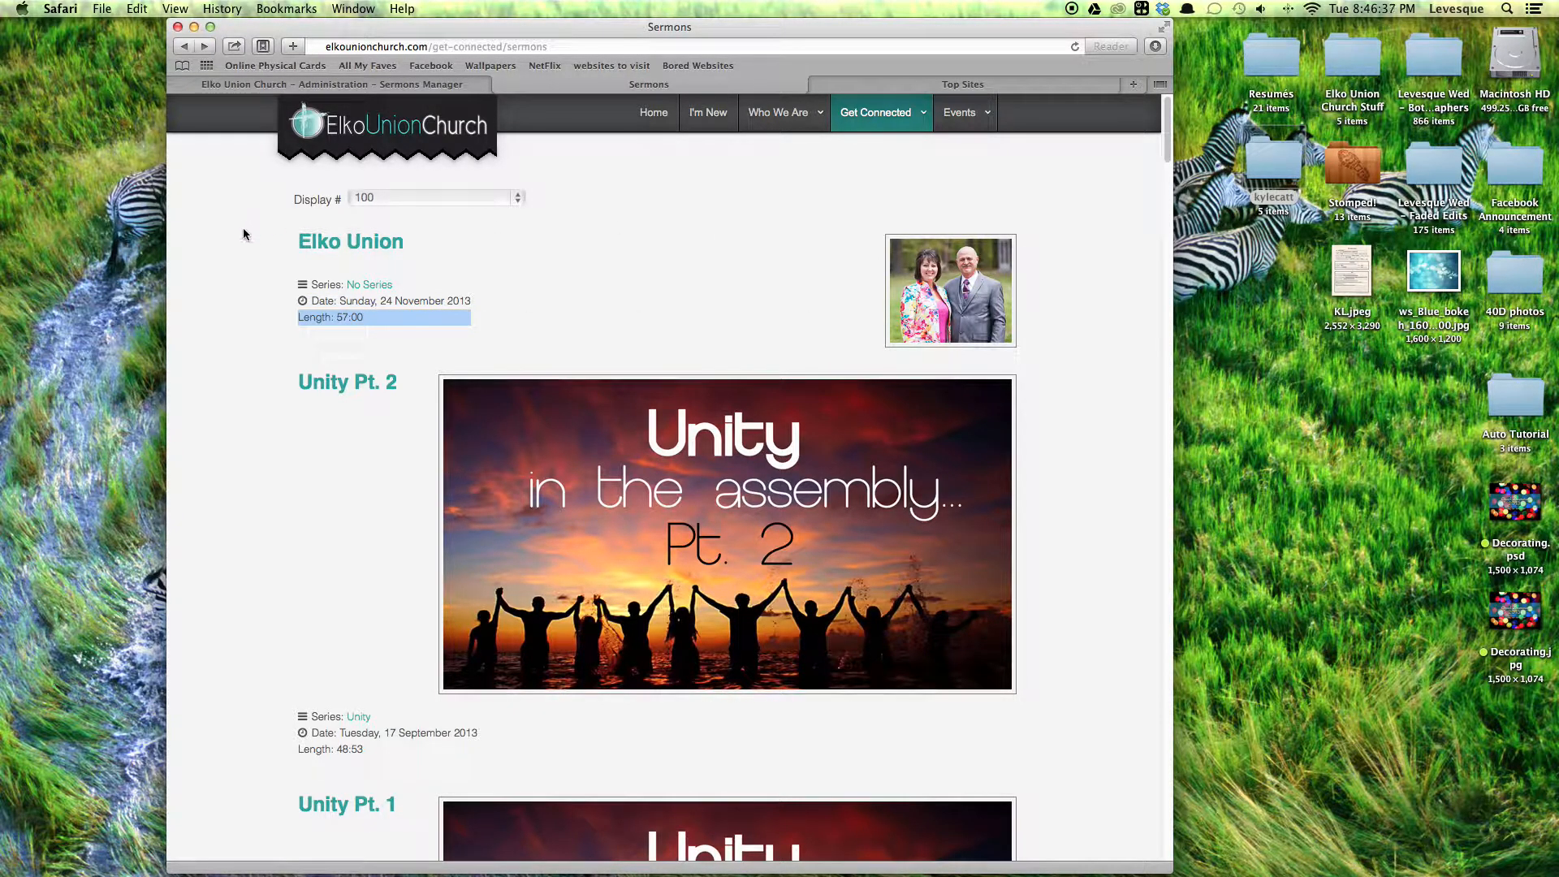
Open the Elko Union sermon's public page and compare its length with the Time entered in the sermon form.
click(304, 242)
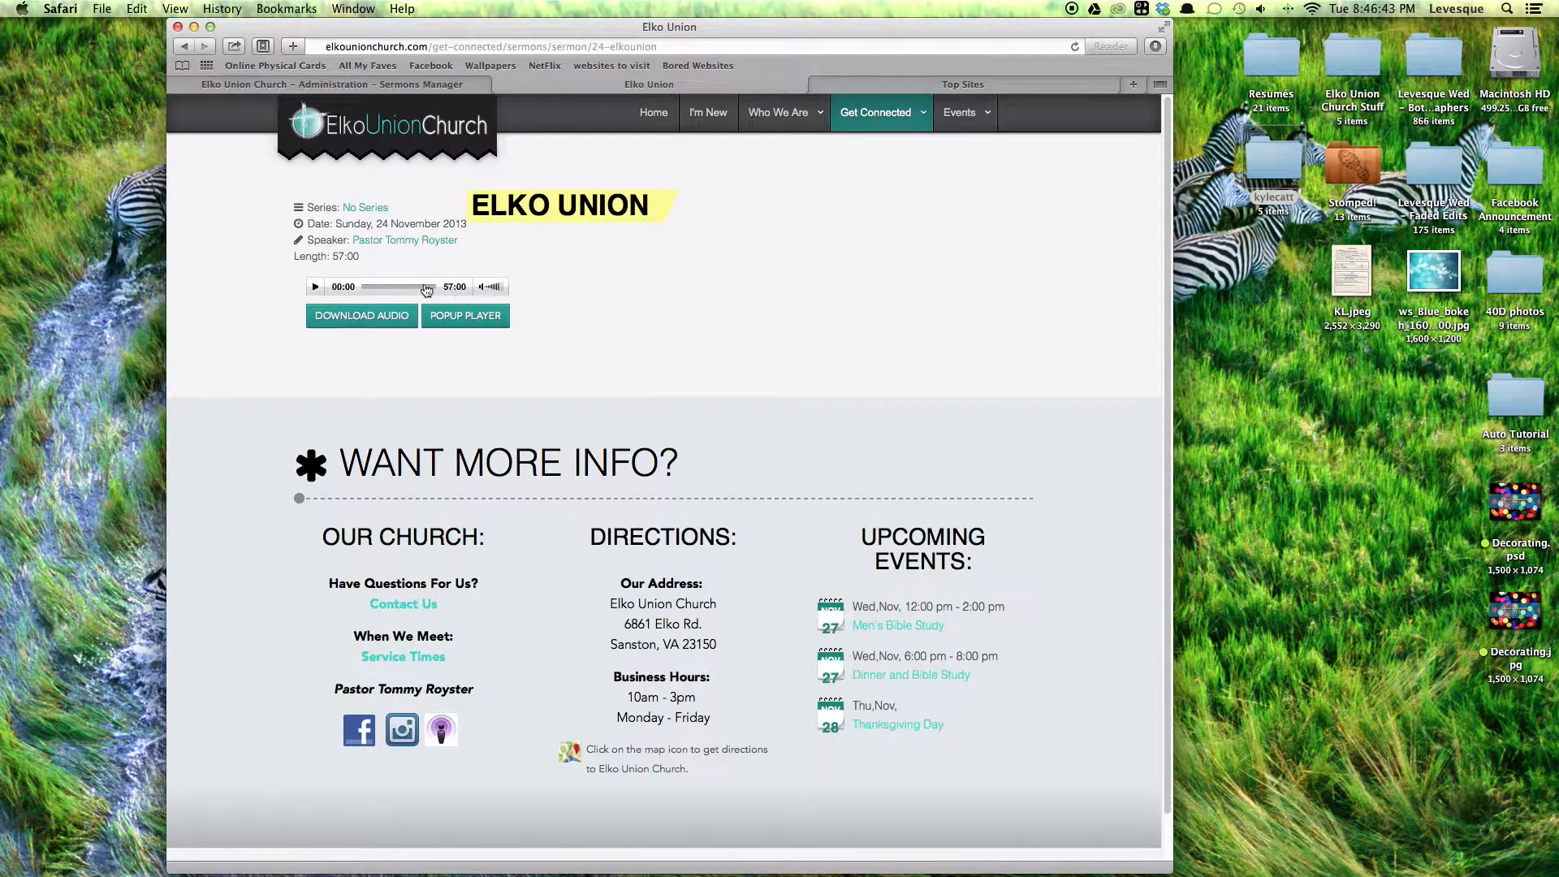
triple_click(336, 257)
click(380, 86)
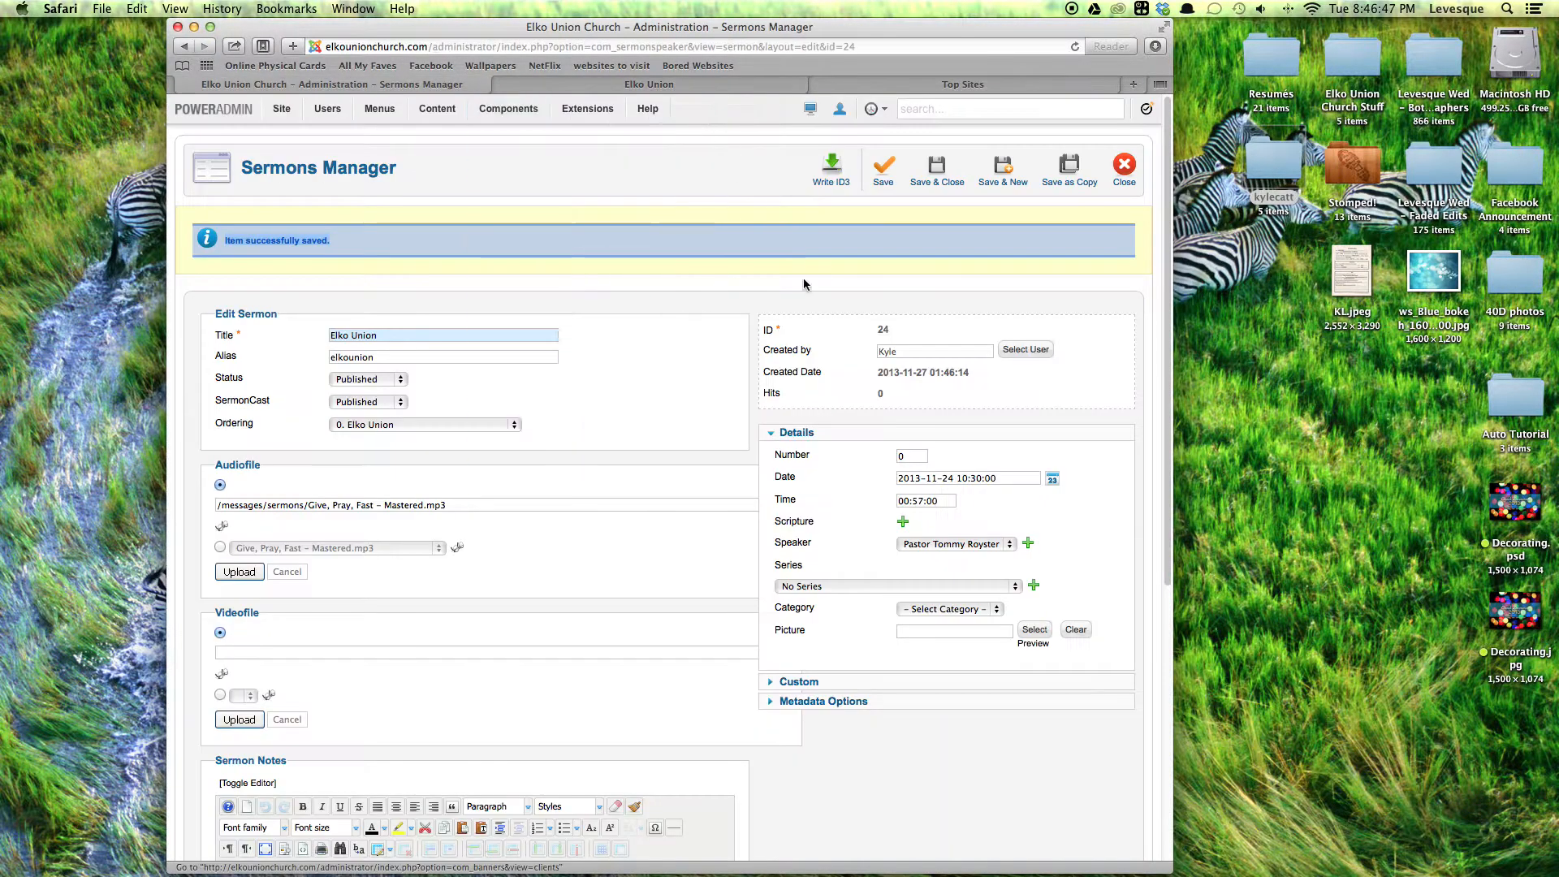
triple_click(930, 503)
click(644, 86)
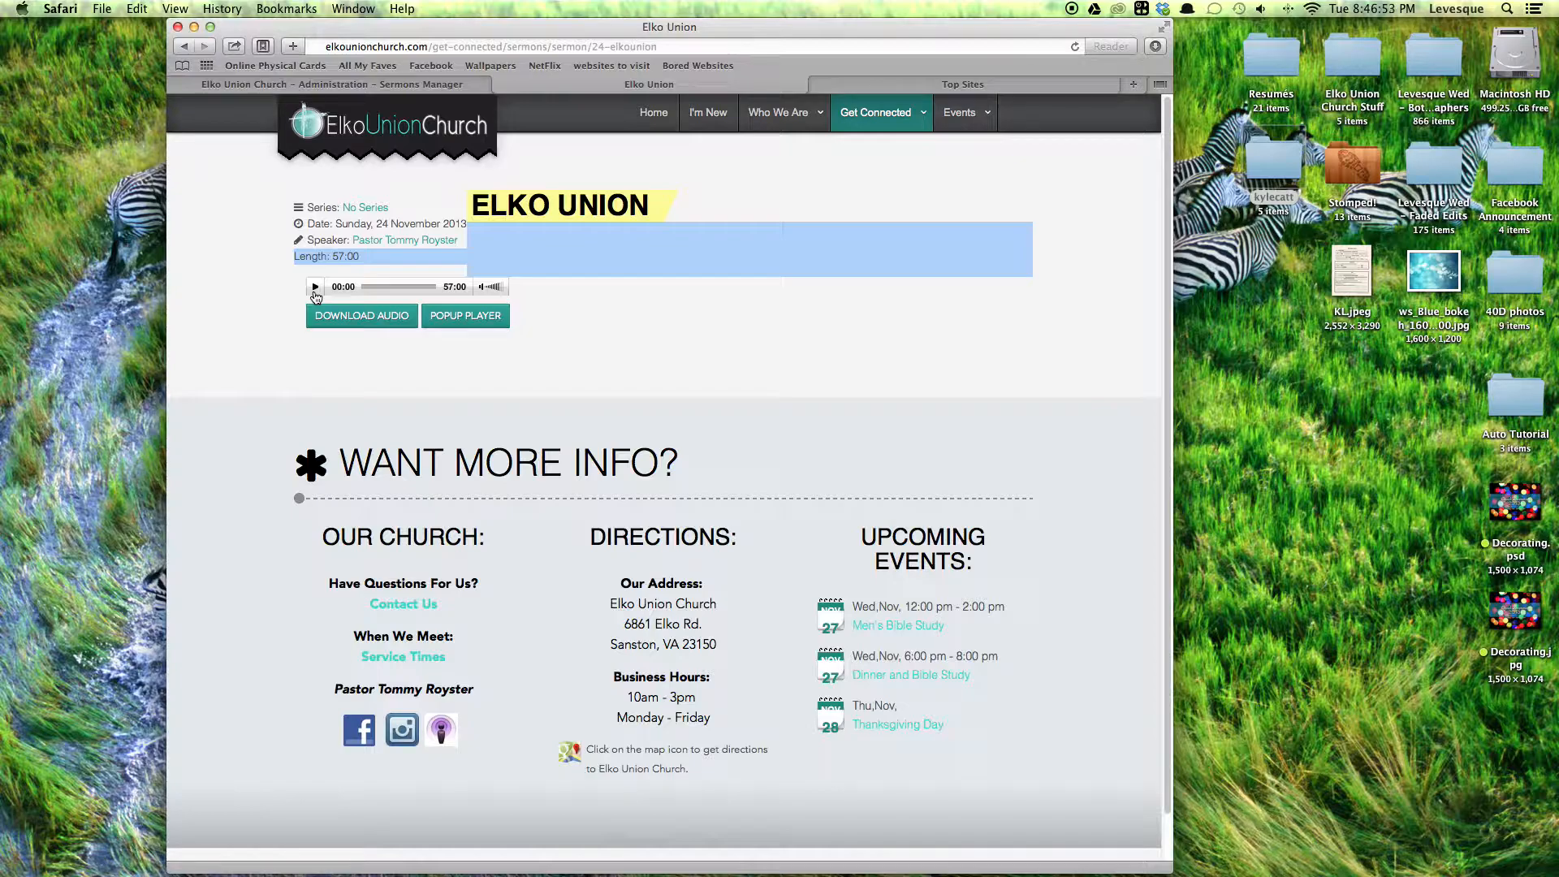
click(622, 283)
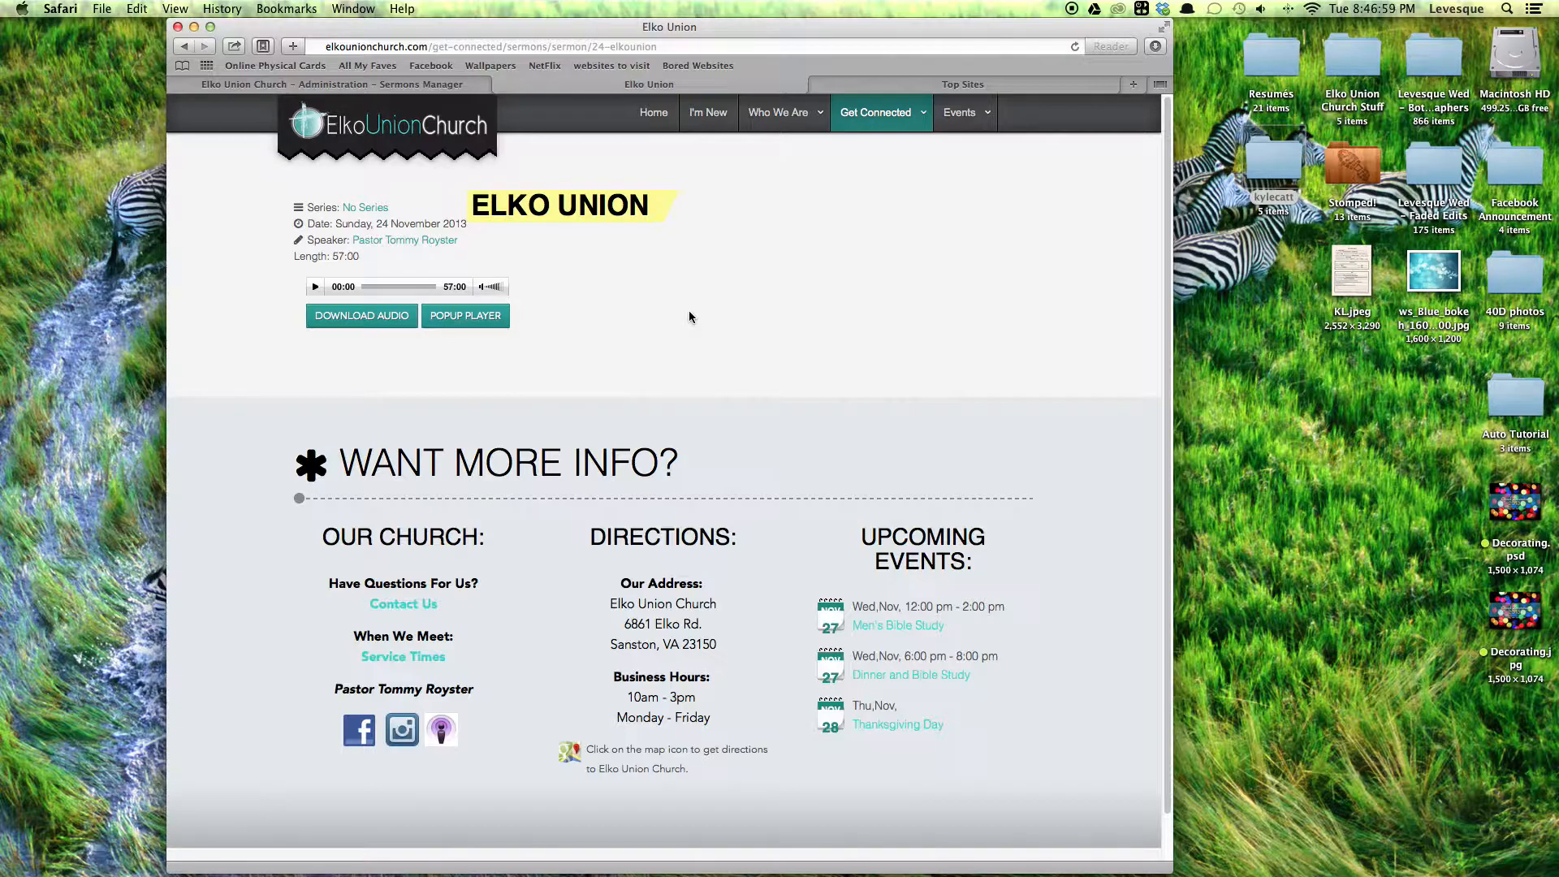
Return to the Elko Union sermon in the Sermons Manager and close its edit form.
click(421, 86)
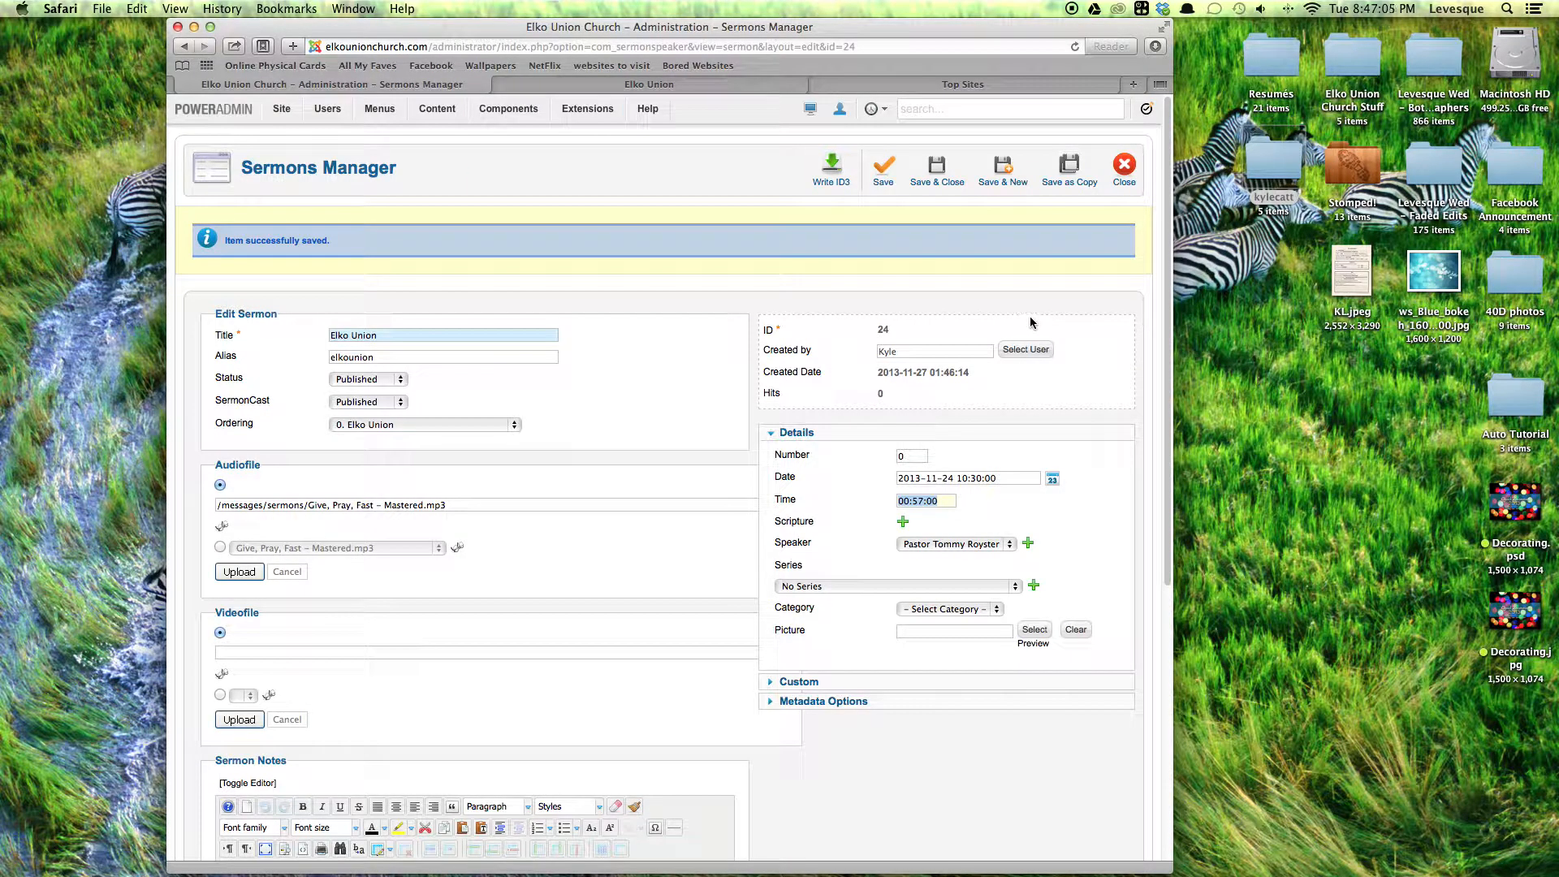
click(1124, 177)
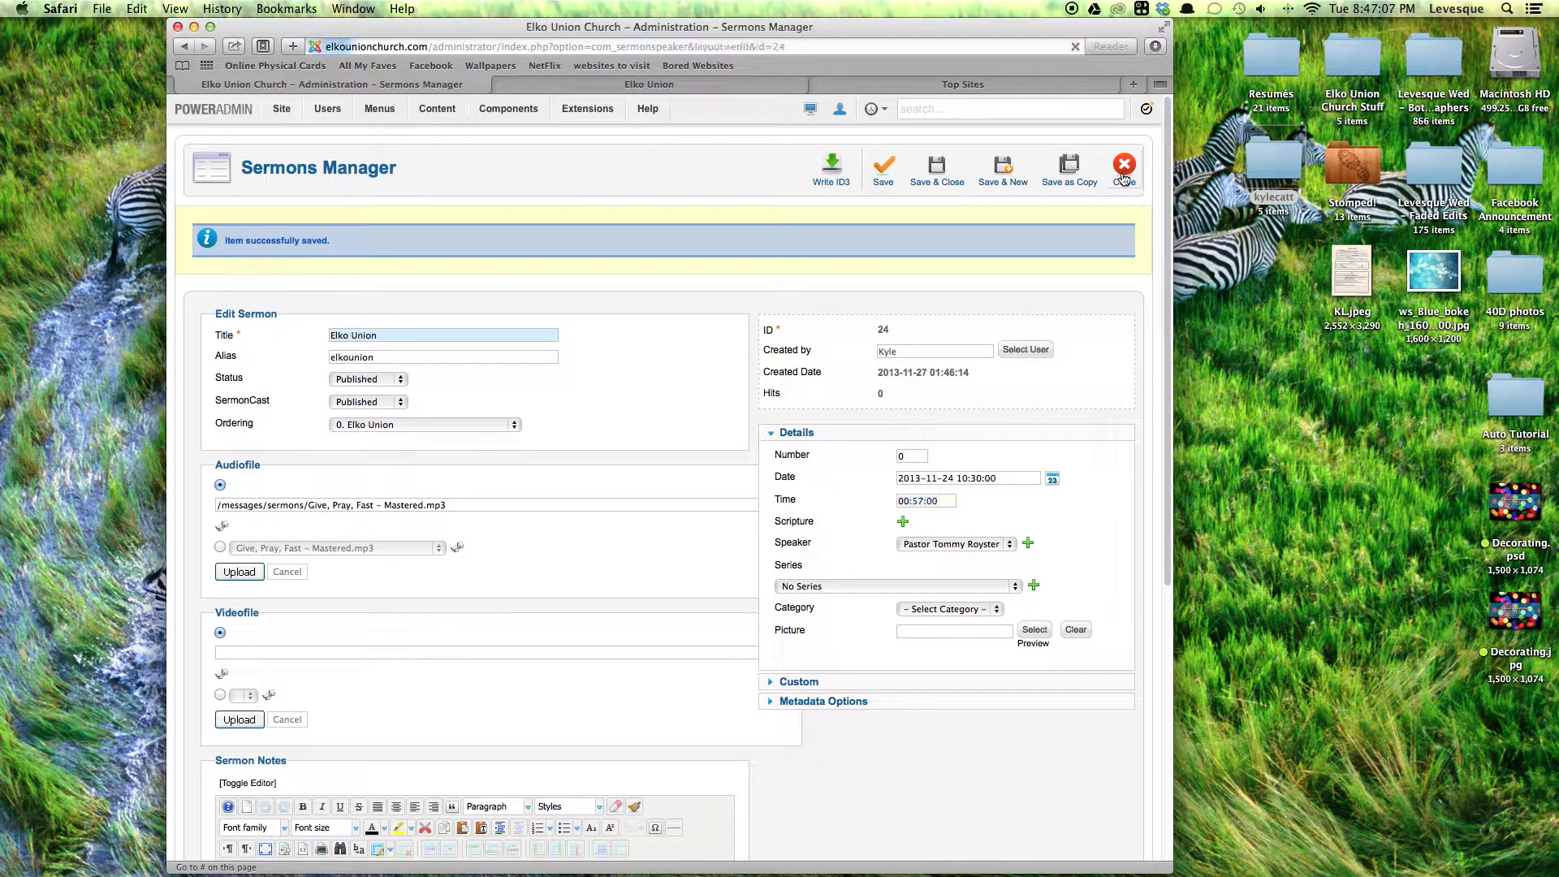